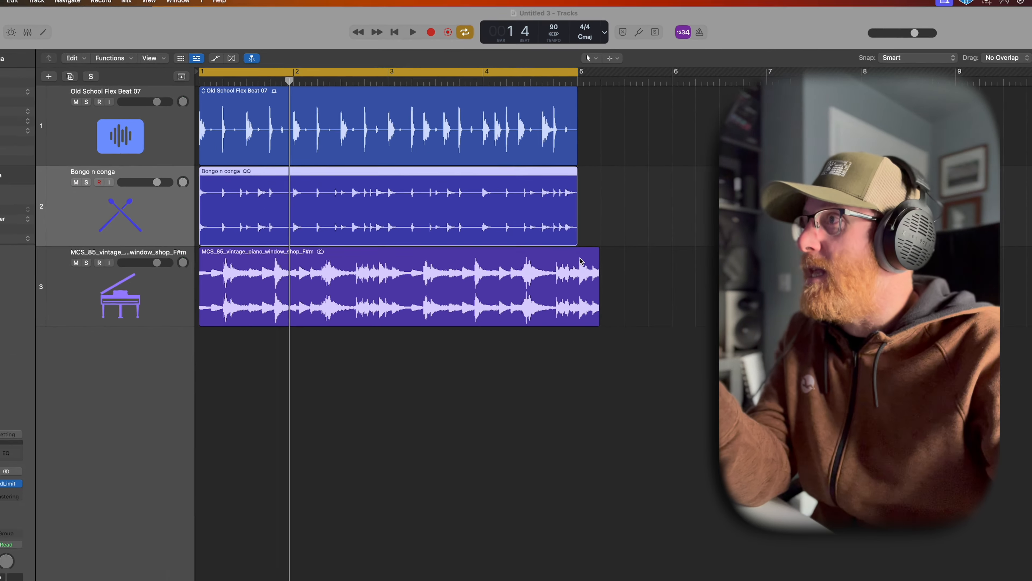
Step: Play the drum, bongo and piano loops together to hear how the selected piano loop fits the beat
{"action": "left_click", "coordinate": [580, 261]}
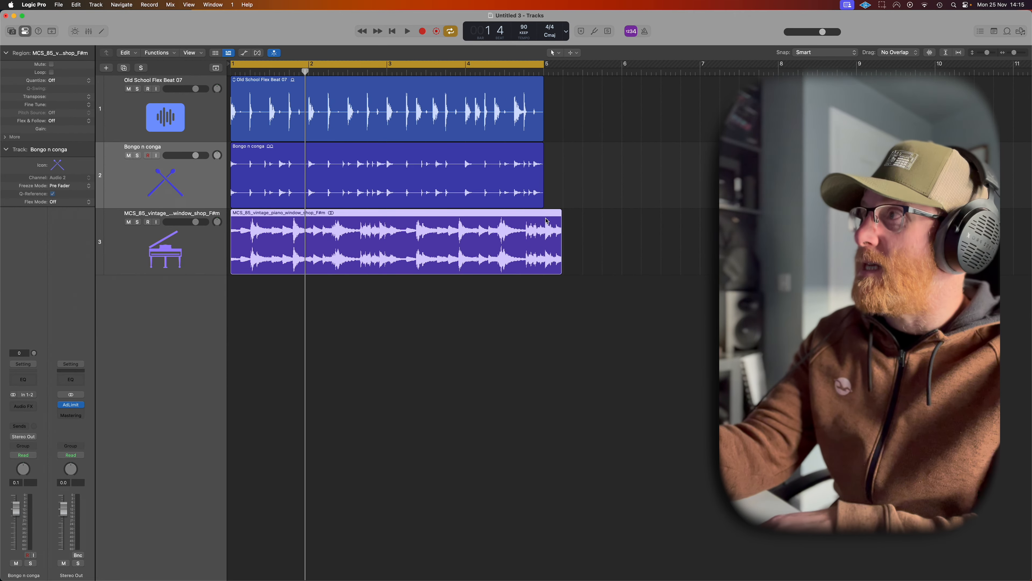
{"action": "key", "text": "space"}
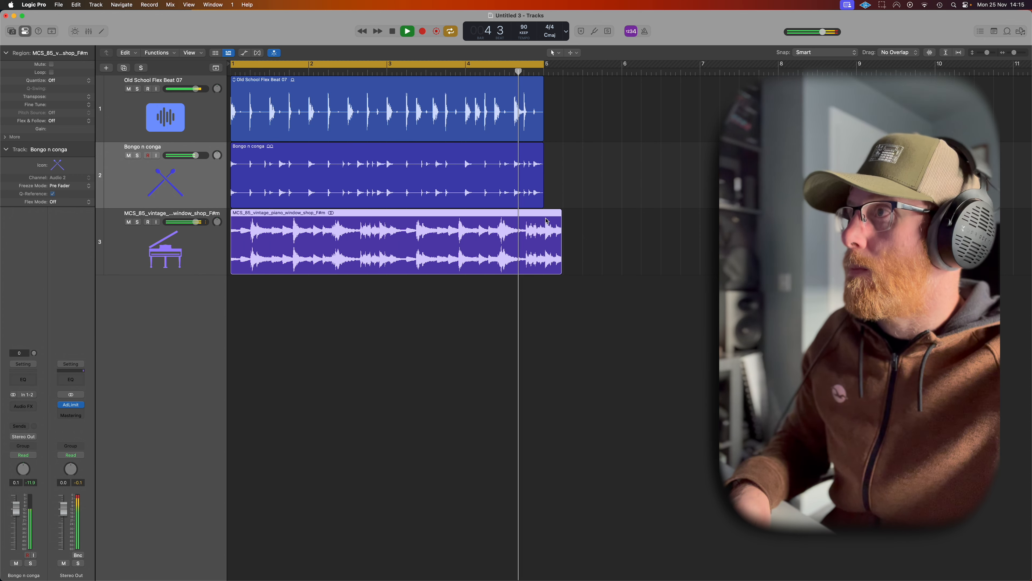
{"action": "key", "text": "space"}
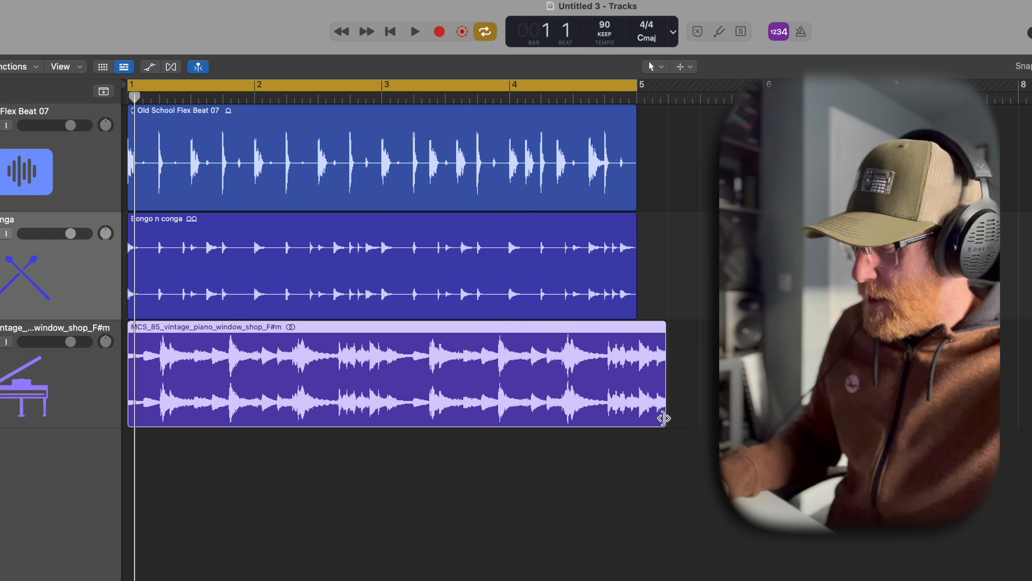
Step: Fit the piano region to the project by applying the project tempo to its region and downbeat
{"action": "left_click_drag", "start_coordinate": [664, 418], "coordinate": [634, 418]}
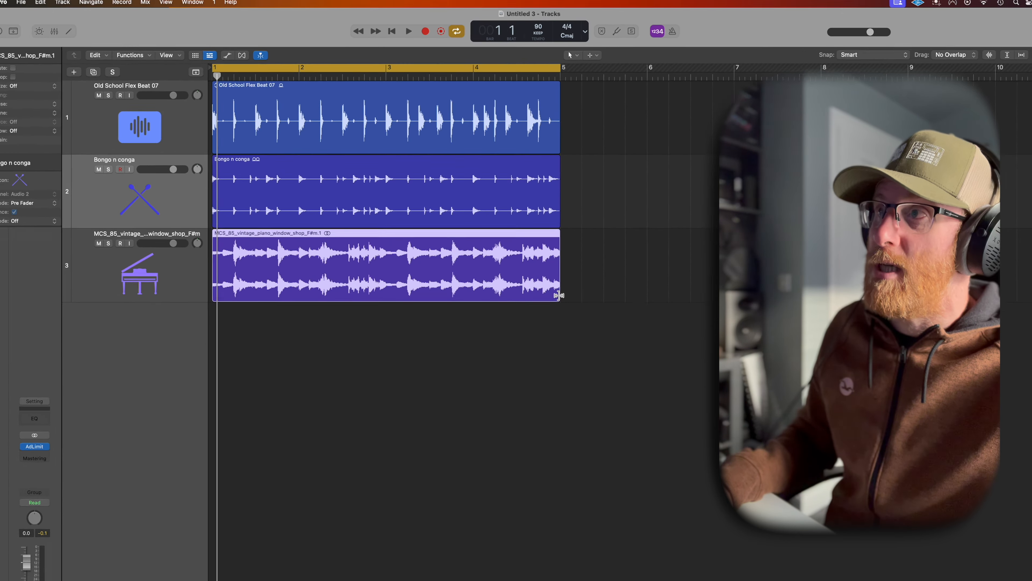
{"action": "right_click", "coordinate": [487, 243]}
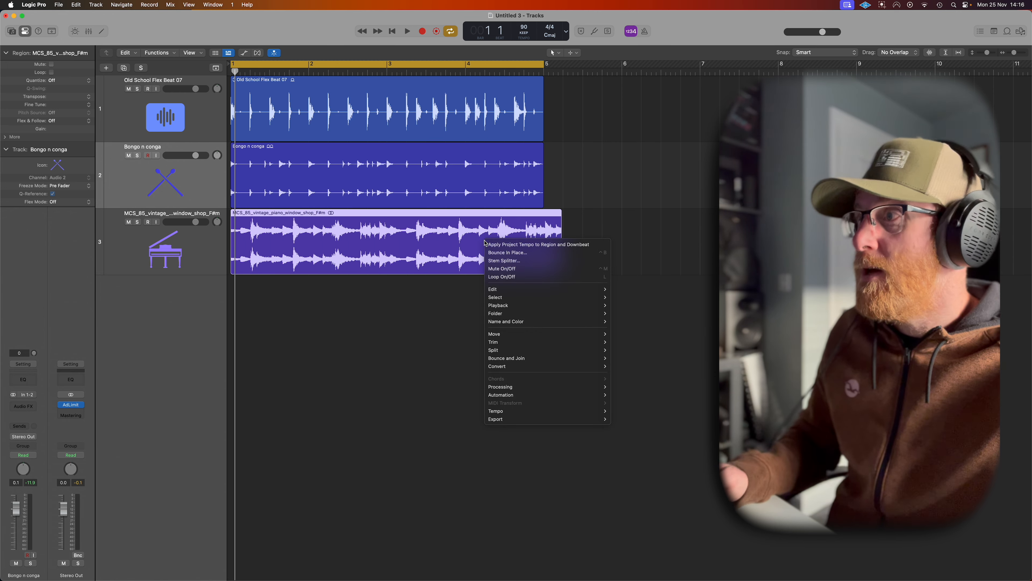
{"action": "mouse_move", "coordinate": [557, 416]}
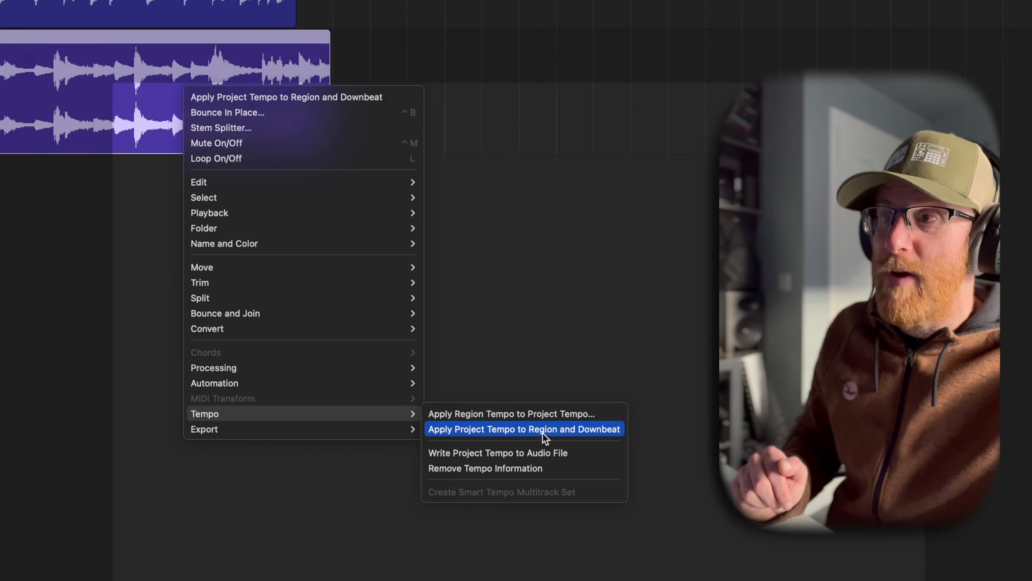
{"action": "left_click", "coordinate": [544, 431]}
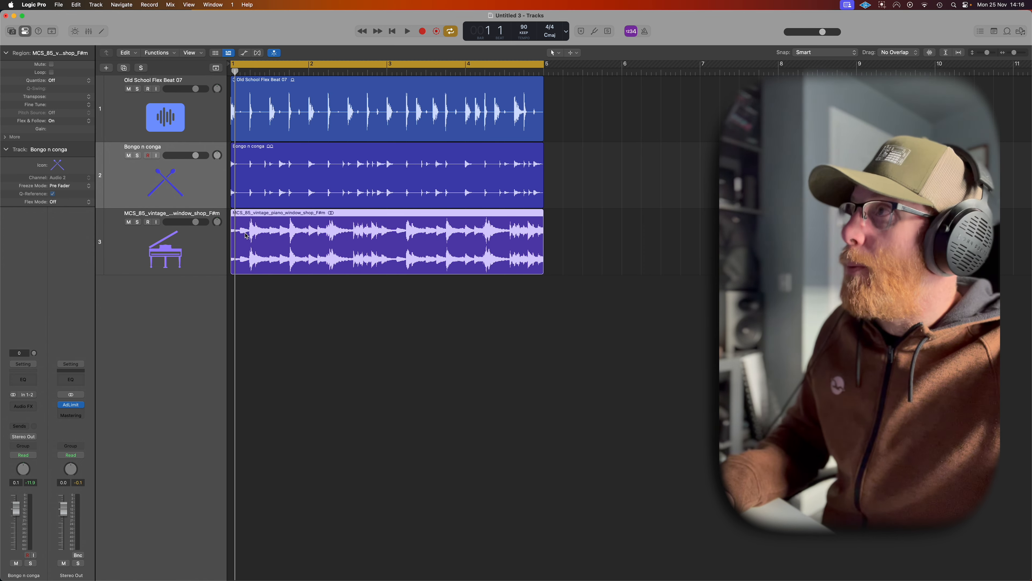
Step: Cut the whole piano region into equal eighth-note slices with the Scissors tool and return to the Pointer tool
{"action": "scroll", "coordinate": [246, 235], "scroll_direction": "up", "scroll_amount": 5}
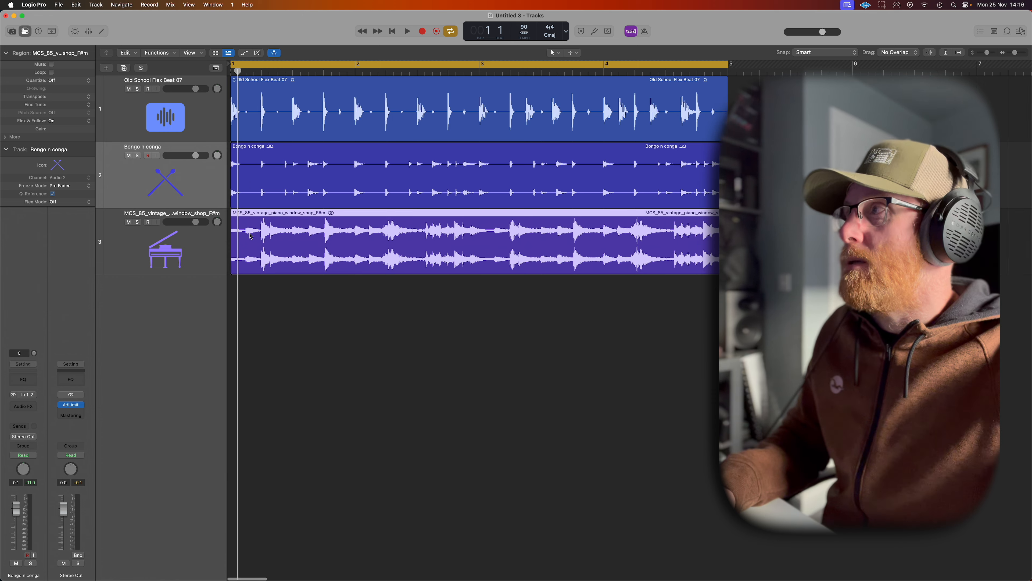
{"action": "mouse_move", "coordinate": [239, 71]}
{"action": "left_mouse_down"}
{"action": "mouse_move", "coordinate": [355, 72]}
{"action": "mouse_move", "coordinate": [245, 73]}
{"action": "left_mouse_up"}
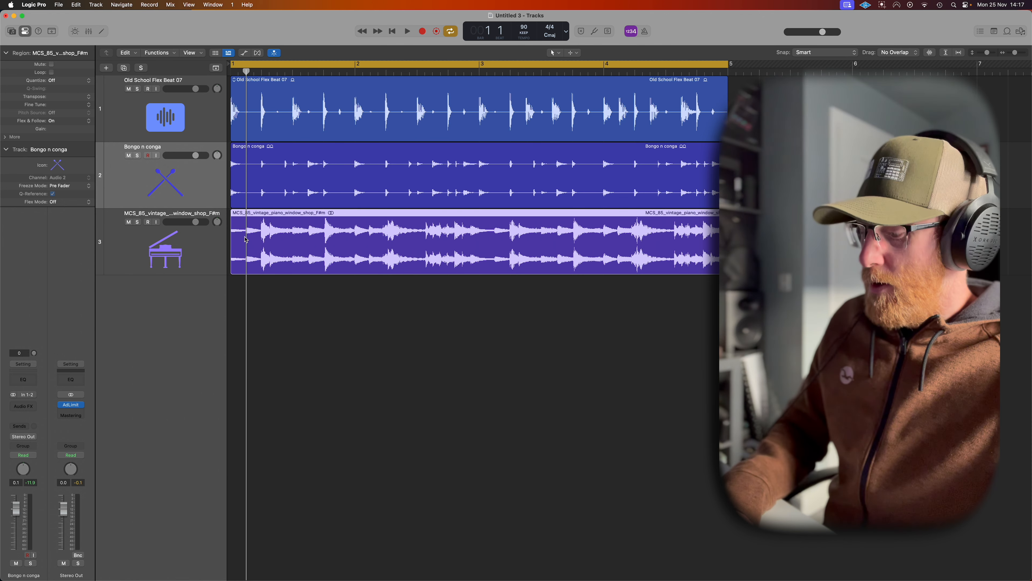
{"action": "key", "text": "t"}
{"action": "key", "text": "c"}
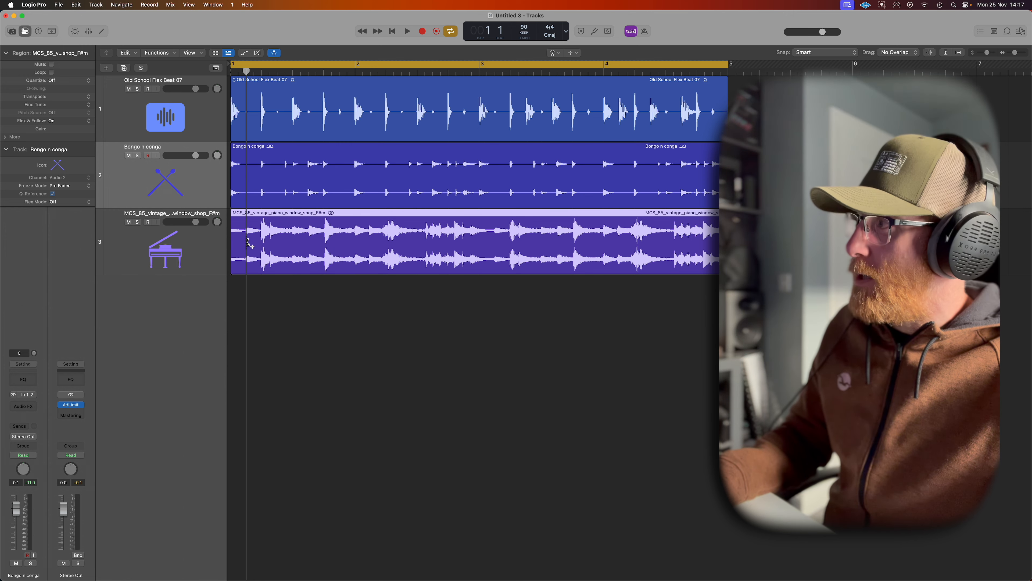
{"action": "left_click", "coordinate": [248, 242], "text": "alt"}
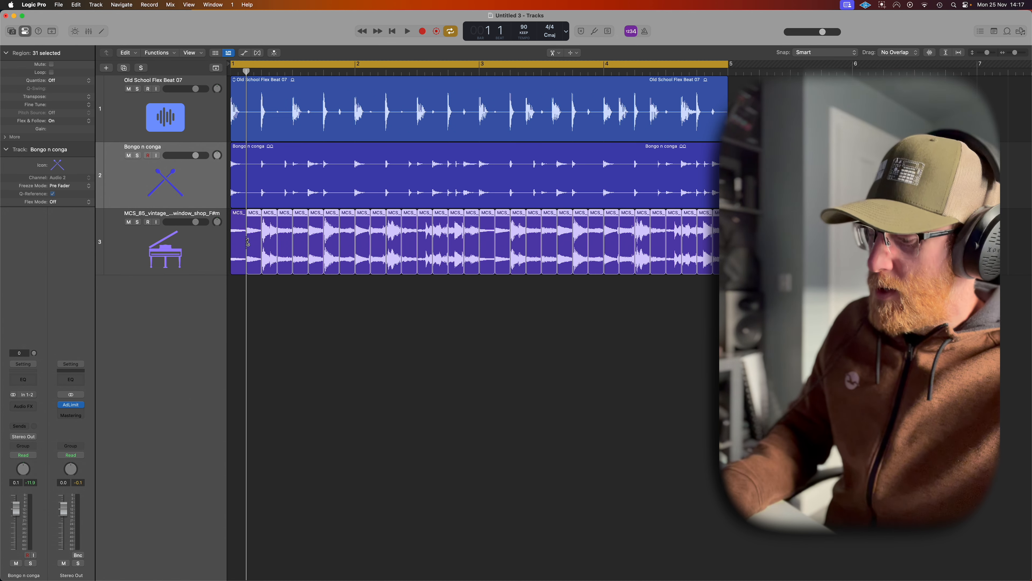
{"action": "key", "text": "t"}
{"action": "key", "text": "t"}
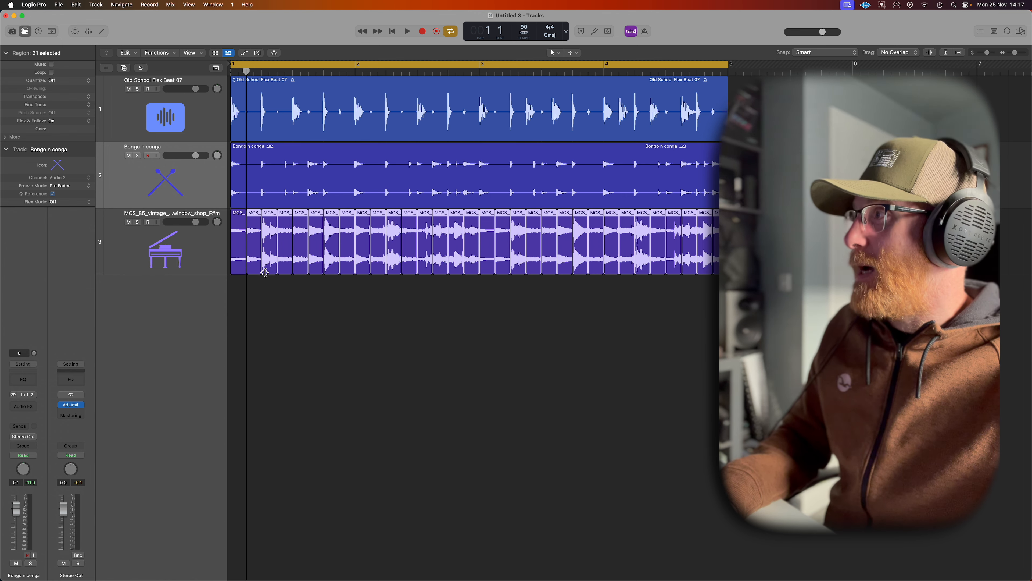
Step: Try the second piano slice at the start of bar 1 in playback and undo the move
{"action": "left_click", "coordinate": [254, 289]}
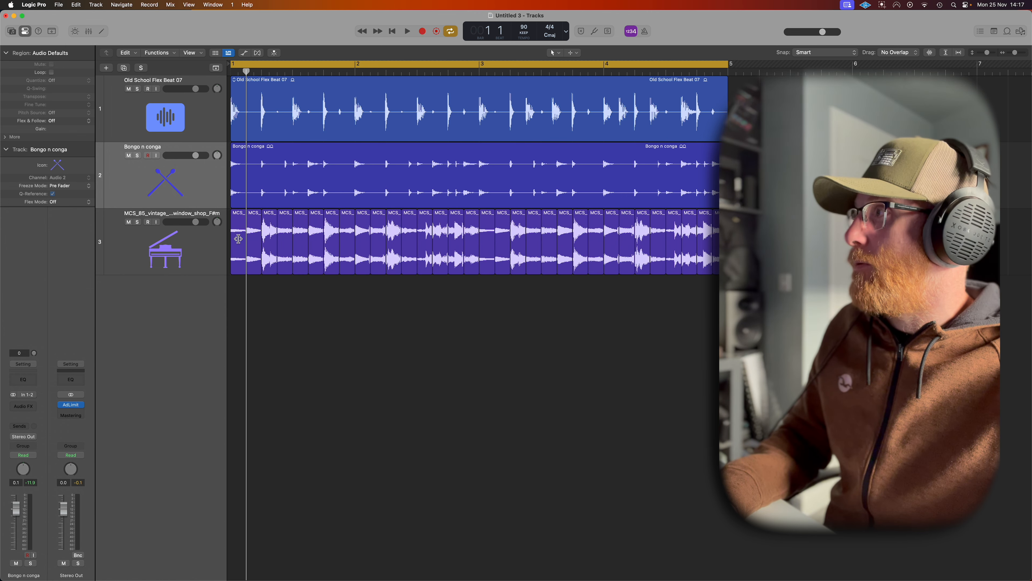
{"action": "left_click_drag", "start_coordinate": [254, 244], "coordinate": [239, 244]}
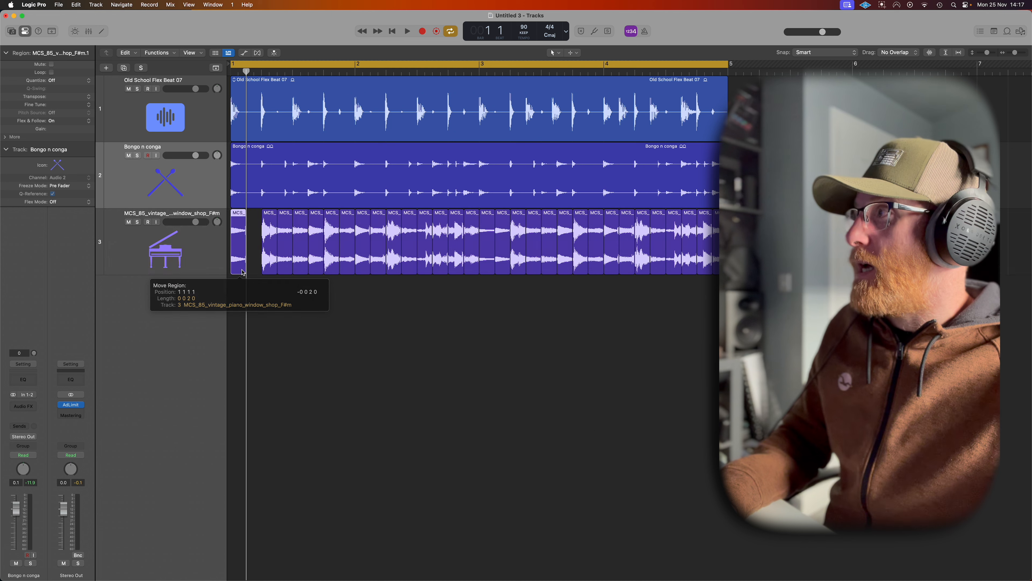
{"action": "key", "text": "space"}
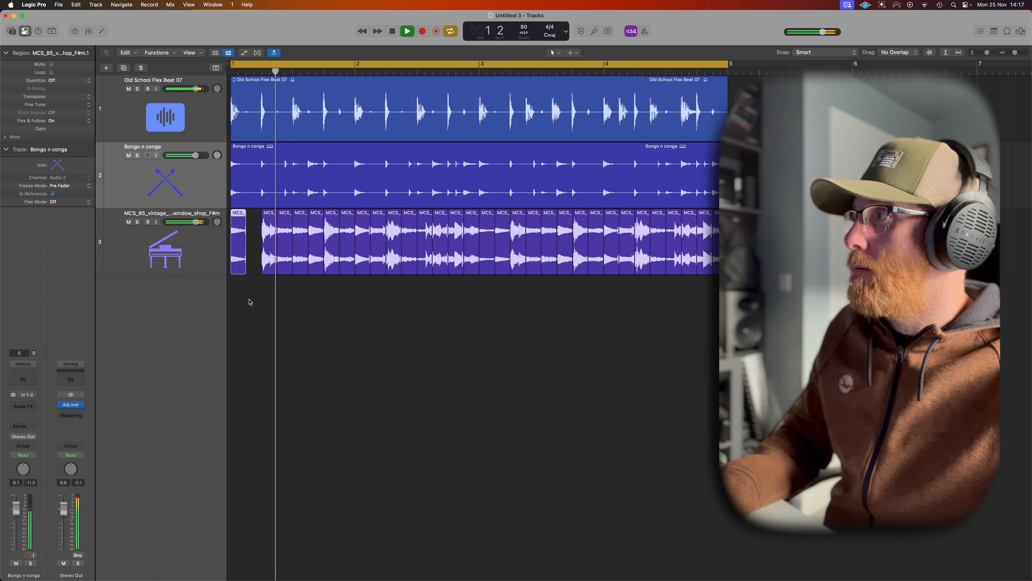
{"action": "key", "text": "space"}
{"action": "key", "text": "super+z"}
Step: Move all piano slices except the first past bar 5 and set the first slice's fade-out to 1
{"action": "left_click_drag", "start_coordinate": [752, 242], "coordinate": [817, 252]}
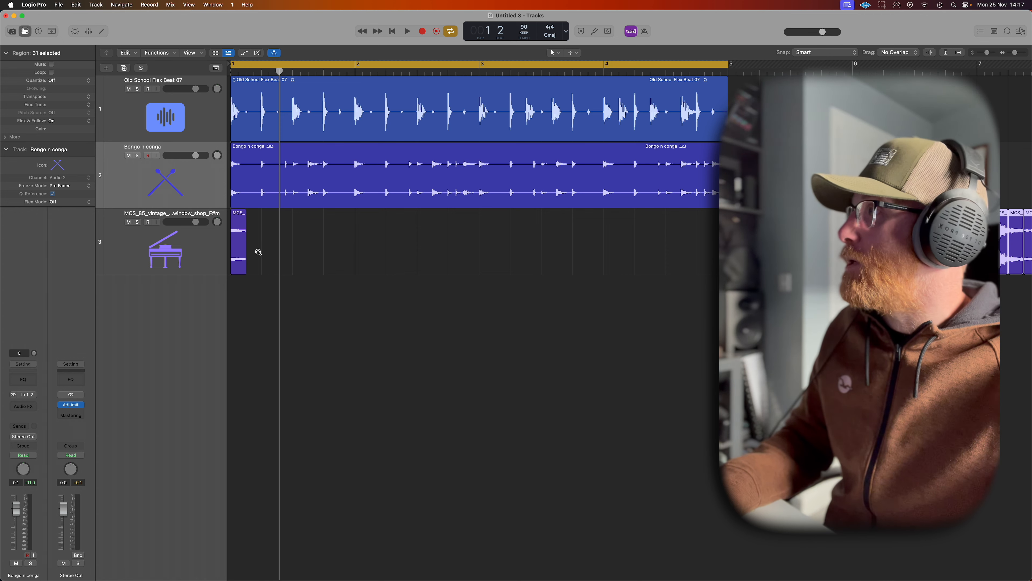
{"action": "scroll", "coordinate": [243, 236], "scroll_direction": "up", "scroll_amount": 3}
{"action": "scroll", "coordinate": [246, 235], "scroll_direction": "up", "scroll_amount": 5}
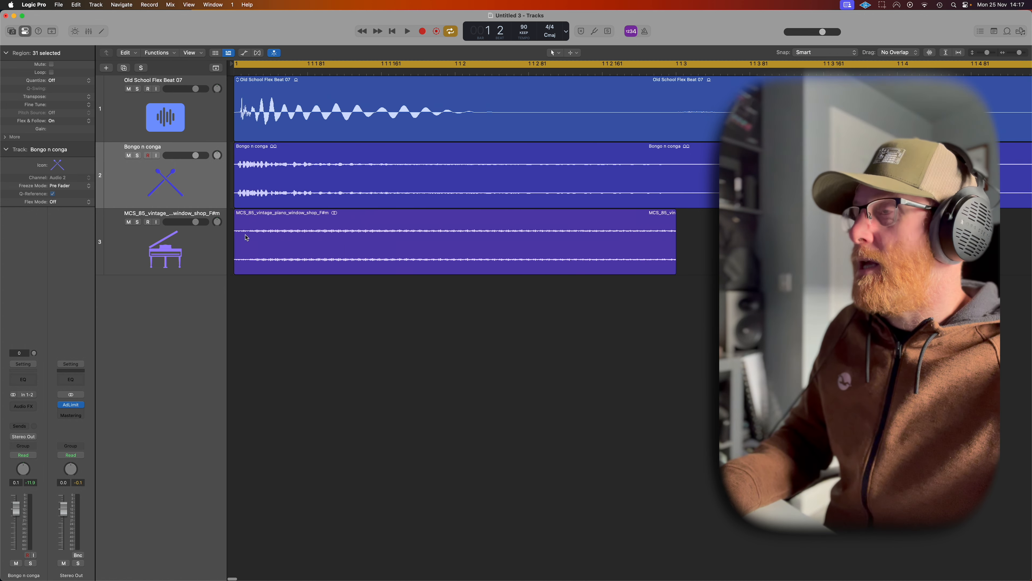
{"action": "left_click", "coordinate": [643, 215]}
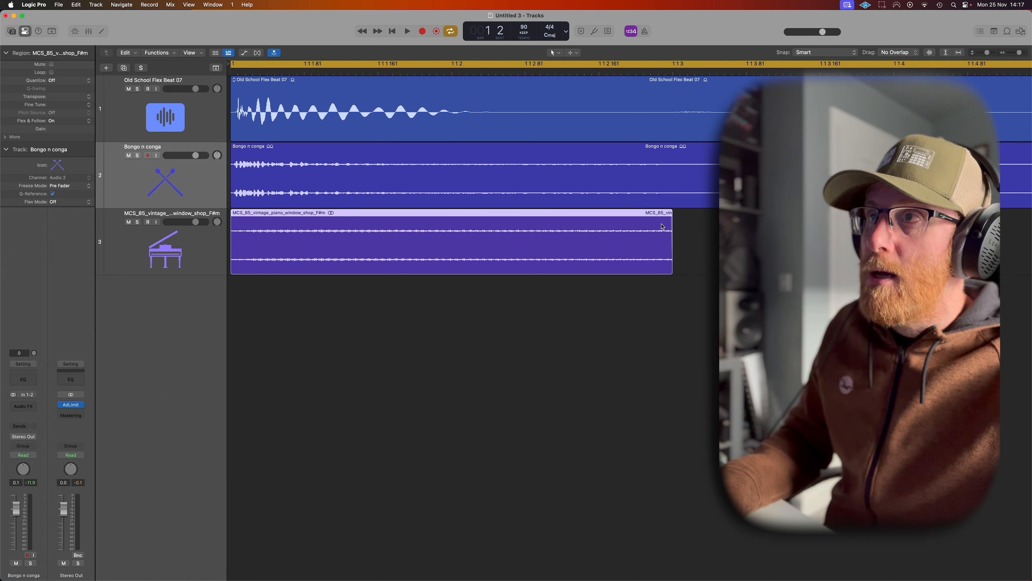
{"action": "scroll", "coordinate": [664, 220], "scroll_direction": "down", "scroll_amount": 5}
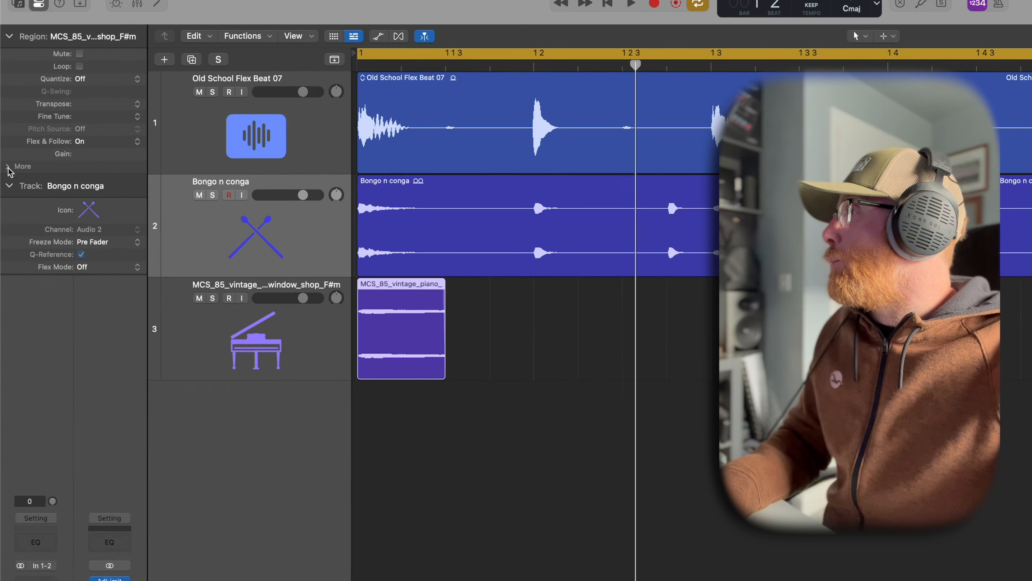
{"action": "left_click", "coordinate": [7, 136]}
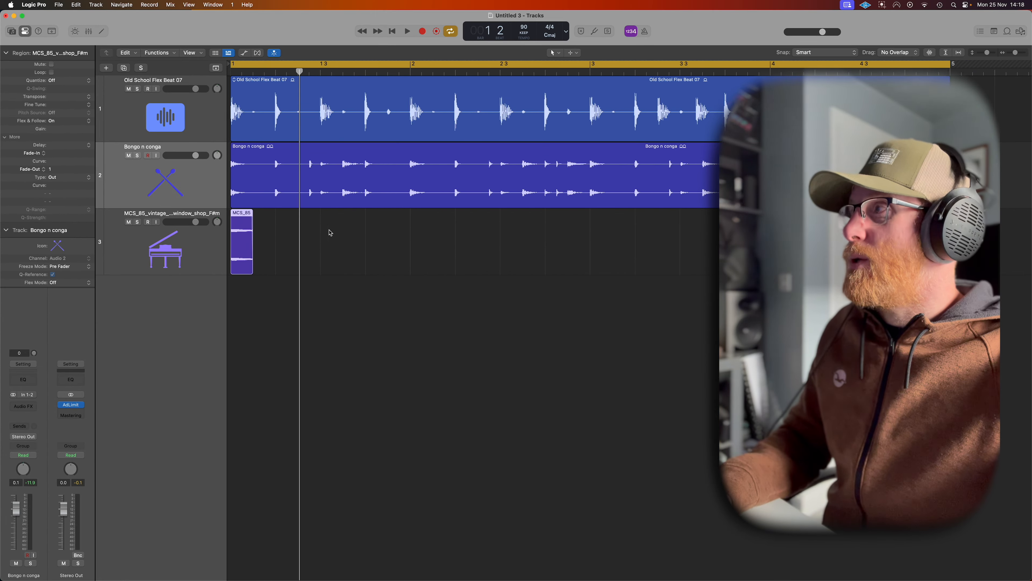
Step: Duplicate the first piano slice until eight copies fill bar 1 and set the cycle range to those slices
{"action": "key", "text": "super+Left"}
{"action": "key", "text": "super+Left"}
{"action": "left_click_drag", "start_coordinate": [242, 216], "coordinate": [278, 214]}
{"action": "left_click", "coordinate": [241, 216], "text": "shift"}
{"action": "left_click", "coordinate": [259, 215], "text": "shift"}
{"action": "left_click", "coordinate": [240, 217], "text": "shift"}
{"action": "left_click_drag", "start_coordinate": [391, 216], "coordinate": [227, 219]}
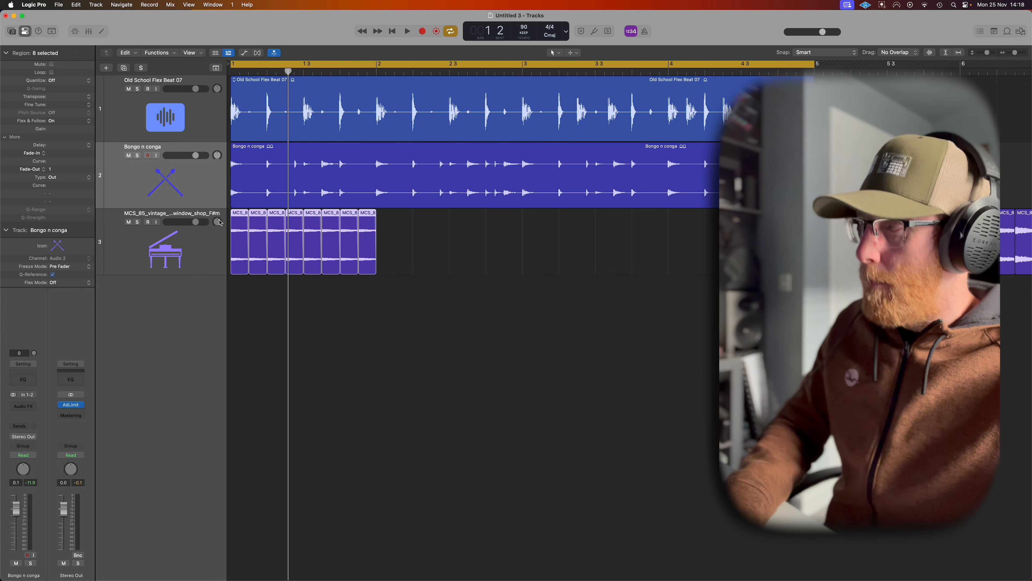
{"action": "key", "text": "super+u"}
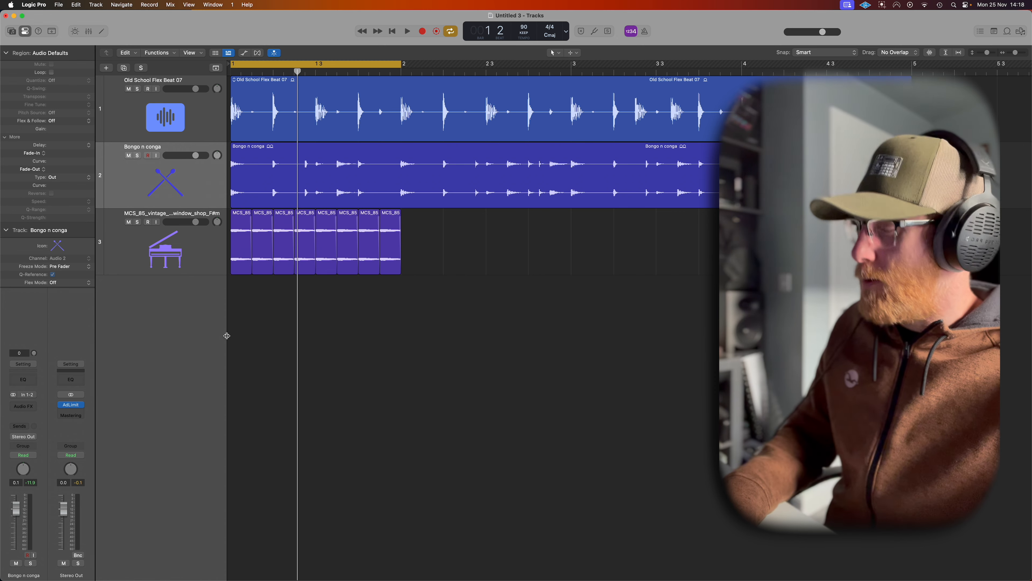
Step: Slip the audio inside the first slice to a louder piano hit with the Slip tool and audition the cycle
{"action": "key", "text": "t"}
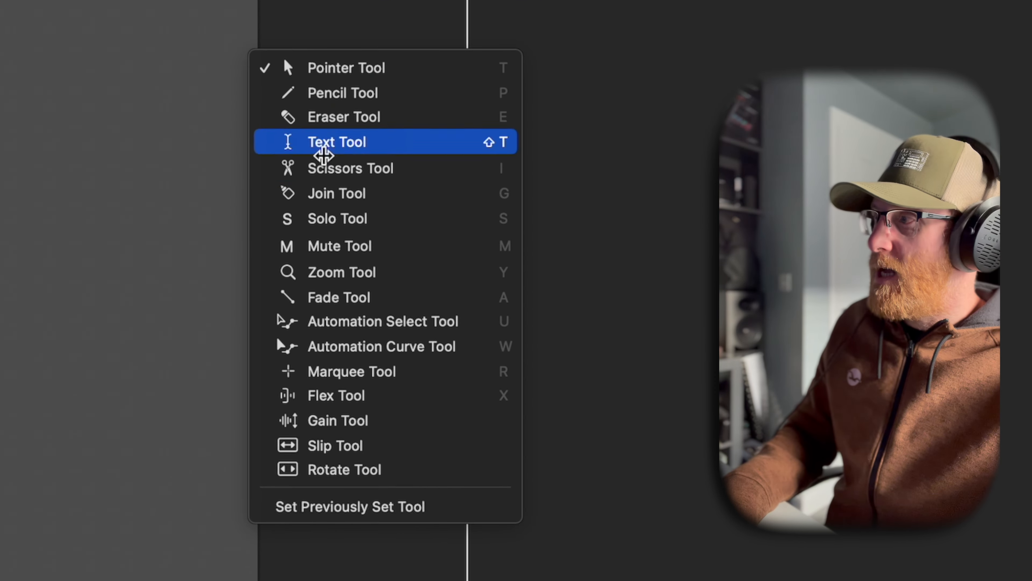
{"action": "left_click", "coordinate": [318, 445]}
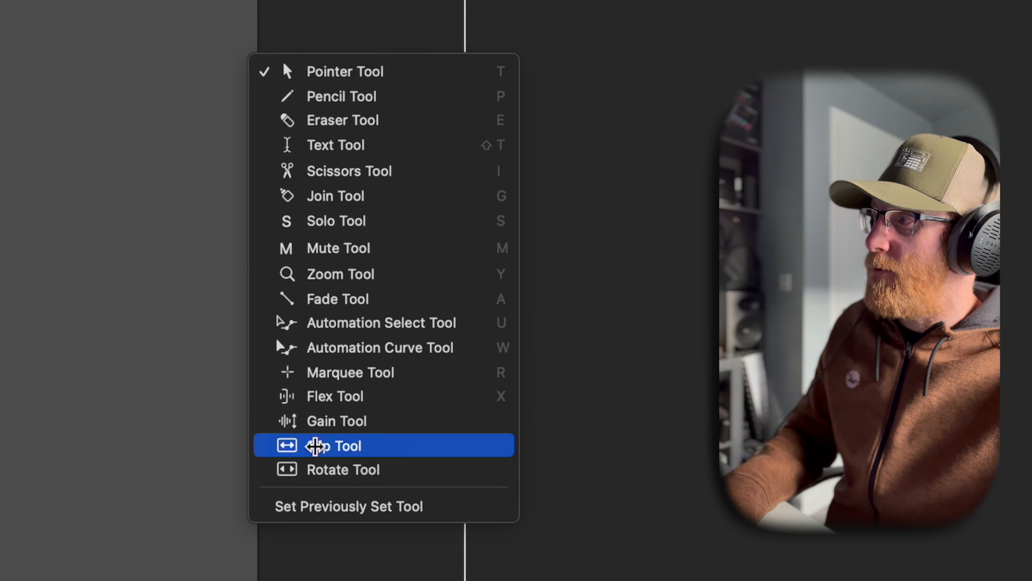
{"action": "mouse_move", "coordinate": [149, 311]}
{"action": "left_mouse_down"}
{"action": "mouse_move", "coordinate": [242, 313]}
{"action": "mouse_move", "coordinate": [157, 316]}
{"action": "left_mouse_up"}
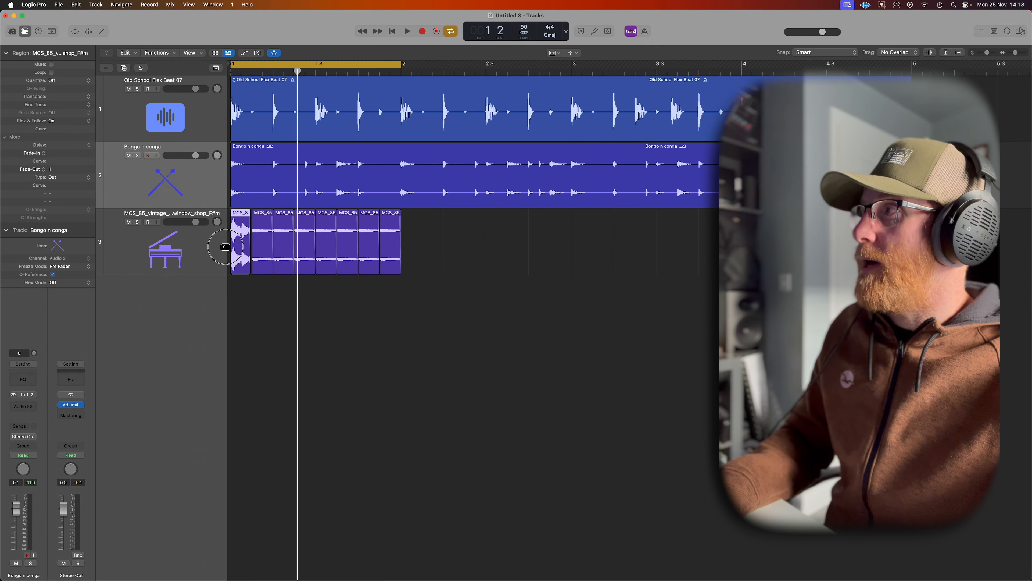
{"action": "scroll", "coordinate": [230, 247], "scroll_direction": "up", "scroll_amount": 5}
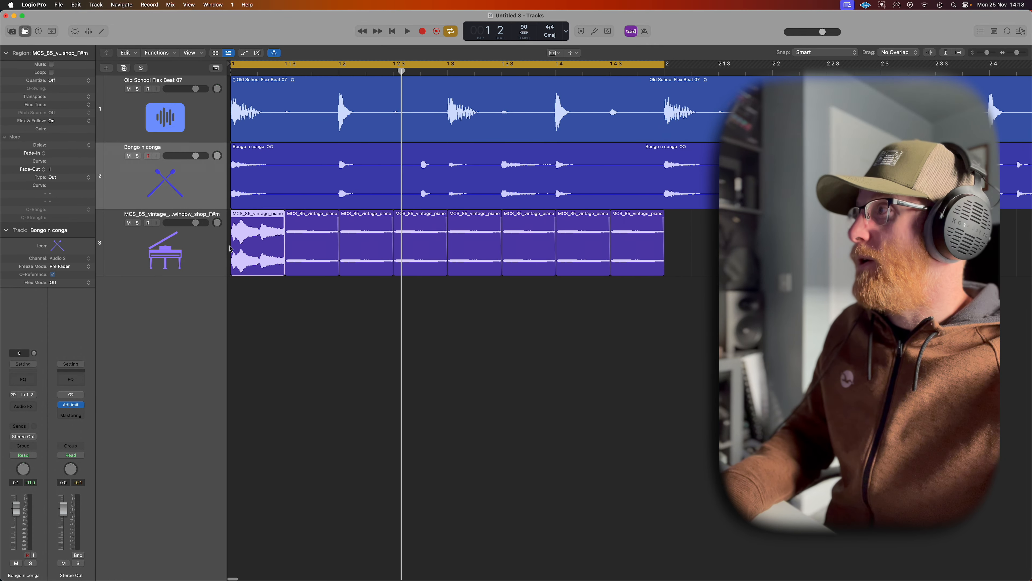
{"action": "key", "text": "space"}
{"action": "key", "text": "space"}
{"action": "key", "text": "space"}
{"action": "key", "text": "r"}
{"action": "key", "text": "space"}
{"action": "key", "text": "space"}
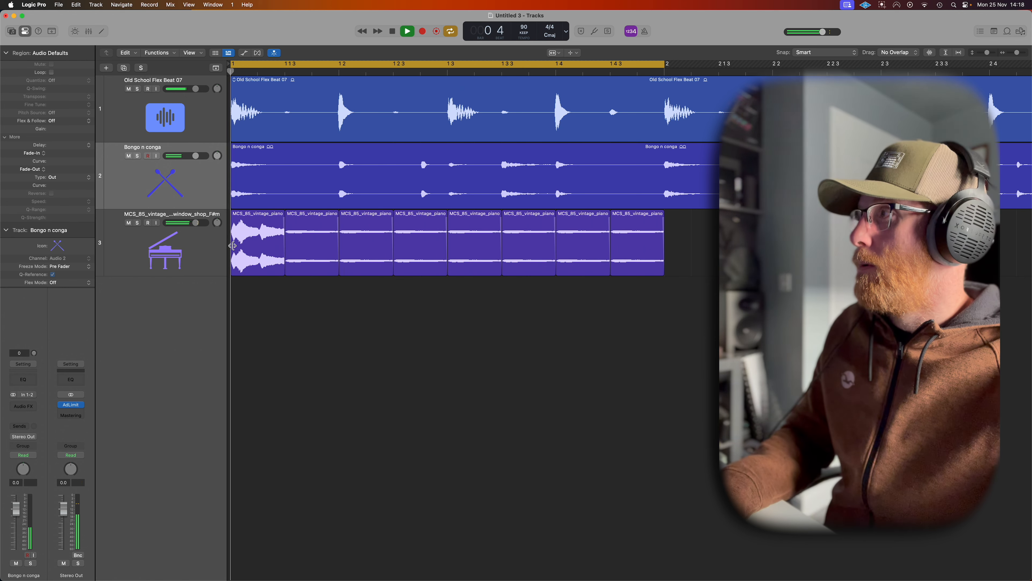
{"action": "key", "text": "space"}
Step: Slip the audio inside the second and third slices to different parts of the piano loop, auditioning the cycle after each
{"action": "left_click", "coordinate": [291, 246]}
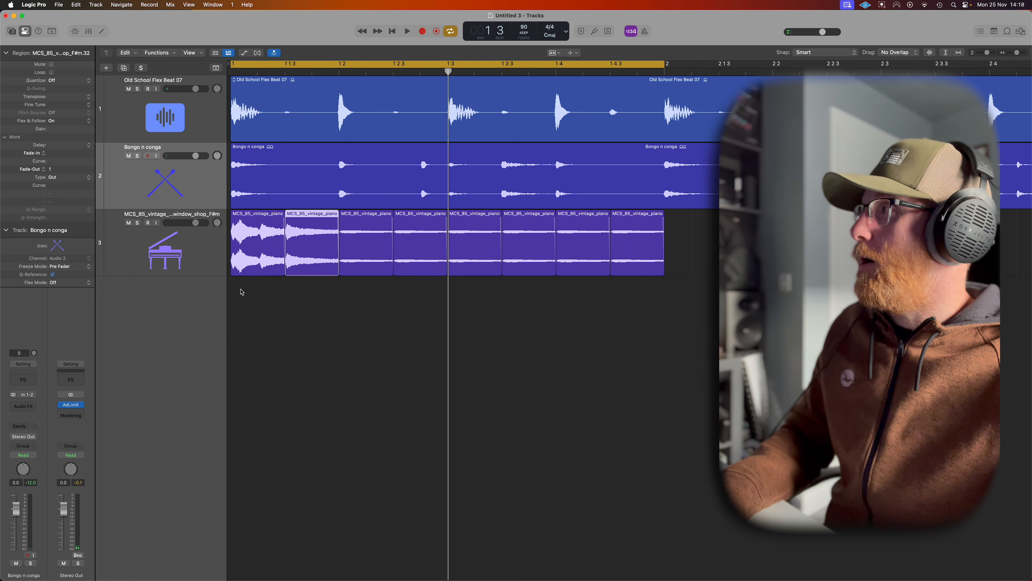
{"action": "key", "text": "space"}
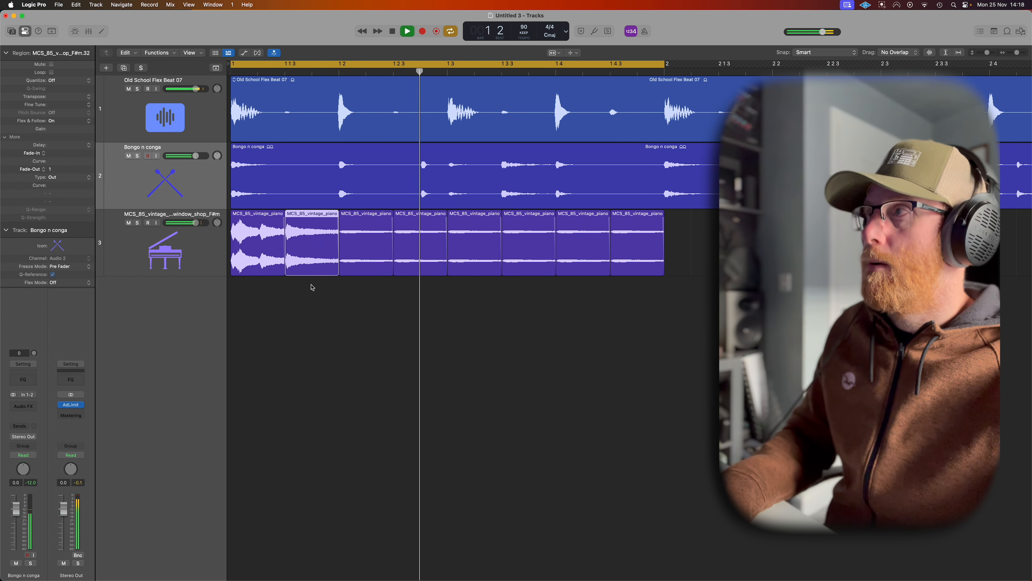
{"action": "key", "text": "space"}
{"action": "left_click", "coordinate": [384, 234]}
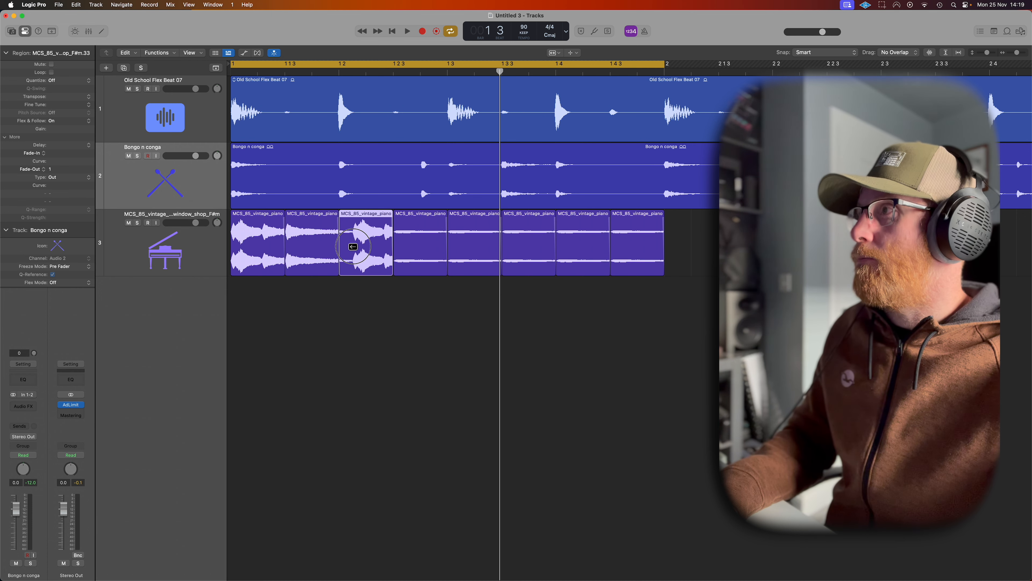
{"action": "mouse_move", "coordinate": [330, 247]}
{"action": "left_mouse_down"}
{"action": "mouse_move", "coordinate": [355, 245]}
{"action": "mouse_move", "coordinate": [330, 248]}
{"action": "left_mouse_up"}
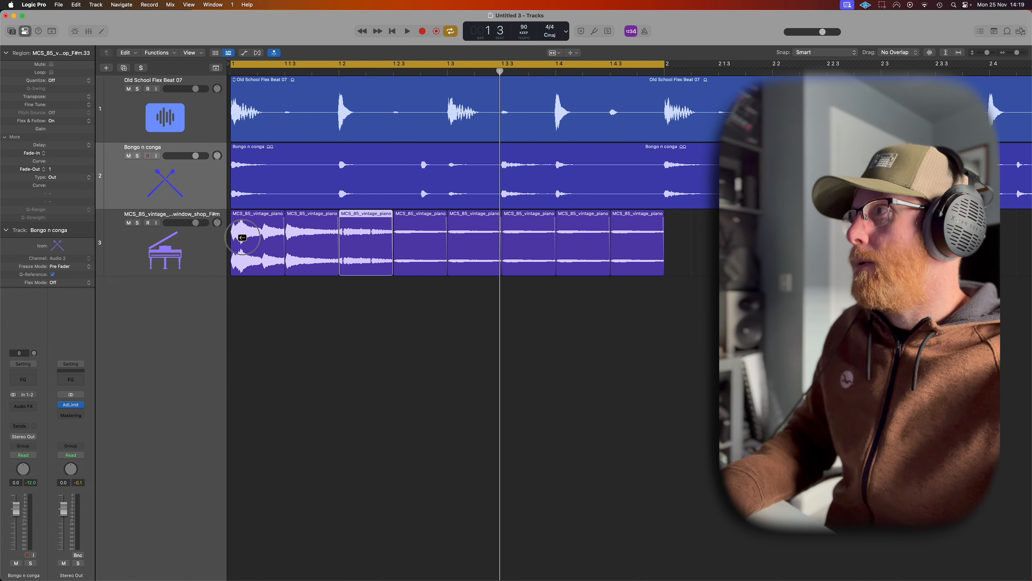
{"action": "key", "text": "space"}
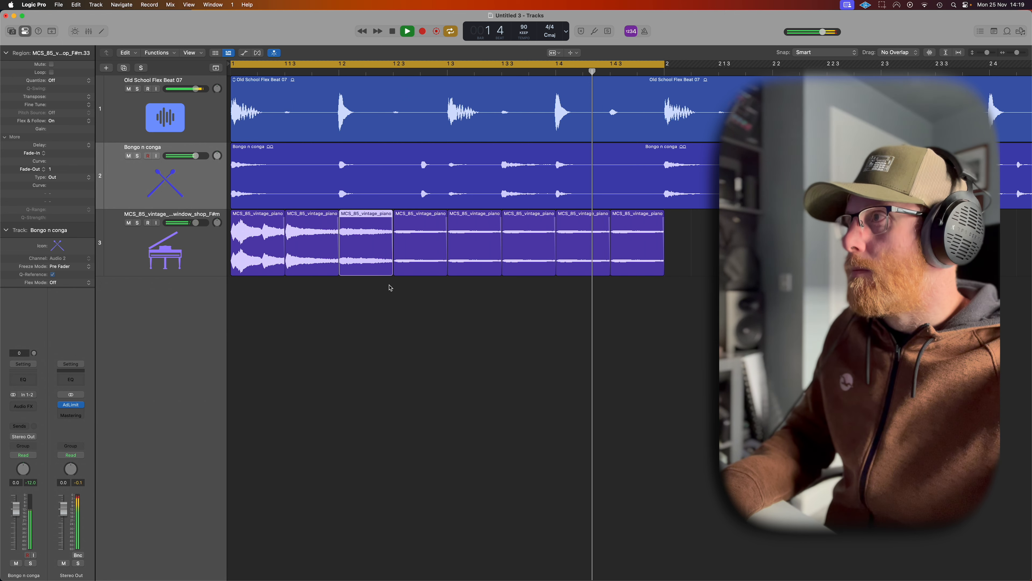
{"action": "key", "text": "space"}
Step: Slip the audio inside the fourth slice, audition the cycle, and slip the fifth slice at beat 3 to another piano hit
{"action": "left_click", "coordinate": [406, 247]}
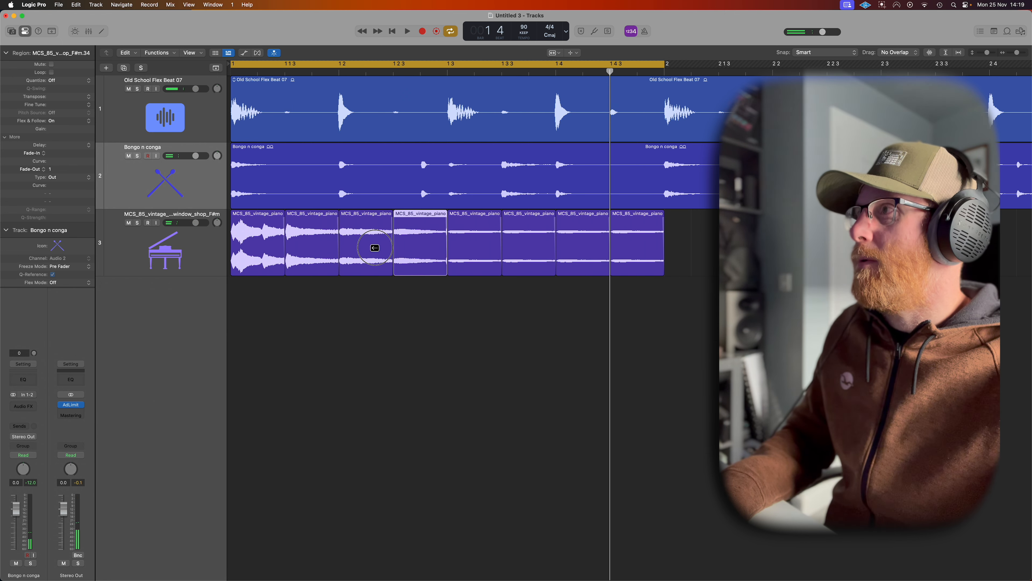
{"action": "key", "text": "space"}
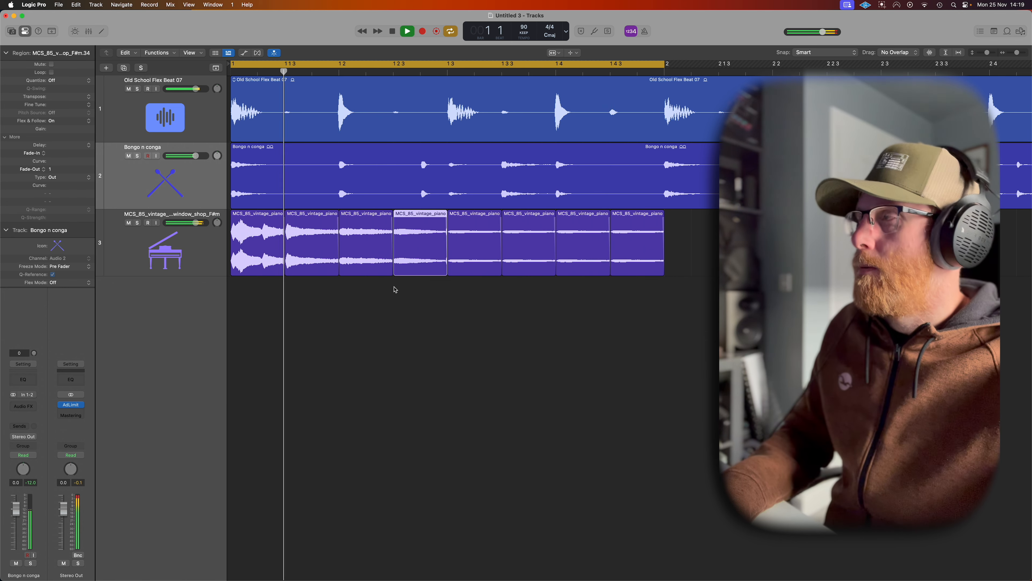
{"action": "key", "text": "space"}
{"action": "left_click", "coordinate": [468, 253]}
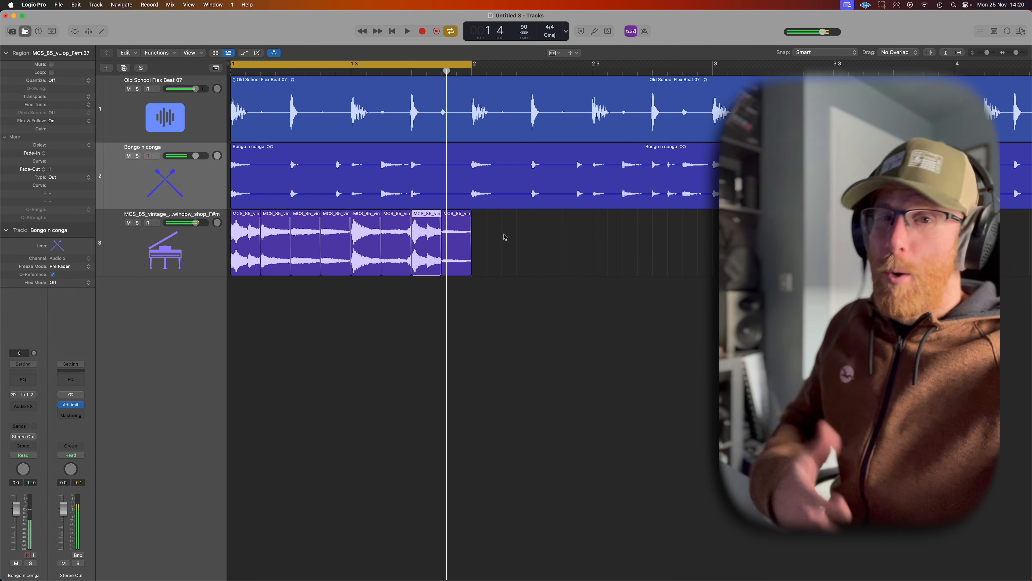
Step: Select all eight piano slices in bar 1 and duplicate them into bar 2
{"action": "left_click_drag", "start_coordinate": [500, 234], "coordinate": [234, 242]}
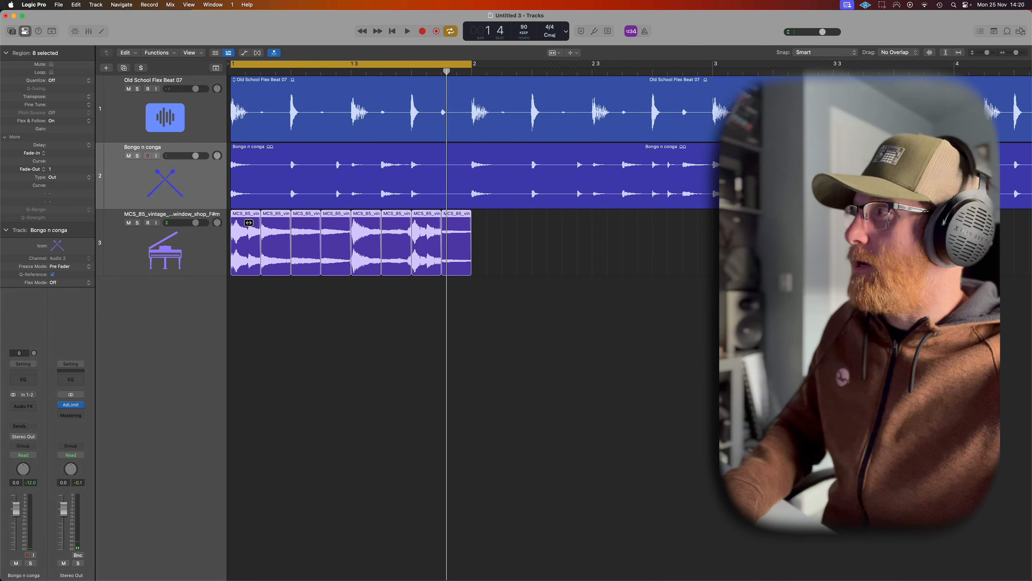
{"action": "key", "text": "t"}
{"action": "key", "text": "t"}
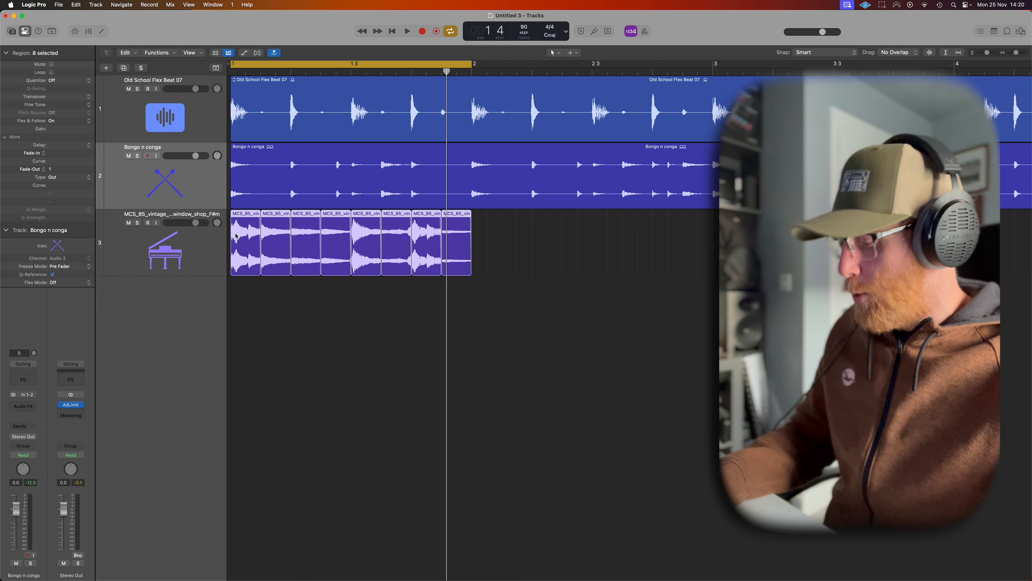
{"action": "left_click_drag", "start_coordinate": [240, 245], "coordinate": [483, 244]}
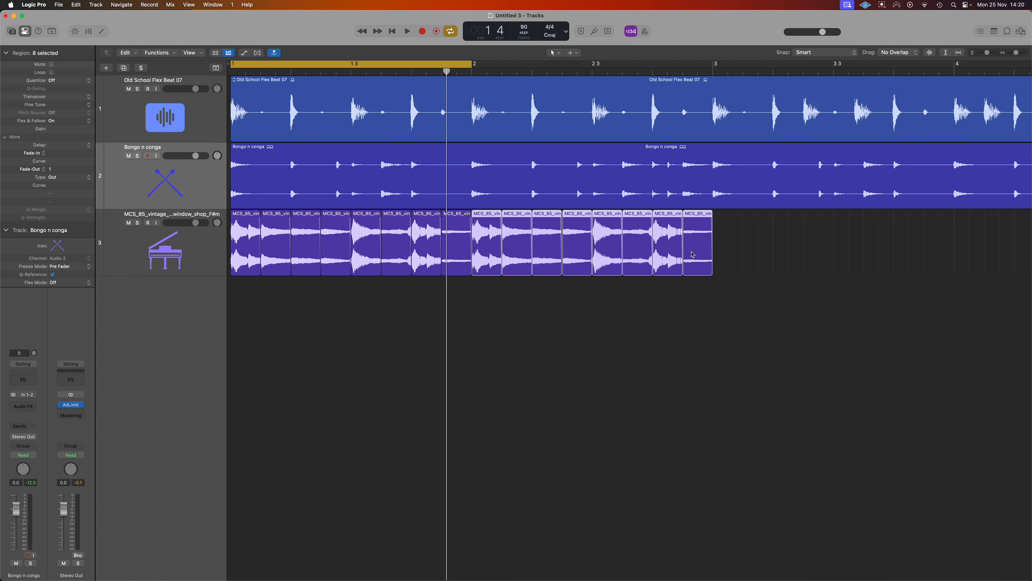
Step: Slip the audio inside the eight duplicated slices together, then extend the cycle over bars 1 and 2 and play it
{"action": "key", "text": "t"}
{"action": "left_click", "coordinate": [738, 381]}
{"action": "left_click_drag", "start_coordinate": [539, 238], "coordinate": [528, 242]}
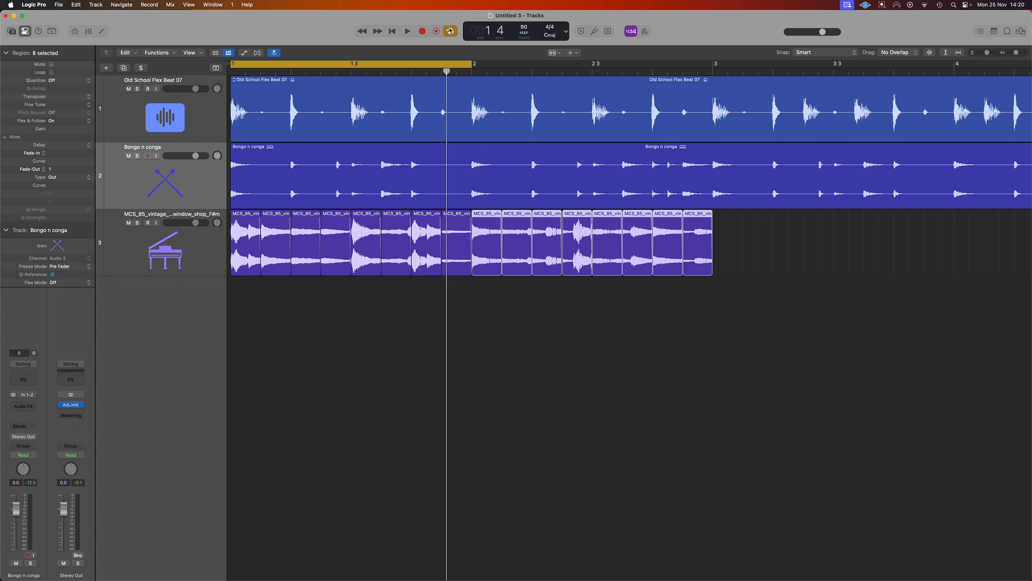
{"action": "left_click_drag", "start_coordinate": [472, 63], "coordinate": [713, 65]}
{"action": "key", "text": "space"}
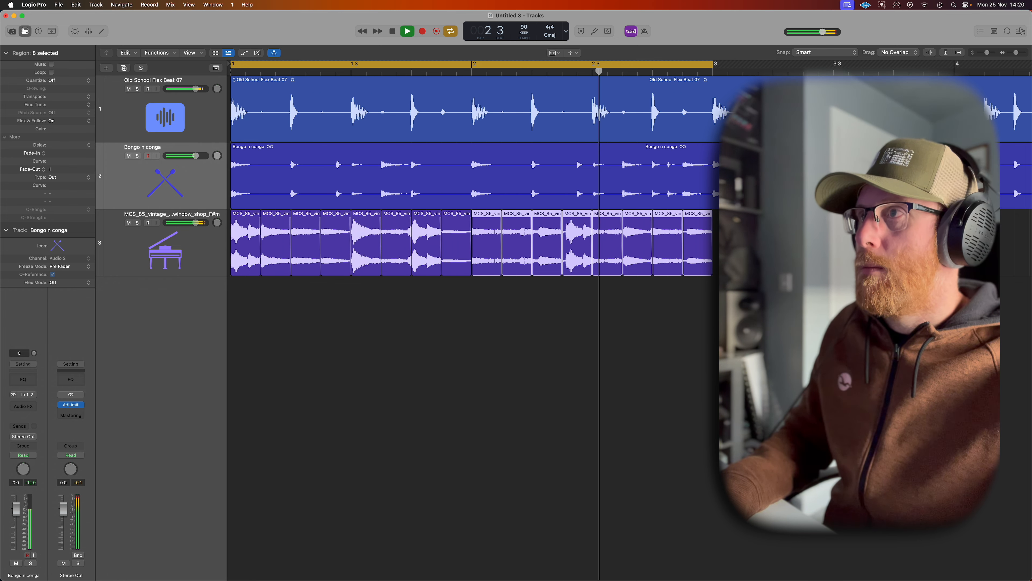
Step: Slip the audio inside the fourth and last slices of bar 2 while the cycle plays
{"action": "left_click", "coordinate": [586, 280]}
{"action": "left_click", "coordinate": [574, 242]}
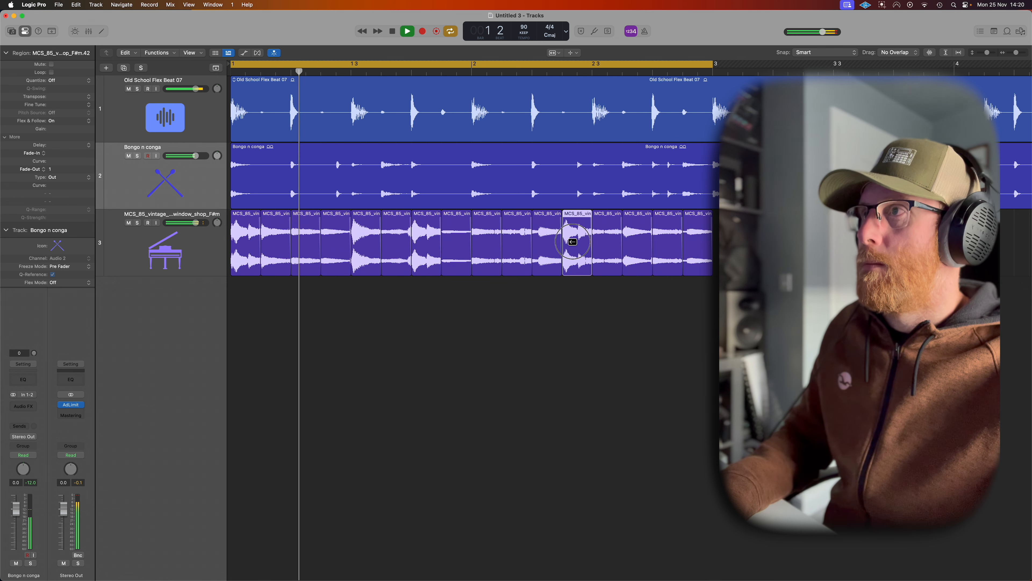
{"action": "left_click", "coordinate": [696, 241]}
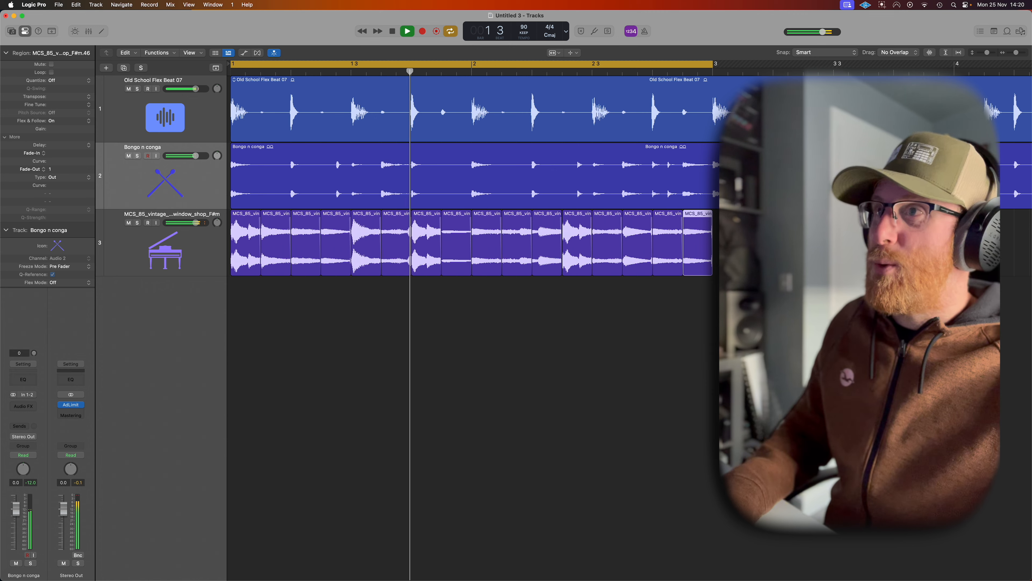
Step: Change the fade-out of the last slice in bar 2 to Slow Down with a value of 102
{"action": "left_click", "coordinate": [714, 227]}
{"action": "left_click", "coordinate": [704, 236]}
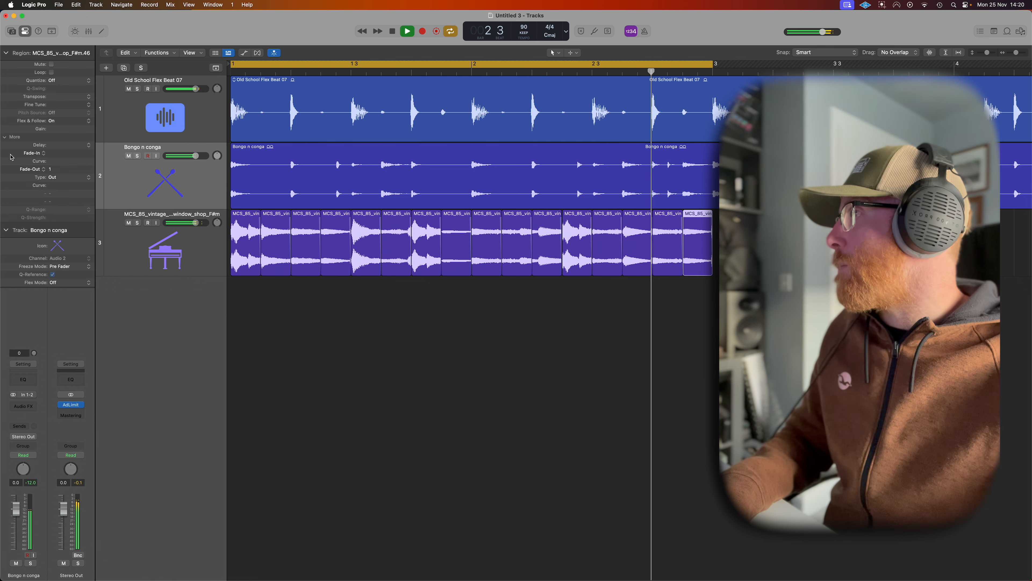
{"action": "left_click", "coordinate": [27, 172]}
{"action": "left_click", "coordinate": [31, 177]}
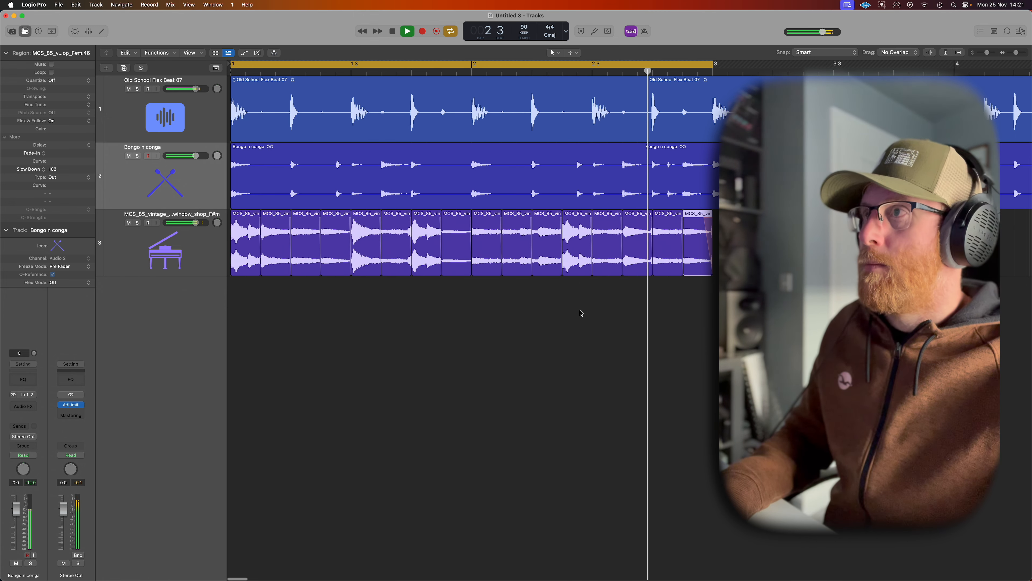
Step: Shift the audio inside the third slice of bar 2 to a different part of the piano loop
{"action": "key", "text": "t"}
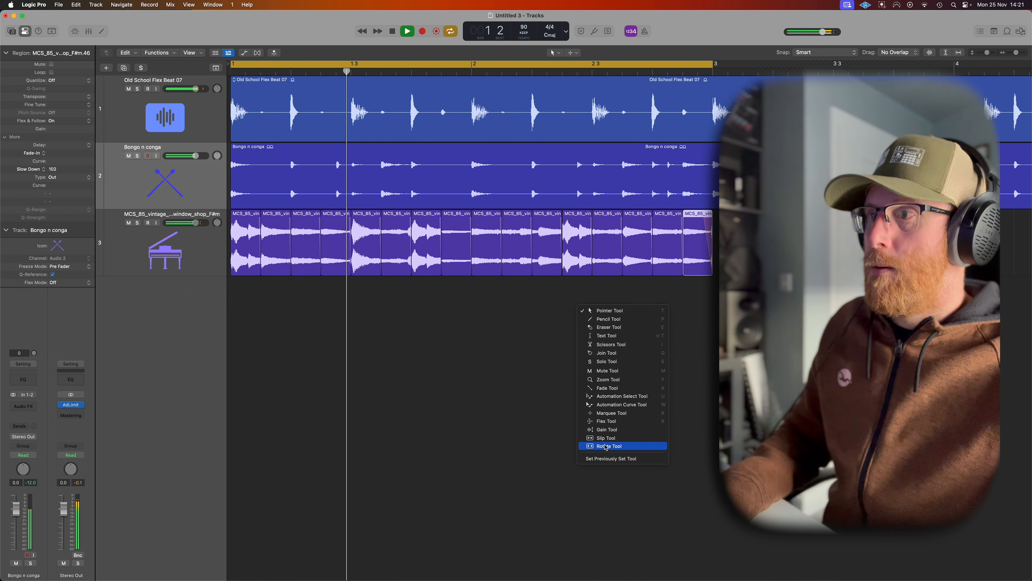
{"action": "left_click", "coordinate": [618, 446]}
{"action": "left_click", "coordinate": [543, 244]}
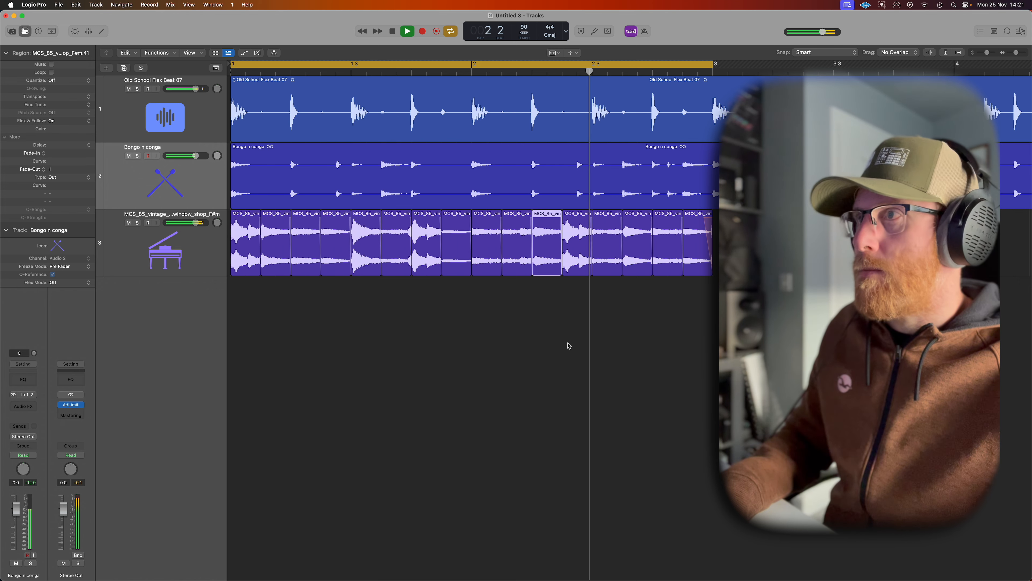
Step: Select all 16 piano slices with the Pointer tool and add short equal-power (EqP) crossfades between them
{"action": "key", "text": "t"}
{"action": "left_click", "coordinate": [569, 346]}
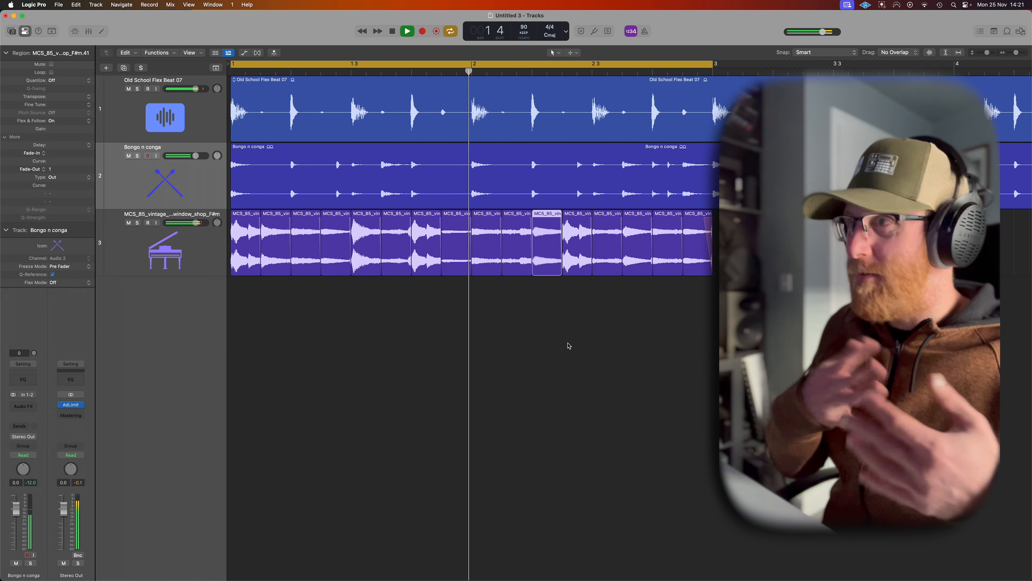
{"action": "left_click_drag", "start_coordinate": [736, 297], "coordinate": [247, 248]}
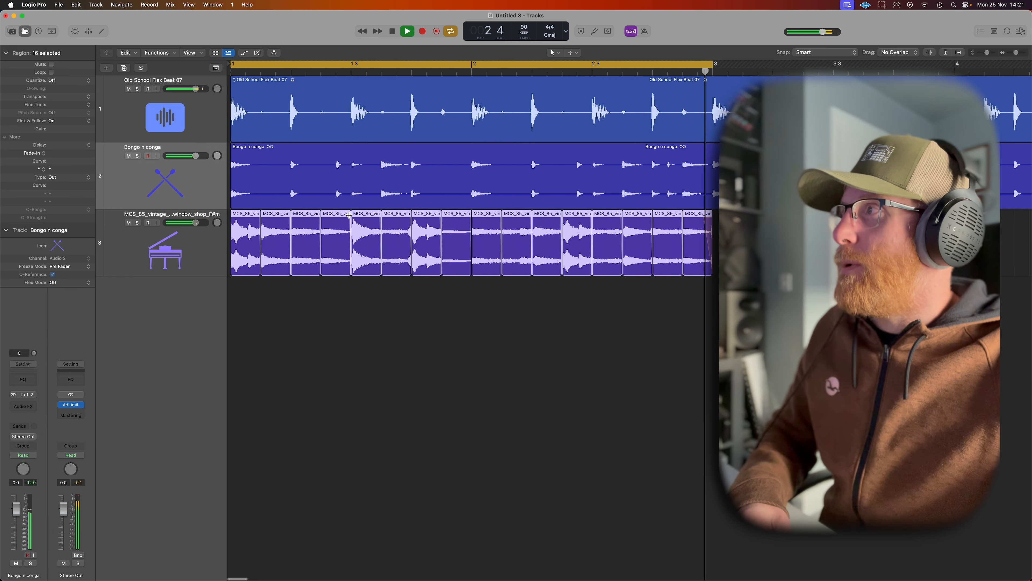
{"action": "left_click_drag", "start_coordinate": [349, 215], "coordinate": [353, 215]}
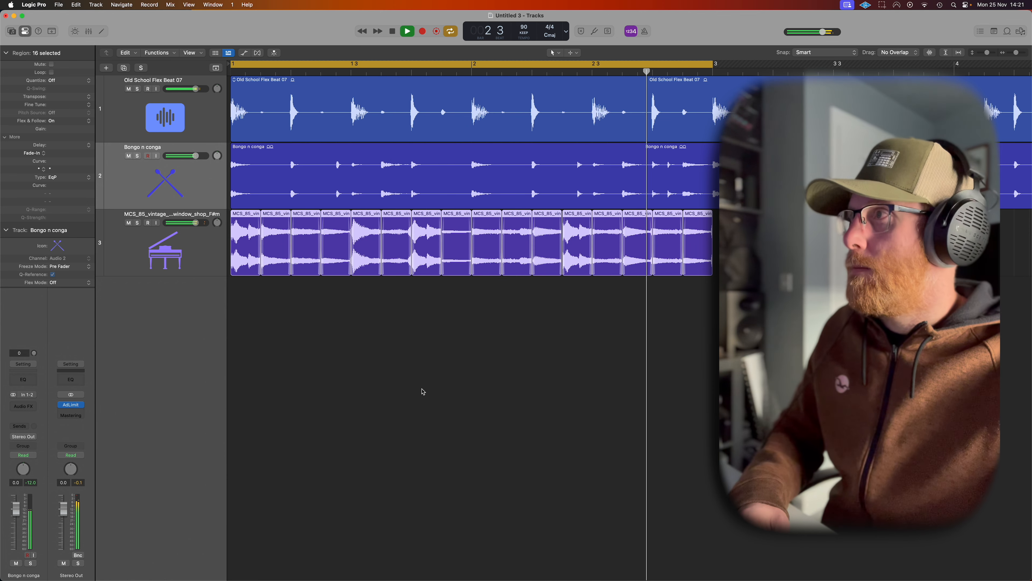
Step: Move the remaining original piano slices to start at bar 3, extend the cycle to four bars and play it
{"action": "left_click", "coordinate": [448, 296], "text": "ctrl+alt"}
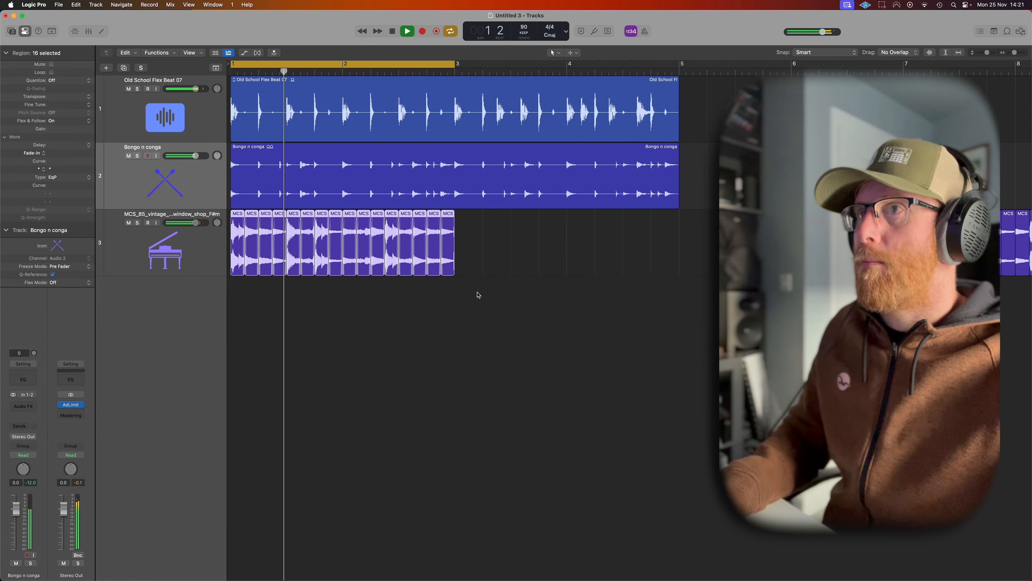
{"action": "left_click", "coordinate": [593, 309], "text": "ctrl+alt"}
{"action": "key", "text": "space"}
{"action": "left_click_drag", "start_coordinate": [744, 230], "coordinate": [346, 237]}
{"action": "left_click_drag", "start_coordinate": [460, 65], "coordinate": [157, 70]}
{"action": "key", "text": "space"}
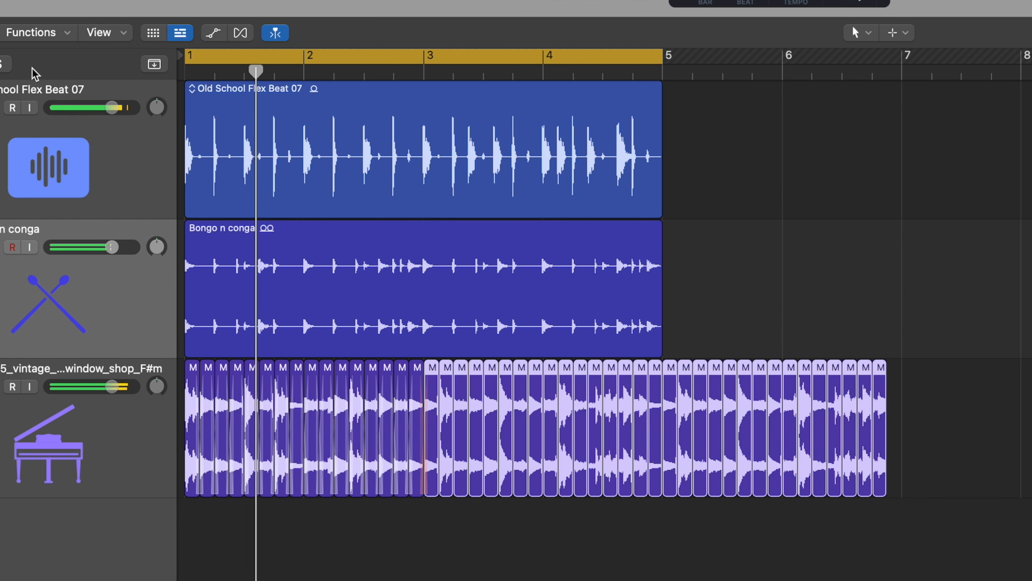
Step: Delete the piano slices that run past the start of bar 5
{"action": "left_click_drag", "start_coordinate": [937, 380], "coordinate": [666, 376]}
{"action": "key", "text": "Delete"}
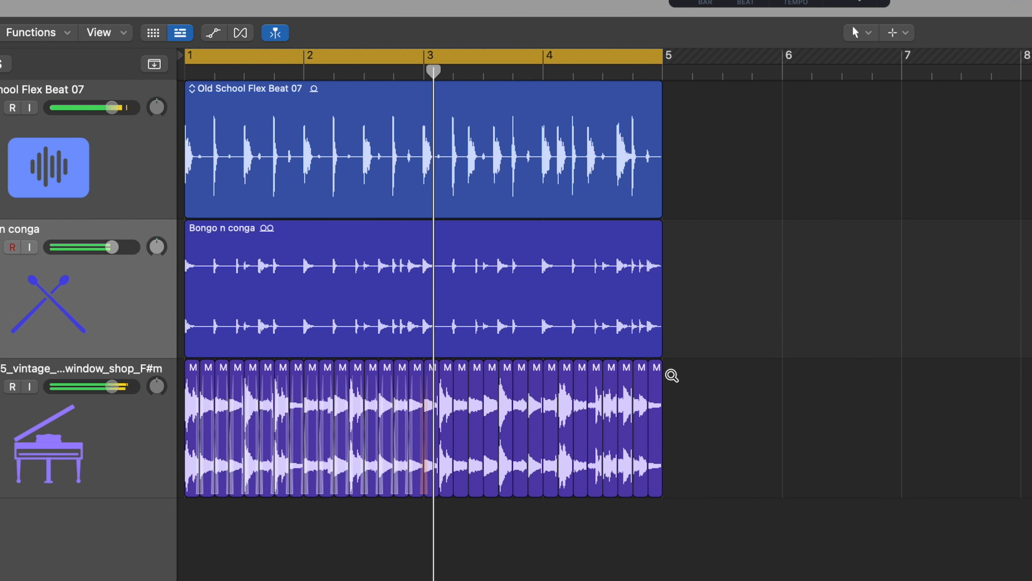
{"action": "scroll", "coordinate": [672, 375], "scroll_direction": "up", "scroll_amount": 5}
{"action": "scroll", "coordinate": [674, 379], "scroll_direction": "left", "scroll_amount": 4}
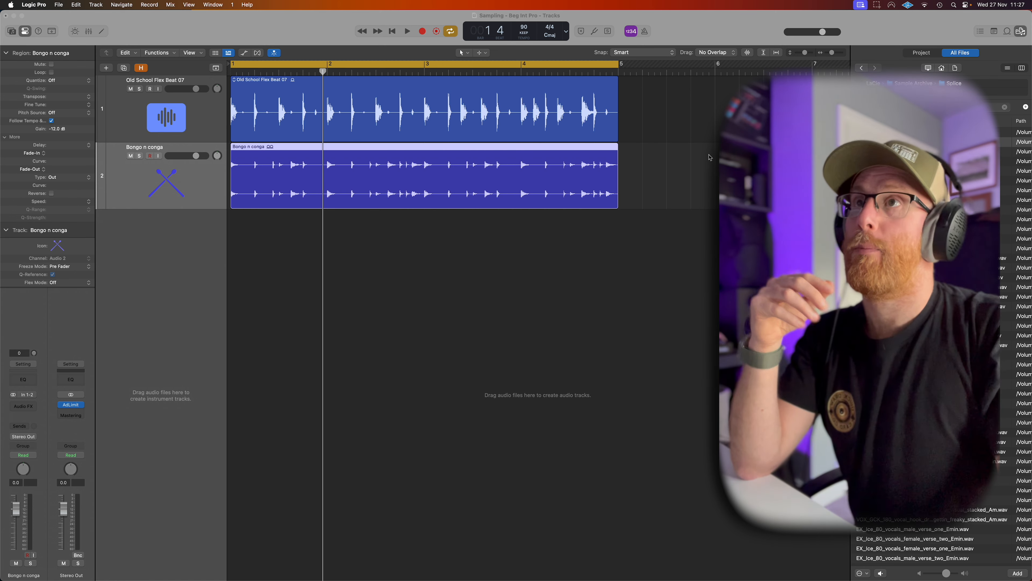
Step: Audition samples and load rss_80_vinyl_cut_newyork_C#maj.wav onto a new track using Quick Sampler (Original)
{"action": "left_click", "coordinate": [914, 142]}
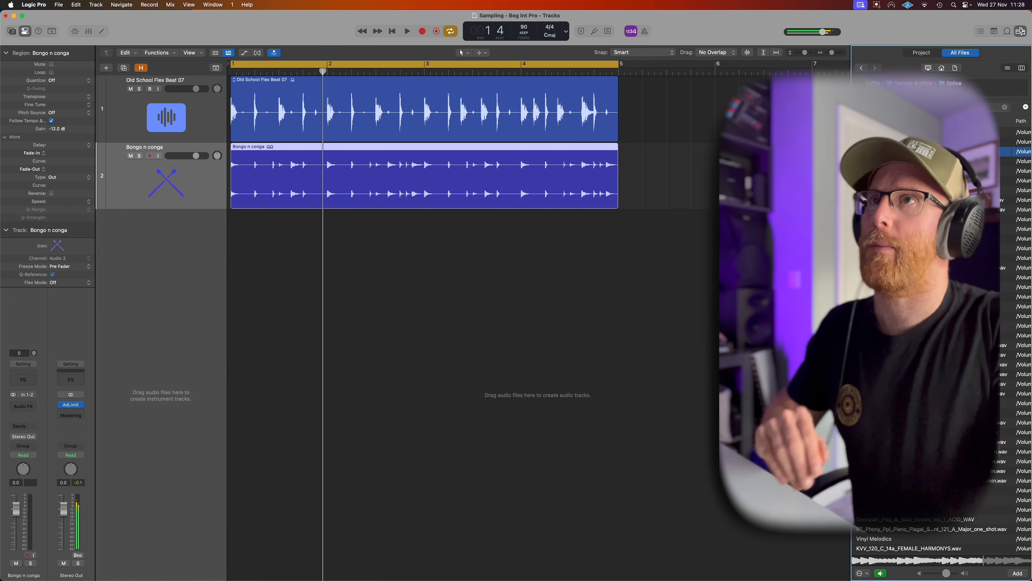
{"action": "left_click_drag", "start_coordinate": [935, 151], "coordinate": [144, 245]}
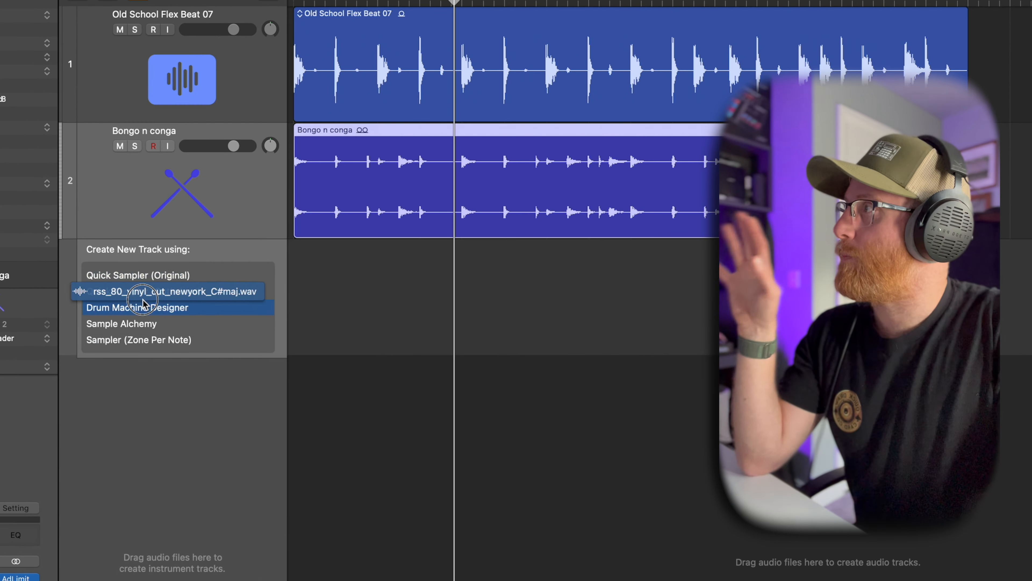
{"action": "left_click_drag", "start_coordinate": [144, 303], "coordinate": [143, 275]}
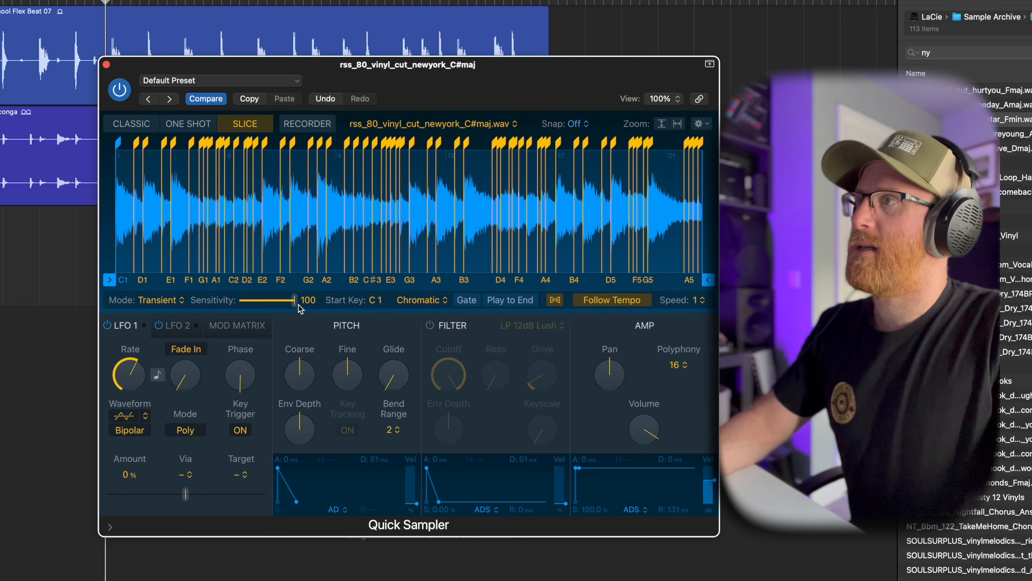
Step: Lower the transient slice sensitivity to 59, delete the surplus slice markers in the sample's first half and close Quick Sampler
{"action": "left_click_drag", "start_coordinate": [297, 304], "coordinate": [276, 308]}
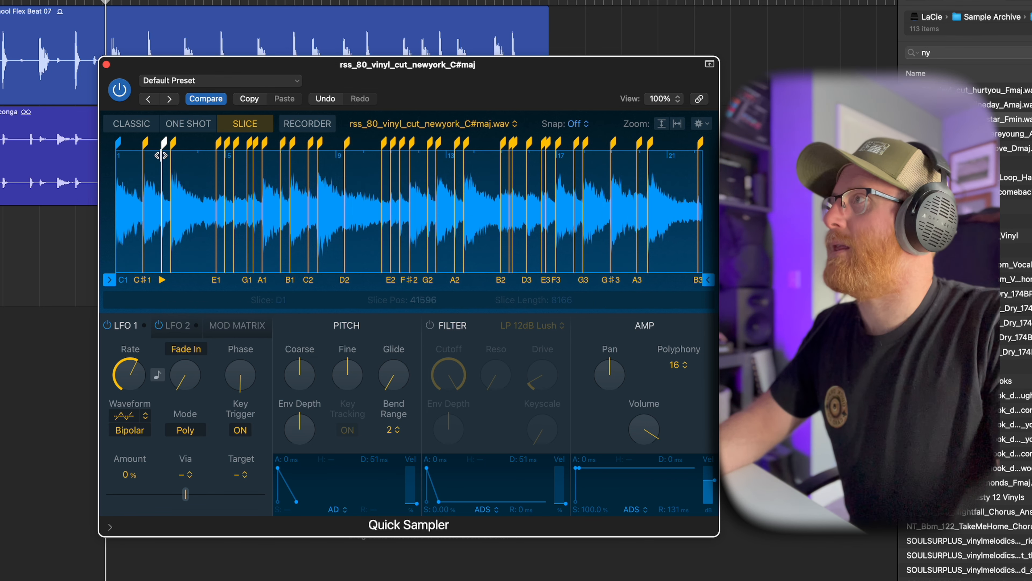
{"action": "double_click", "coordinate": [164, 144]}
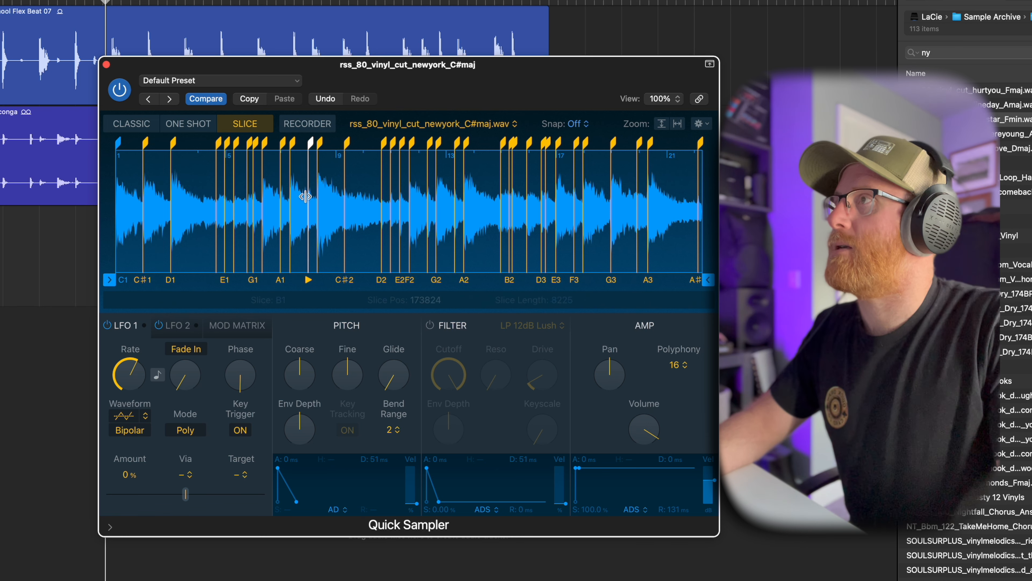
{"action": "double_click", "coordinate": [313, 162]}
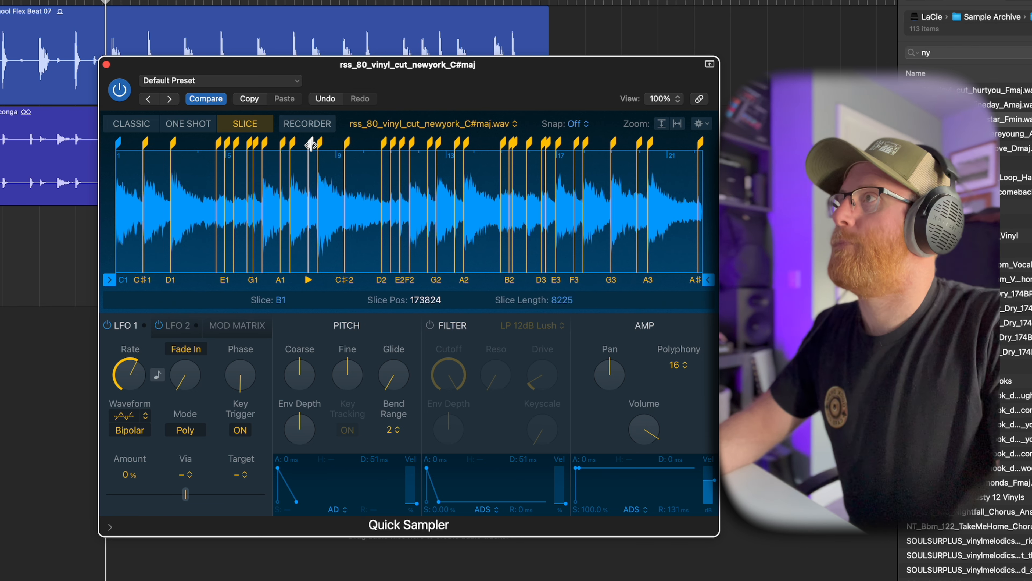
{"action": "double_click", "coordinate": [281, 157]}
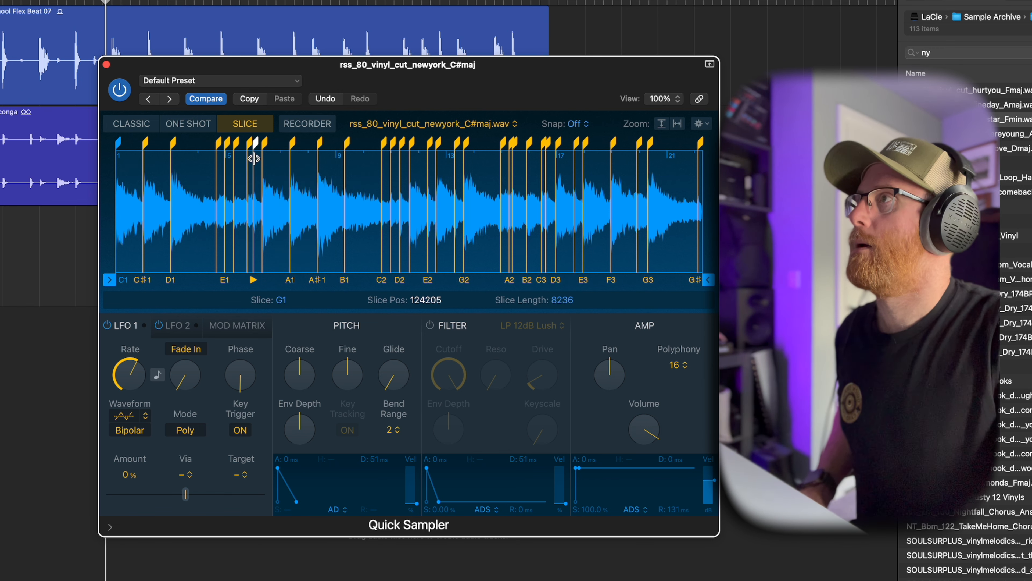
{"action": "double_click", "coordinate": [228, 147]}
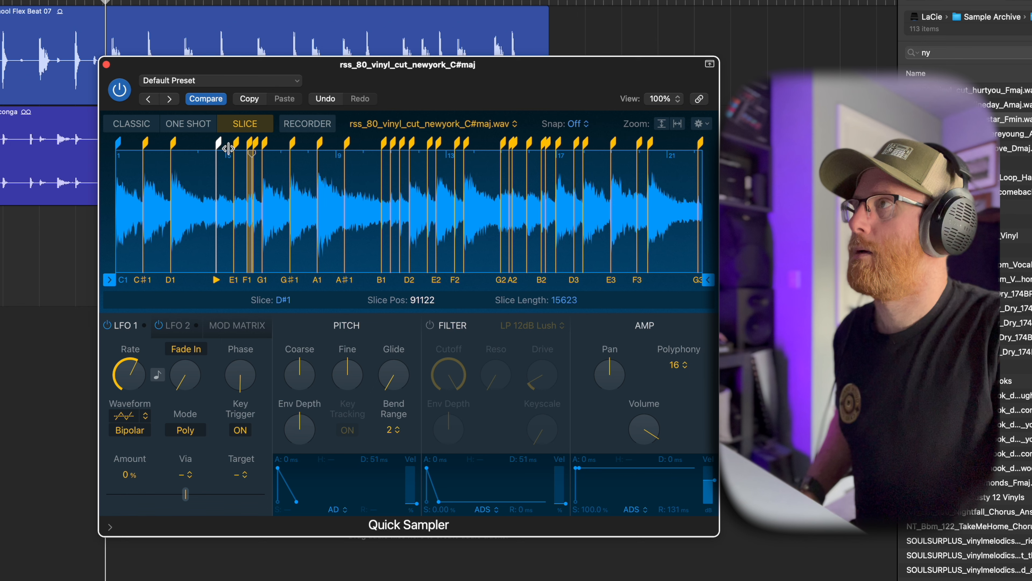
{"action": "double_click", "coordinate": [256, 161]}
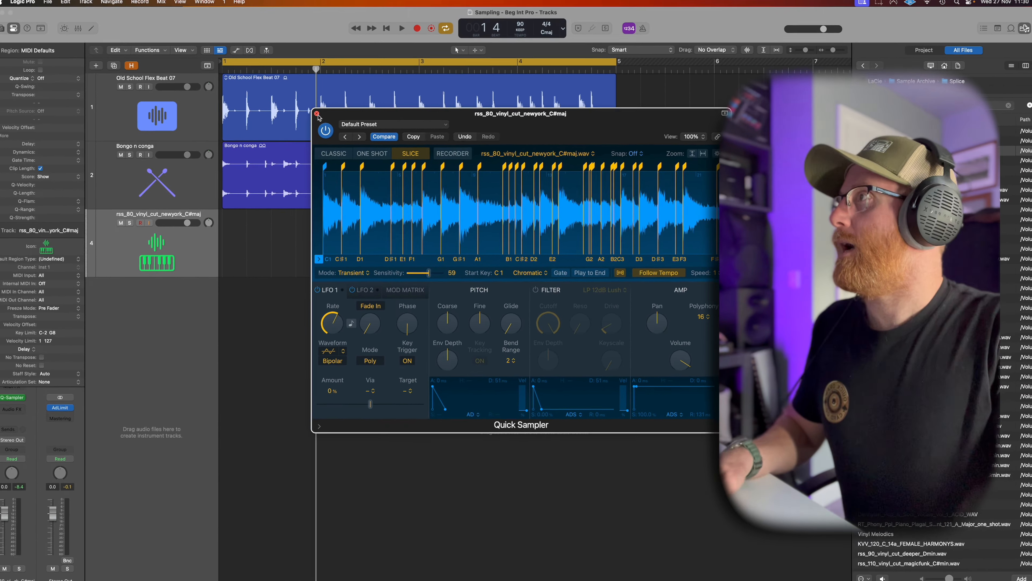
{"action": "left_click", "coordinate": [227, 93]}
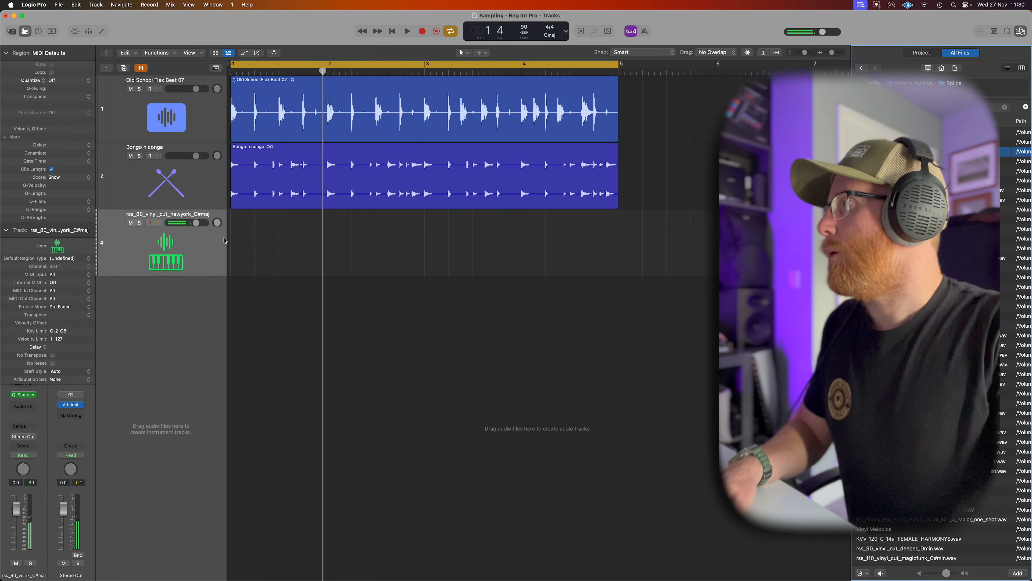
Step: Create a two-bar MIDI region at bar 1 on the sampler track with the Pencil tool and match the cycle to it
{"action": "left_click", "coordinate": [486, 56]}
{"action": "left_click", "coordinate": [286, 260]}
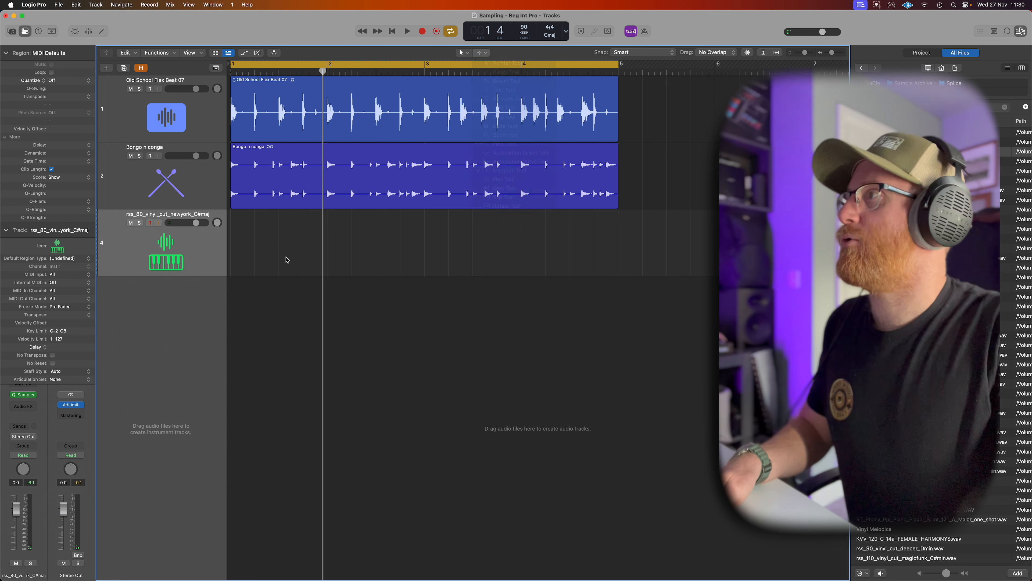
{"action": "left_click", "coordinate": [235, 246]}
{"action": "left_click_drag", "start_coordinate": [326, 256], "coordinate": [424, 256]}
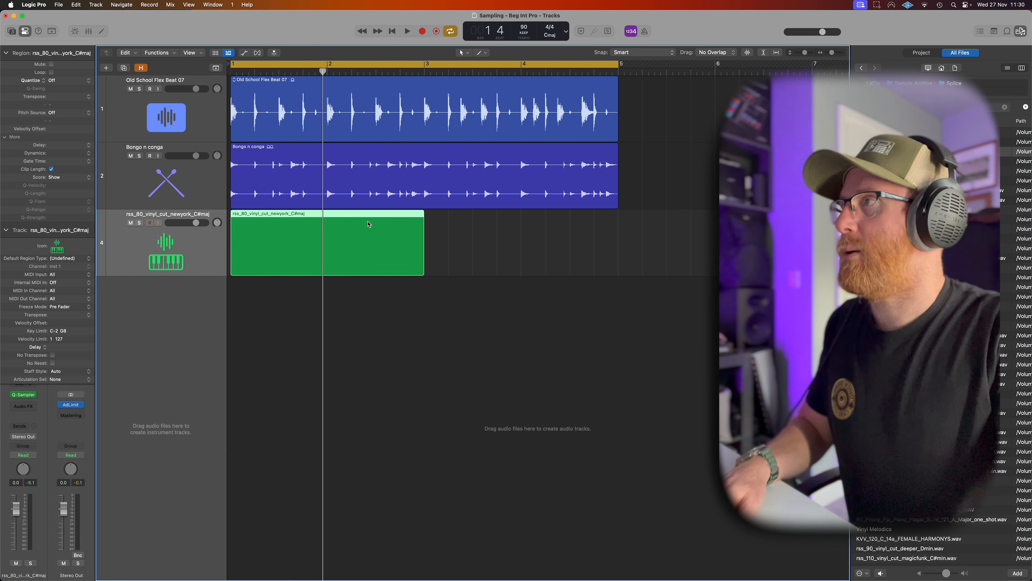
{"action": "key", "text": "super+u"}
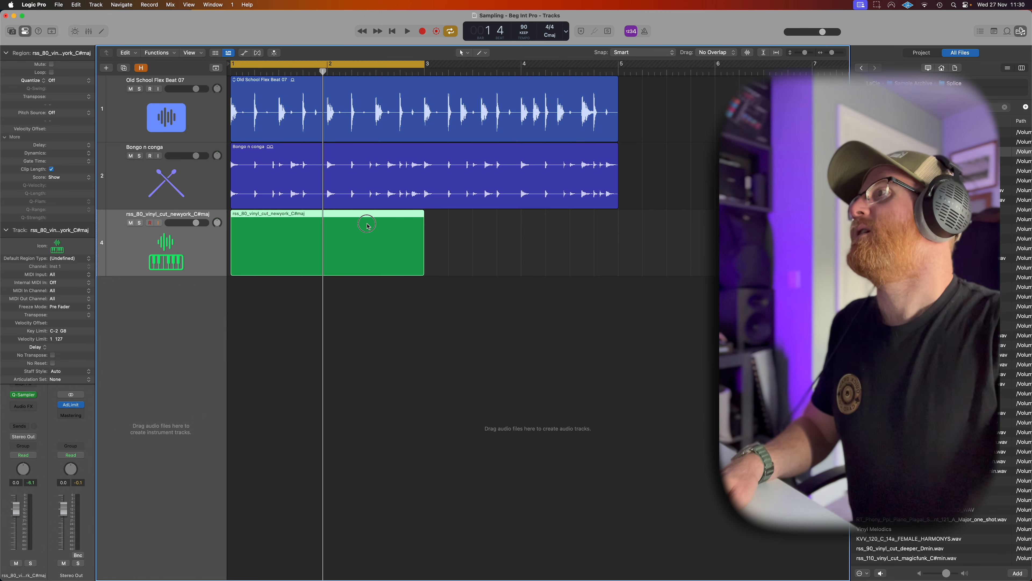
Step: Open the new region in an enlarged Piano Roll, add a C1 note on beat 1 and a D1 note on beat 2, and play it
{"action": "double_click", "coordinate": [368, 226]}
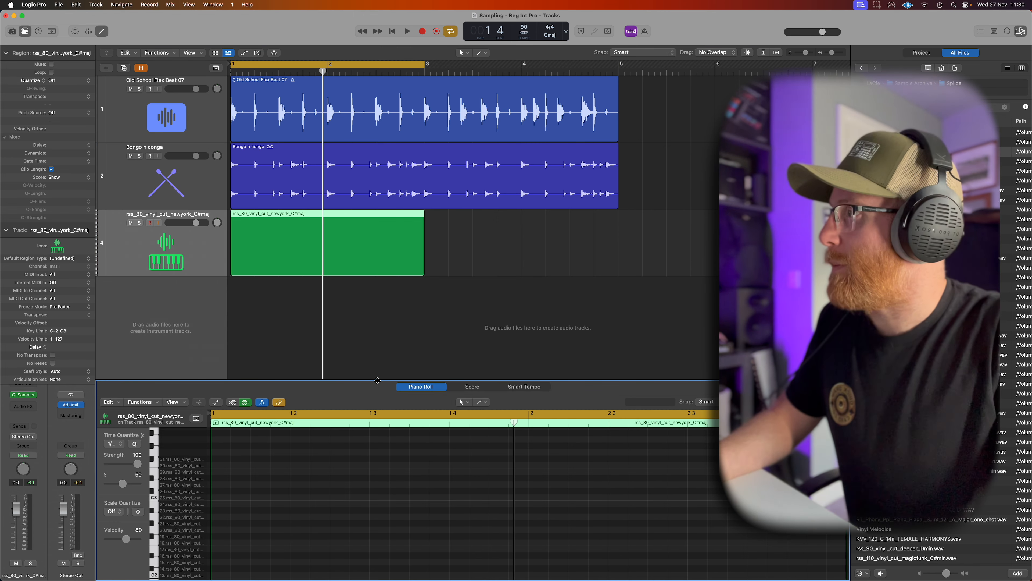
{"action": "left_click_drag", "start_coordinate": [388, 255], "coordinate": [388, 219]}
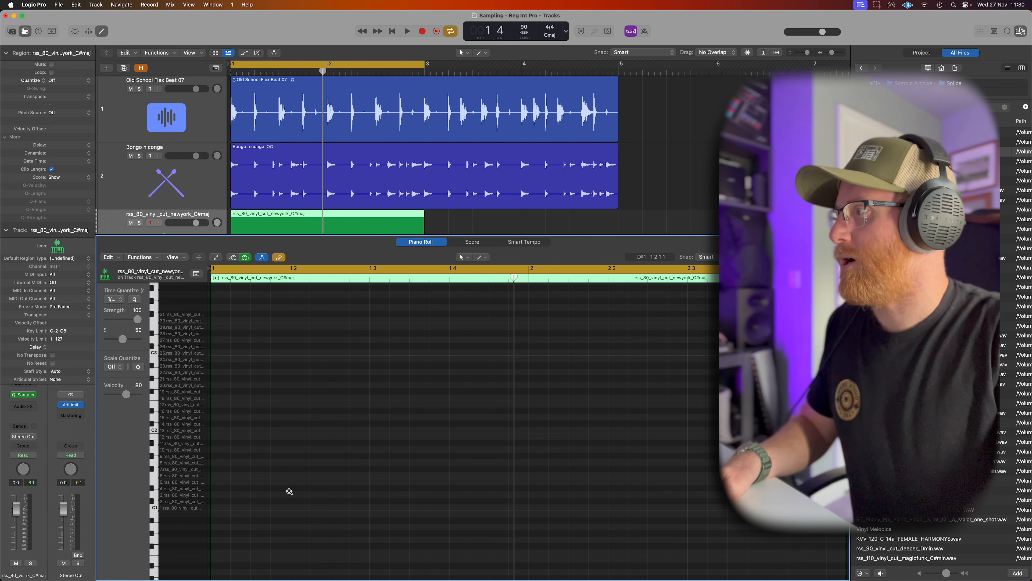
{"action": "left_click", "coordinate": [219, 508]}
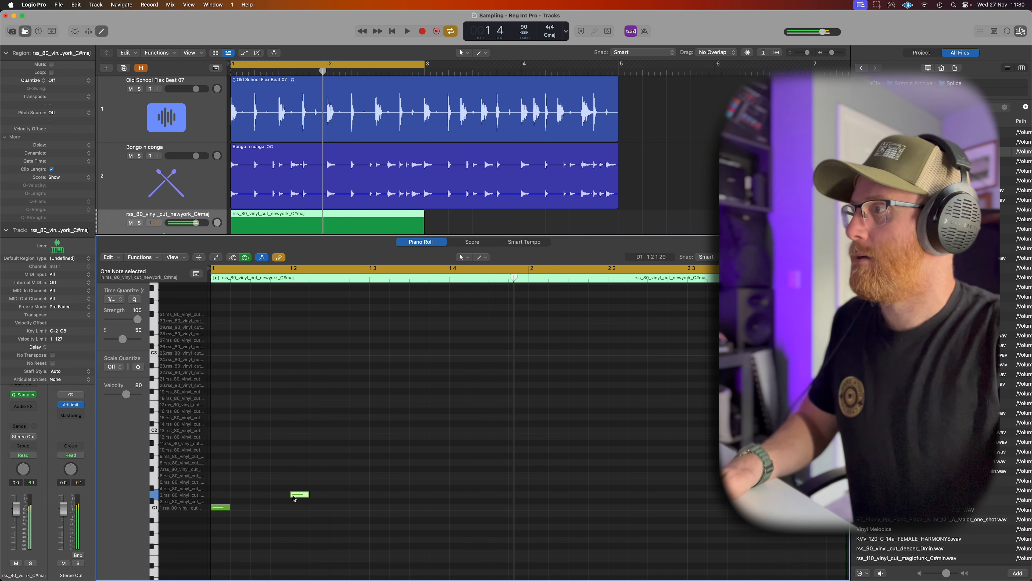
{"action": "key", "text": "space"}
{"action": "left_click", "coordinate": [293, 495]}
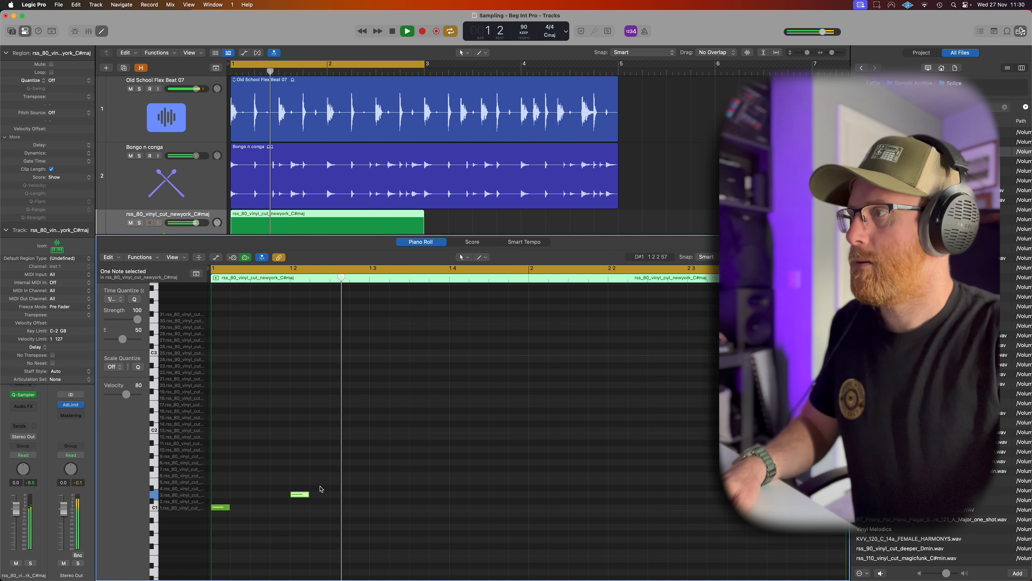
Step: Audition the two-note pattern, try the D1 note on beat 3 and return it to beat 2
{"action": "key", "text": "space"}
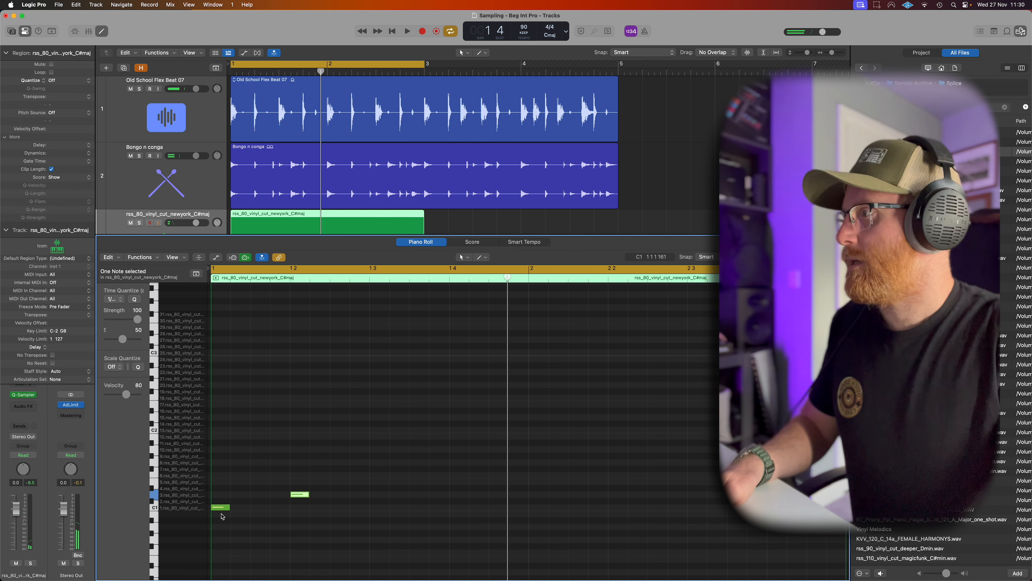
{"action": "key", "text": "space"}
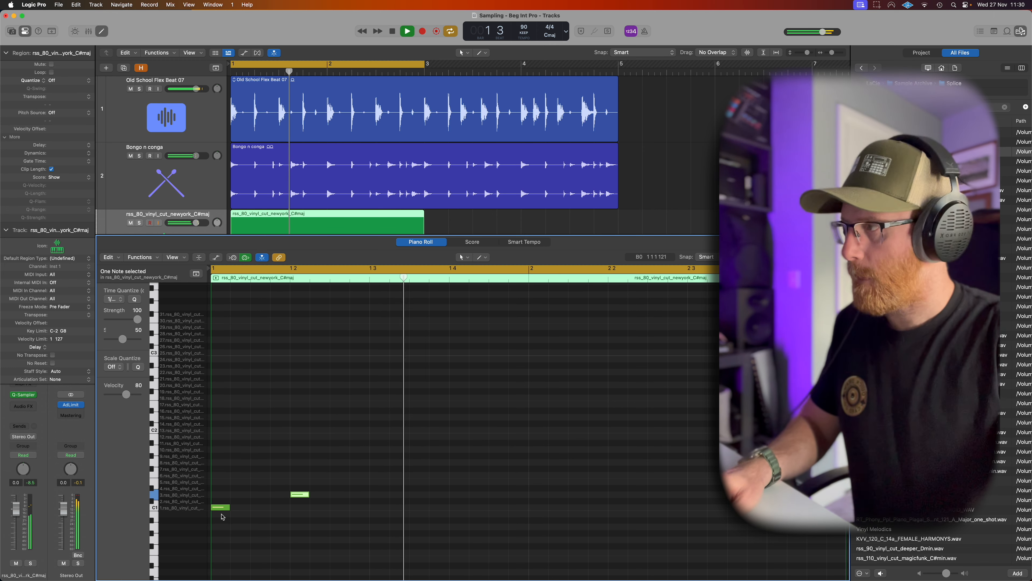
{"action": "key", "text": "space"}
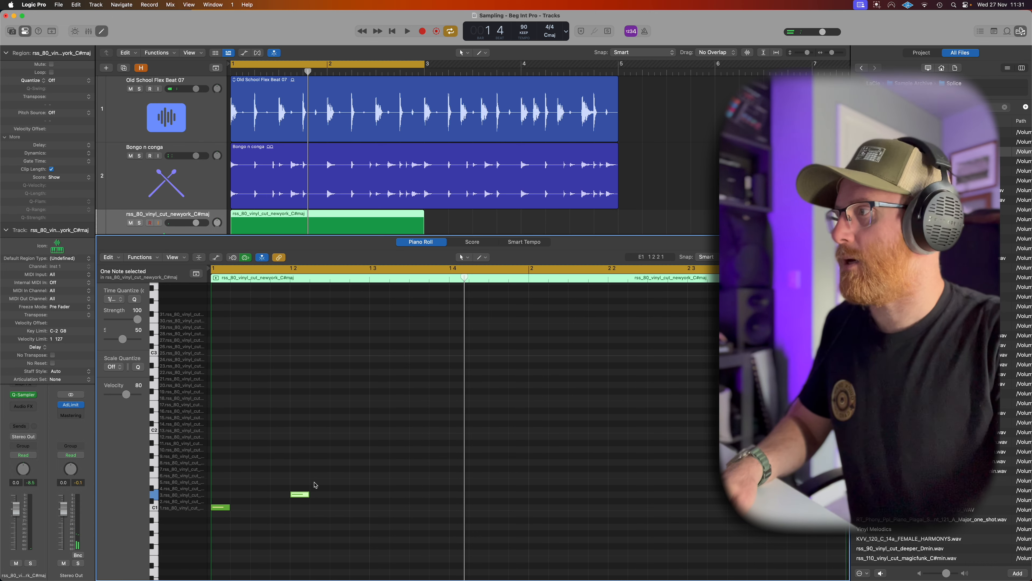
{"action": "left_click_drag", "start_coordinate": [300, 494], "coordinate": [379, 494]}
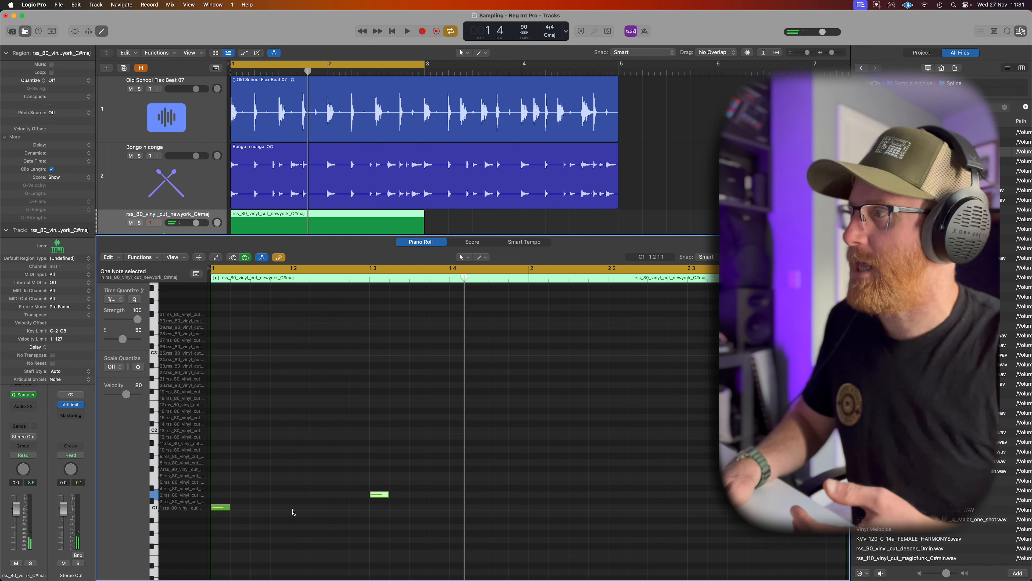
{"action": "key", "text": "space"}
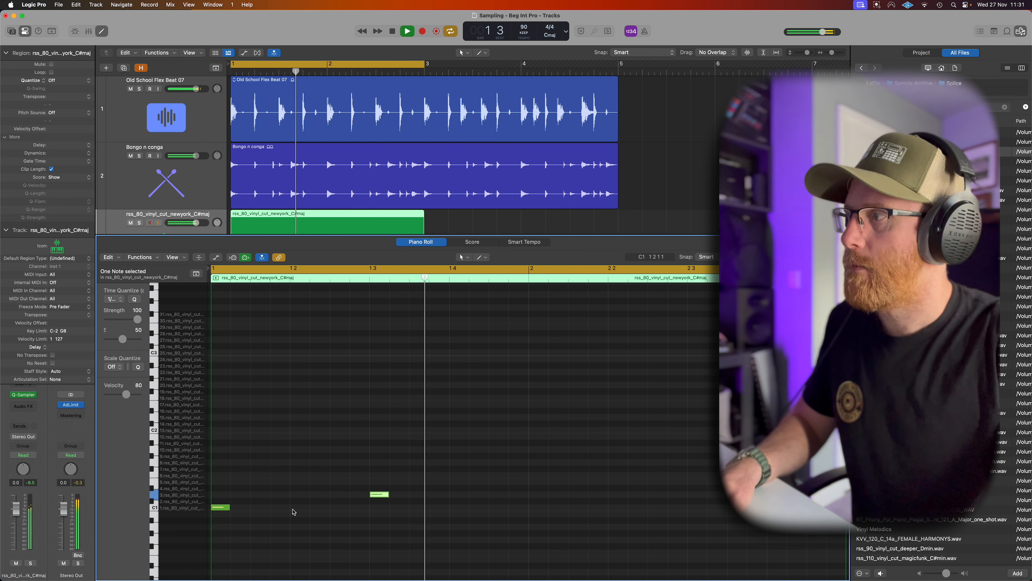
{"action": "key", "text": "space"}
{"action": "left_click_drag", "start_coordinate": [374, 497], "coordinate": [301, 496]}
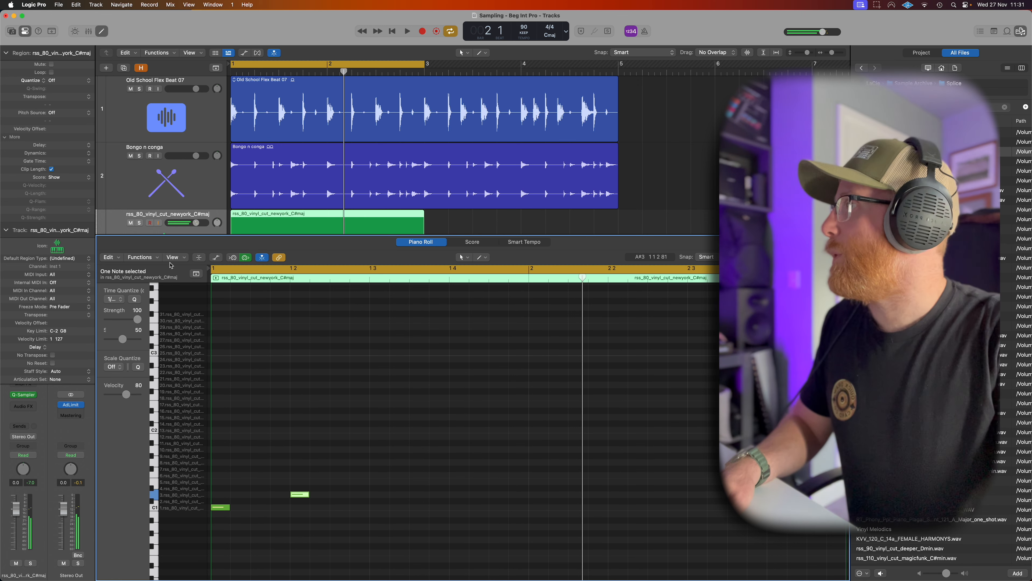
Step: Set the sampler's amp polyphony to Mono in Quick Sampler, play the pattern and close the plug-in
{"action": "left_click", "coordinate": [25, 395]}
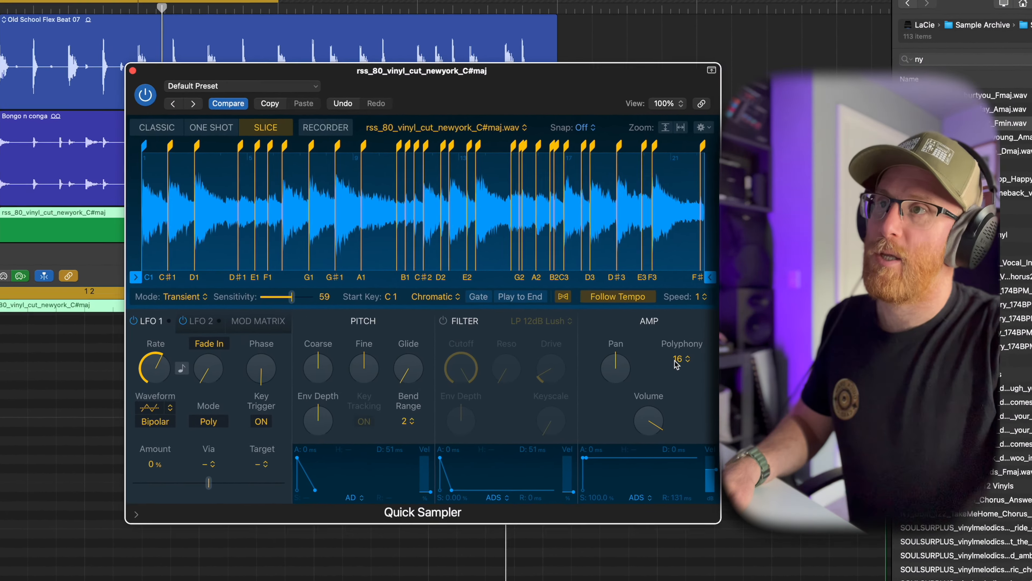
{"action": "left_click", "coordinate": [699, 350]}
{"action": "left_click", "coordinate": [683, 248]}
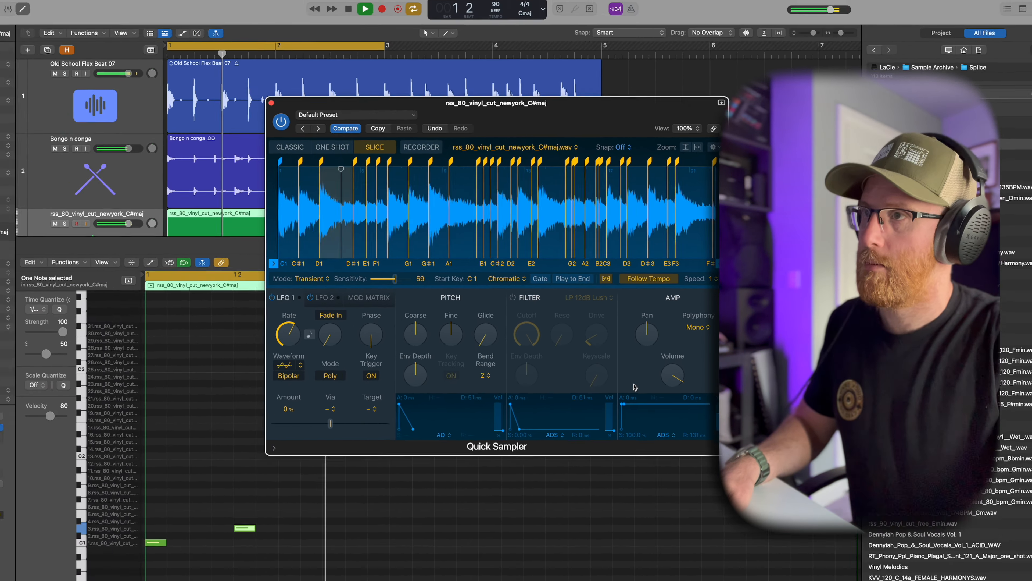
{"action": "key", "text": "space"}
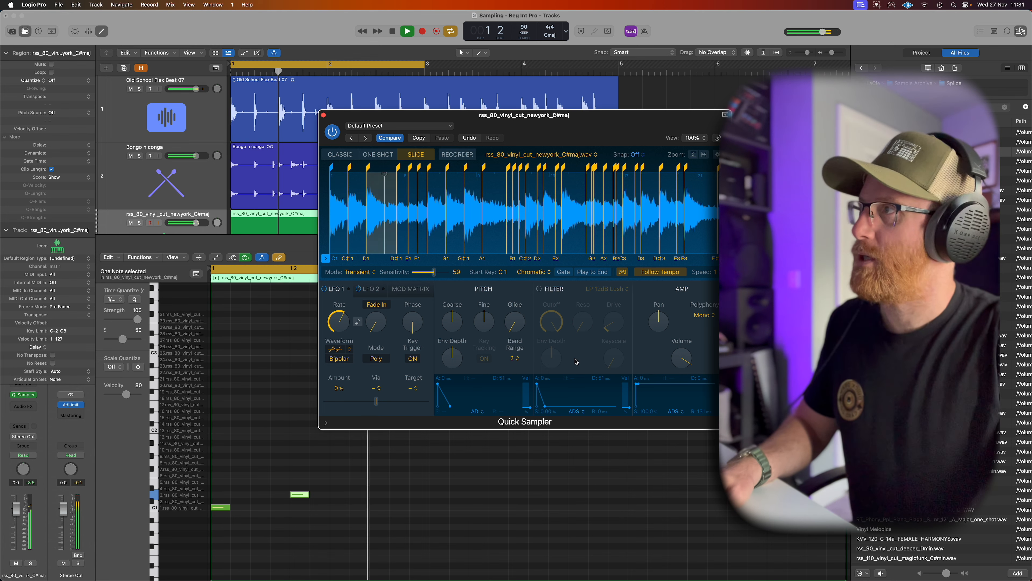
{"action": "key", "text": "space"}
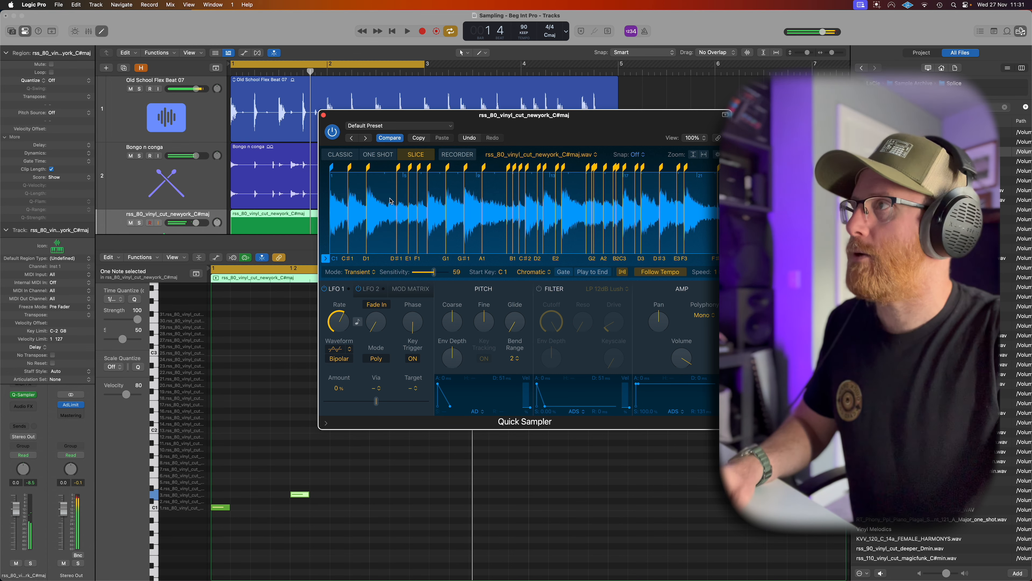
{"action": "left_click", "coordinate": [323, 116]}
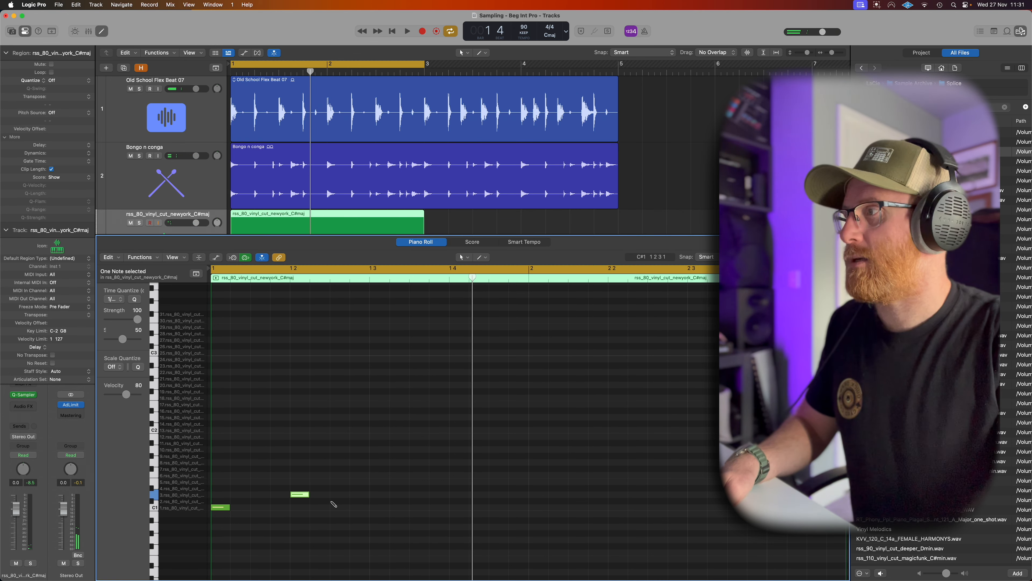
Step: Fill the rest of the two-bar pattern with slice notes, from C#1 on beat 3 to F2 near the end, and play it
{"action": "key", "text": "space"}
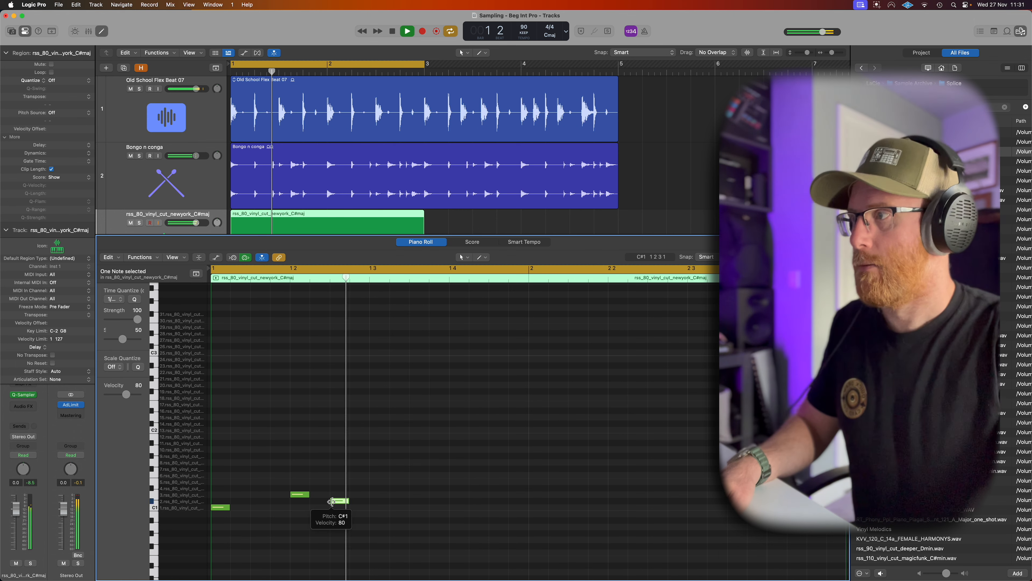
{"action": "left_click_drag", "start_coordinate": [332, 501], "coordinate": [379, 503]}
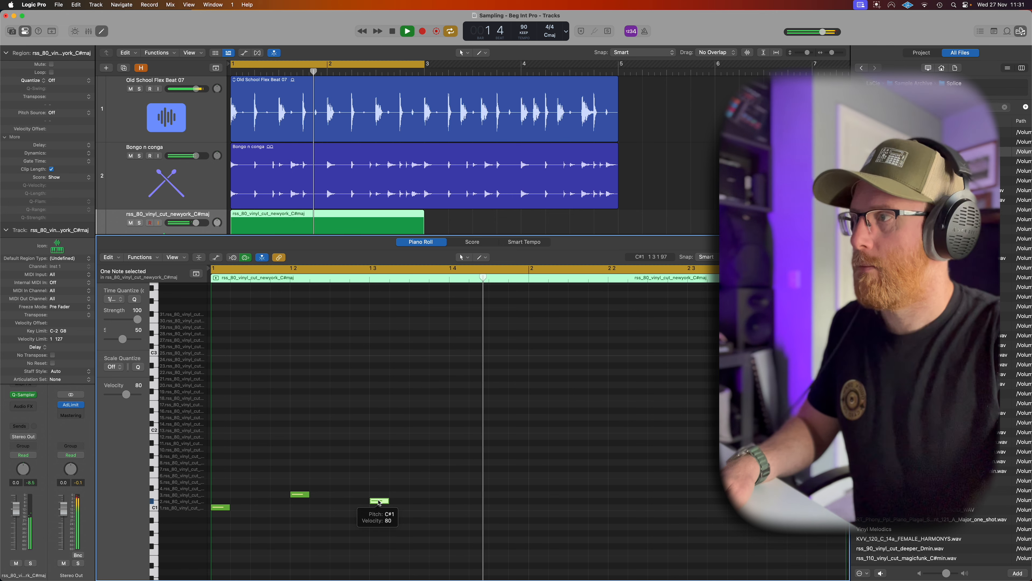
{"action": "left_click", "coordinate": [531, 469]}
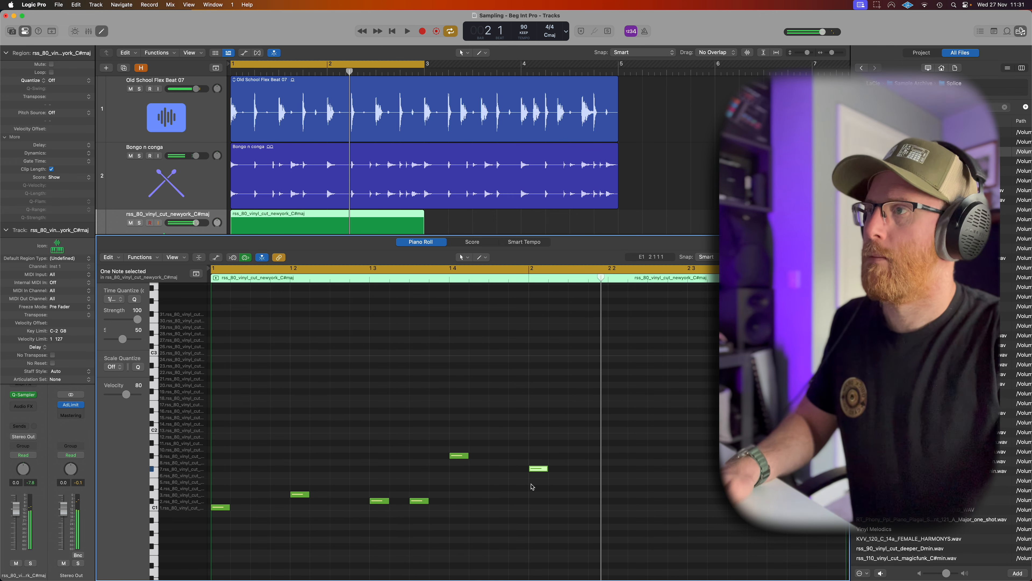
{"action": "key", "text": "space"}
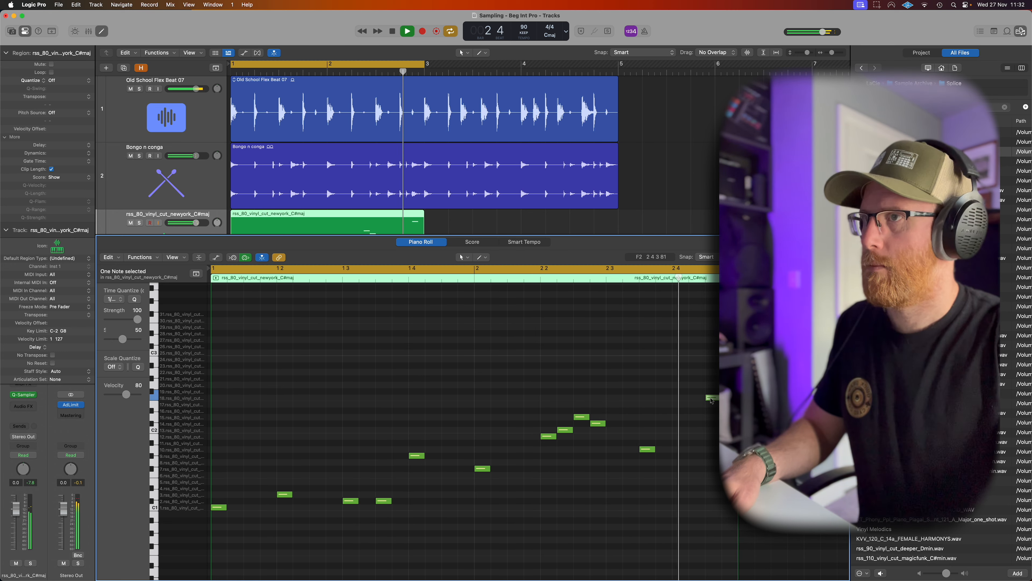
{"action": "key", "text": "space"}
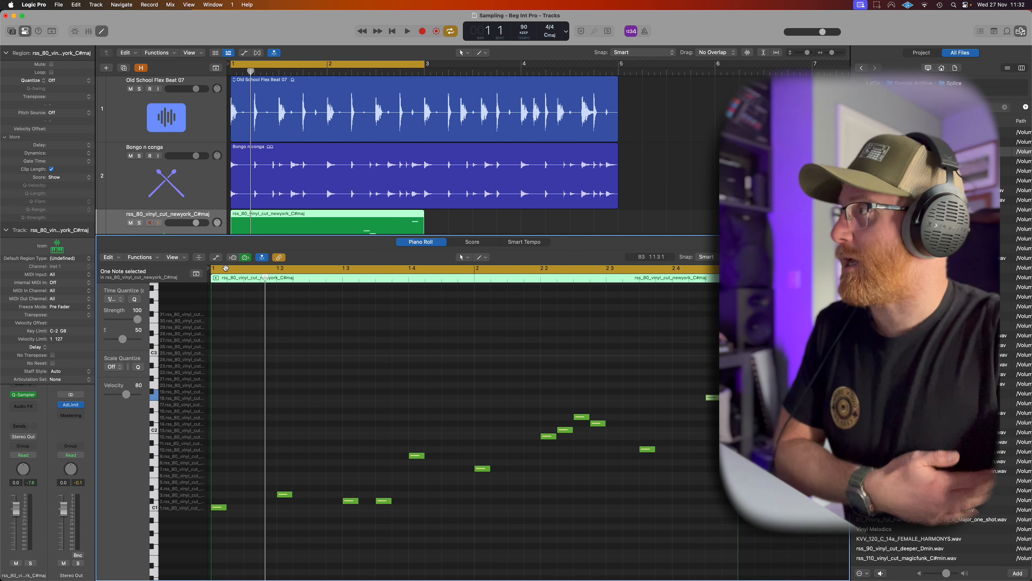
Step: Show the region's note velocities, raise the velocity of the first C1 note and play the start
{"action": "left_click", "coordinate": [216, 257]}
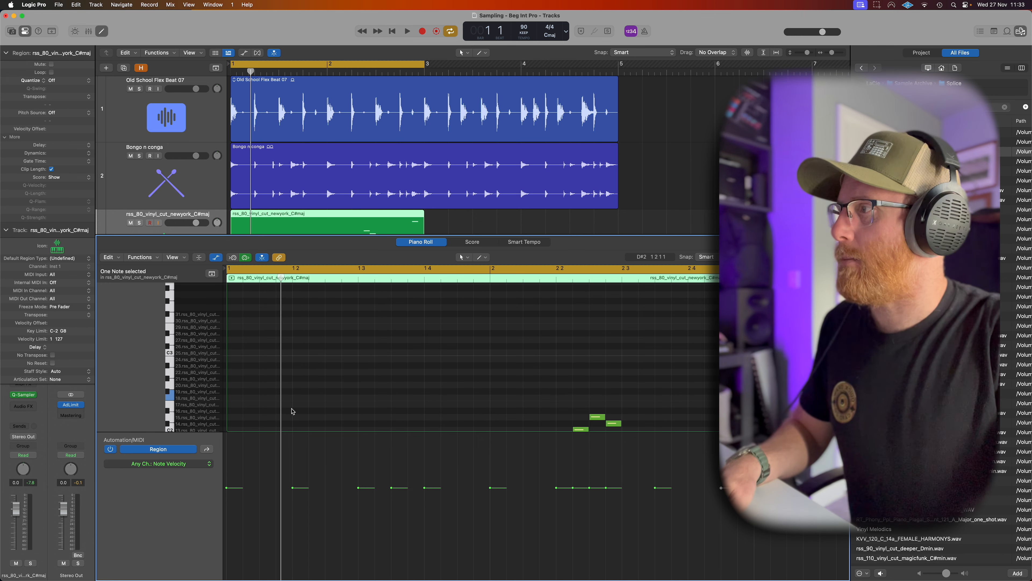
{"action": "scroll", "coordinate": [308, 394], "scroll_direction": "down", "scroll_amount": 10}
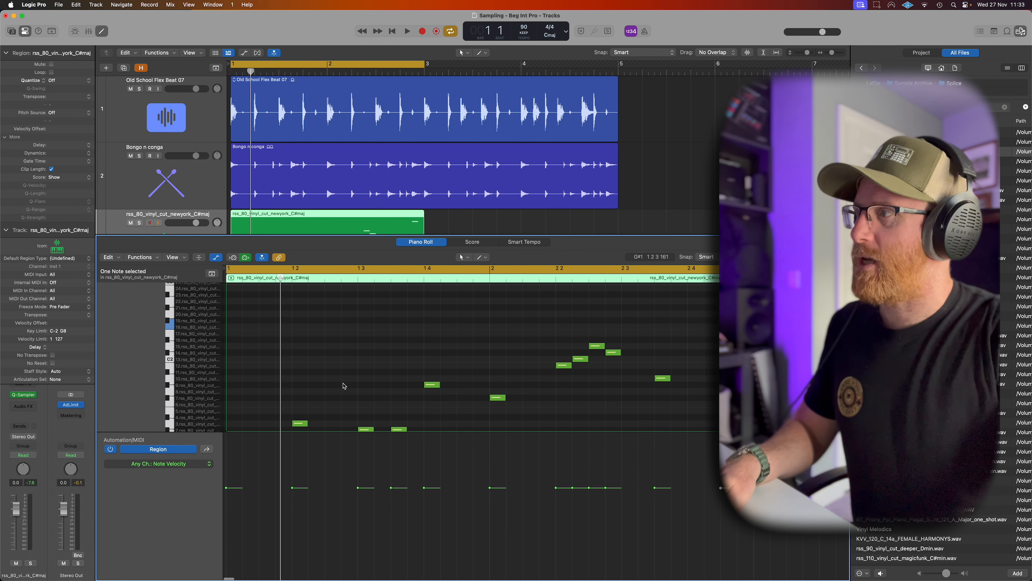
{"action": "left_click_drag", "start_coordinate": [226, 488], "coordinate": [227, 458]}
{"action": "key", "text": "space"}
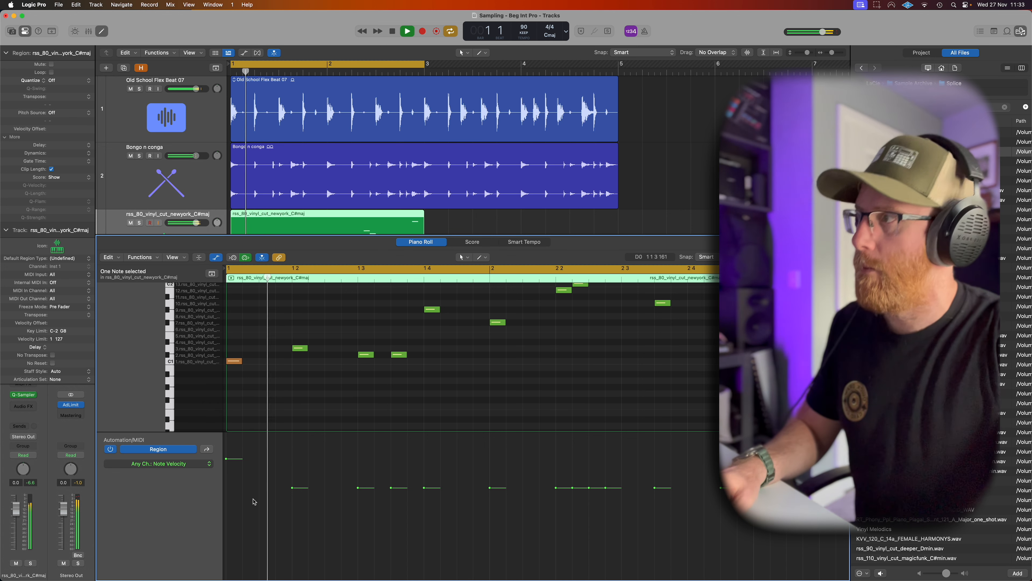
{"action": "key", "text": "space"}
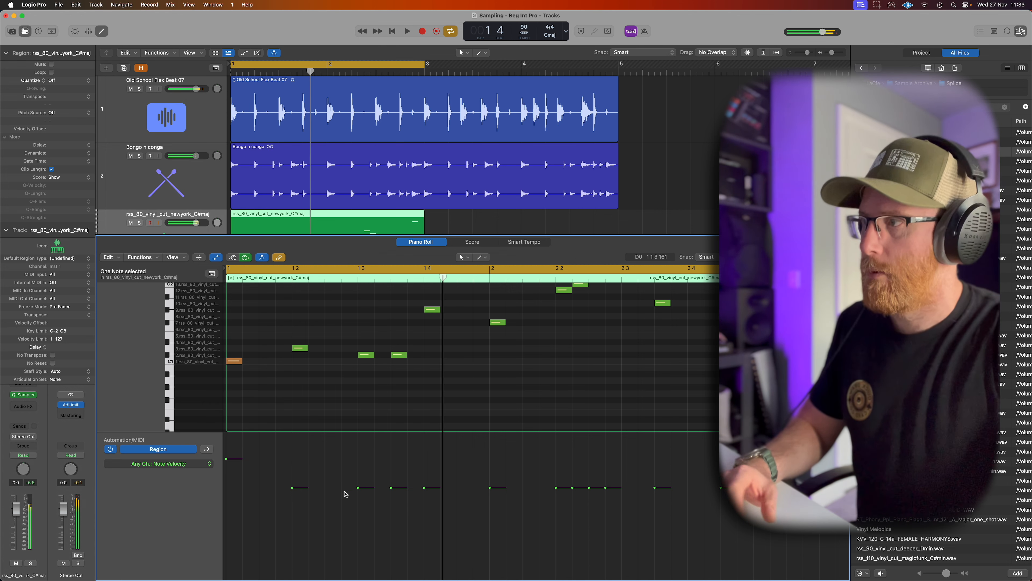
Step: Raise the velocities of the C#1 note on beat 3, the bar 2 downbeat and the three notes following beat 2.2, with C2 highest
{"action": "left_click_drag", "start_coordinate": [357, 487], "coordinate": [358, 479]}
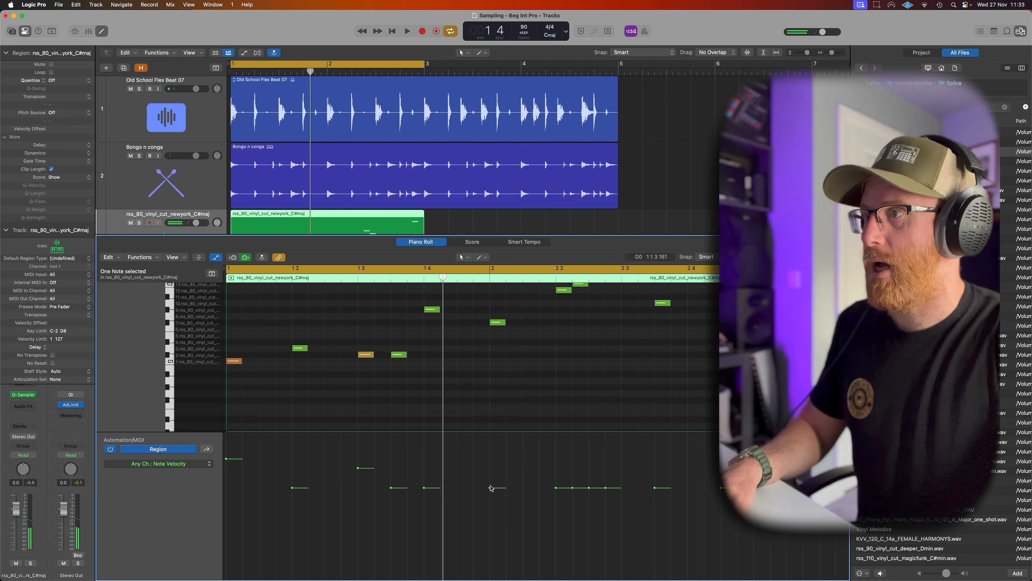
{"action": "left_click_drag", "start_coordinate": [491, 488], "coordinate": [490, 470]}
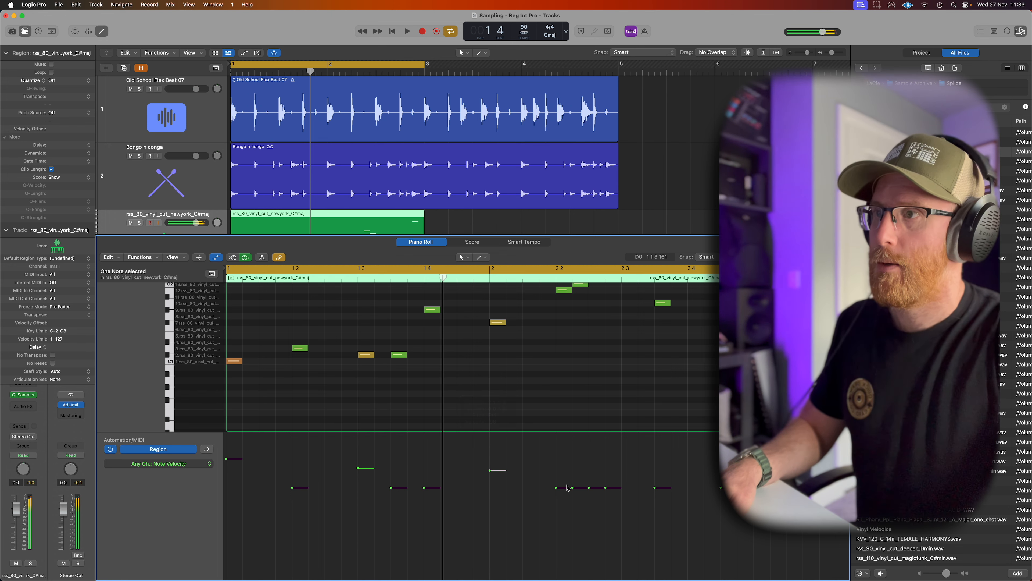
{"action": "left_click_drag", "start_coordinate": [573, 488], "coordinate": [606, 476]}
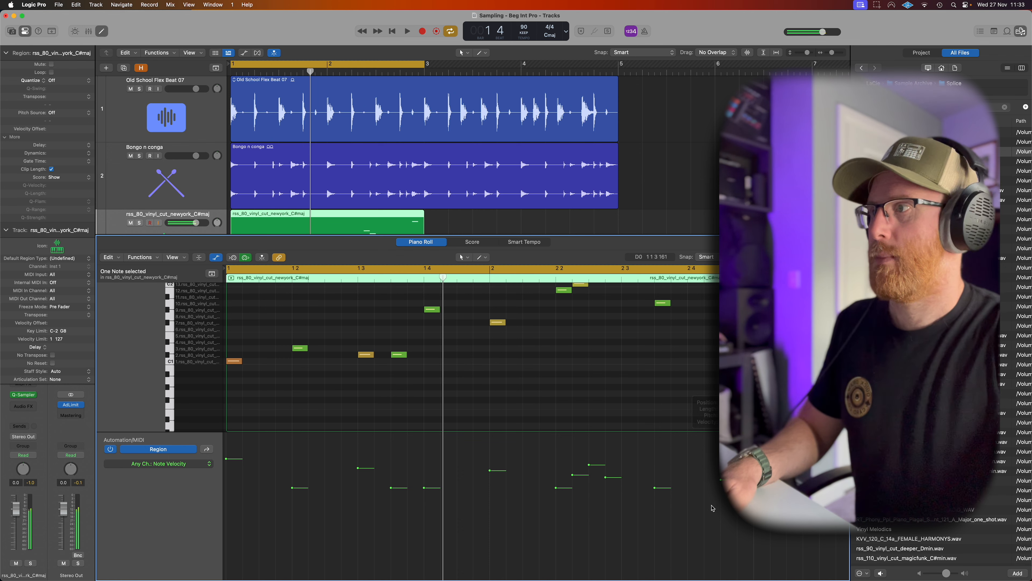
{"action": "key", "text": "space"}
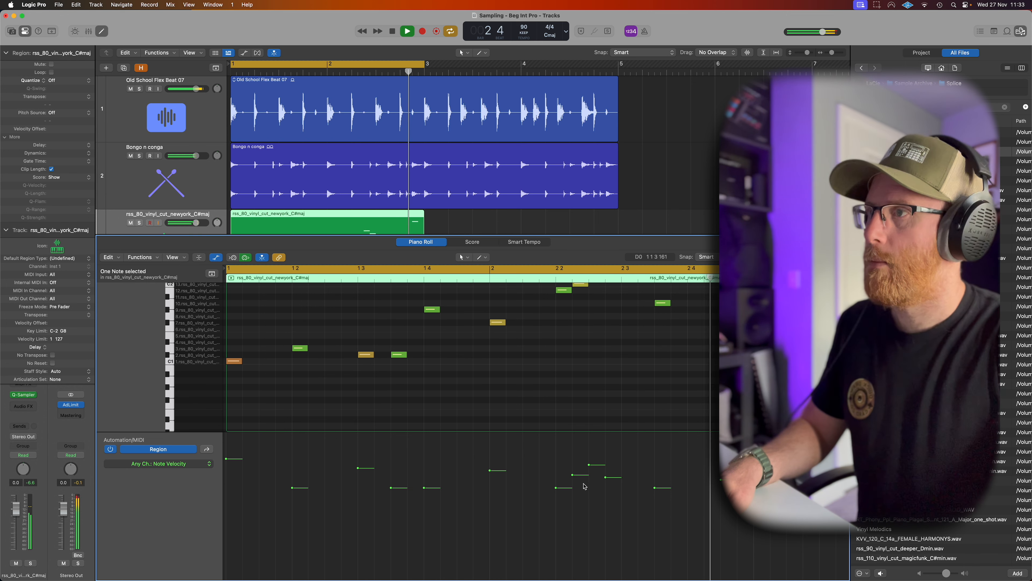
{"action": "left_click_drag", "start_coordinate": [574, 475], "coordinate": [573, 453]}
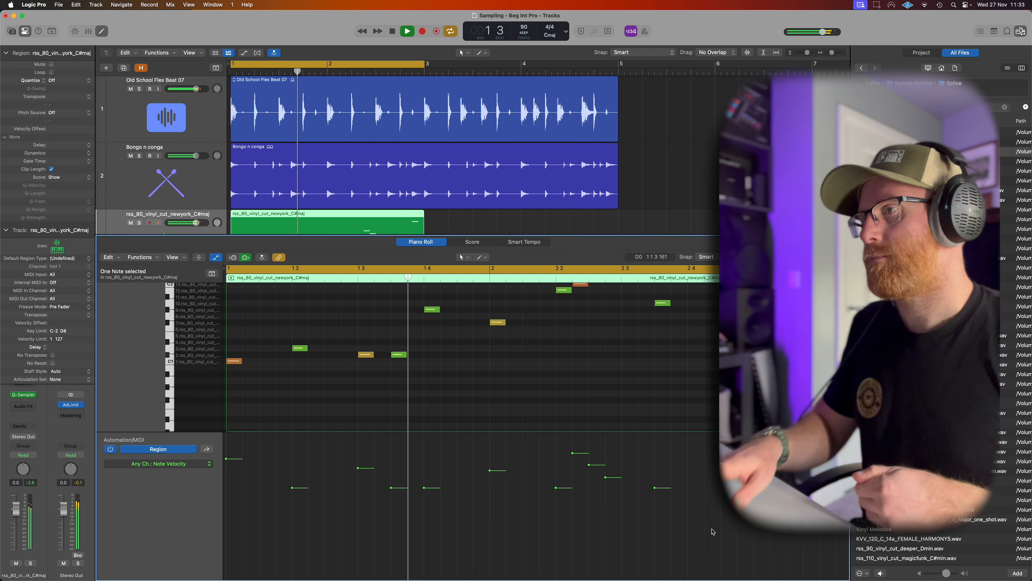
{"action": "key", "text": "space"}
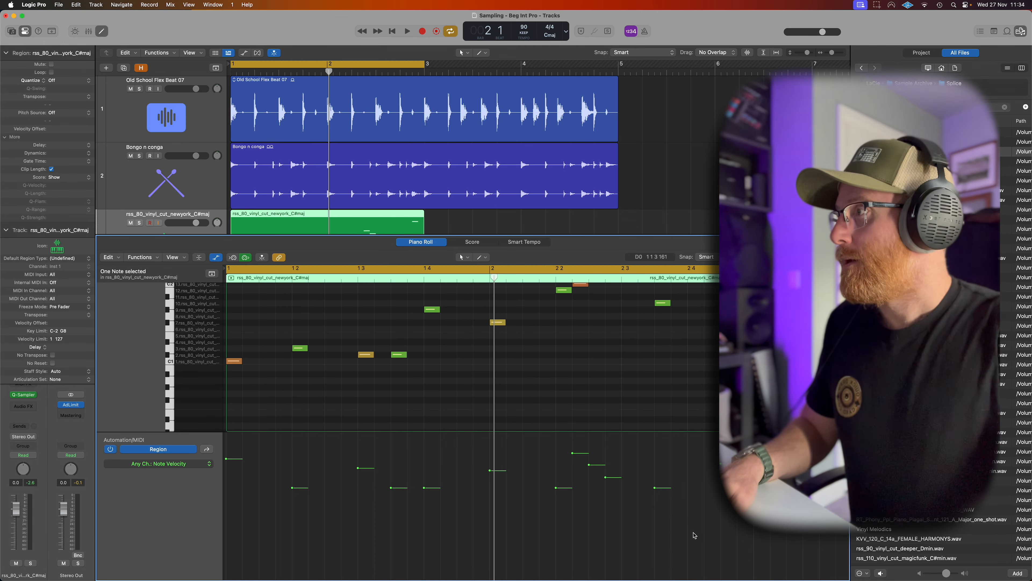
Step: Shape Quick Sampler's AHDS amp envelope with about 38 ms attack, 2876 ms hold, 1282 ms decay and 0% sustain
{"action": "left_click", "coordinate": [24, 395]}
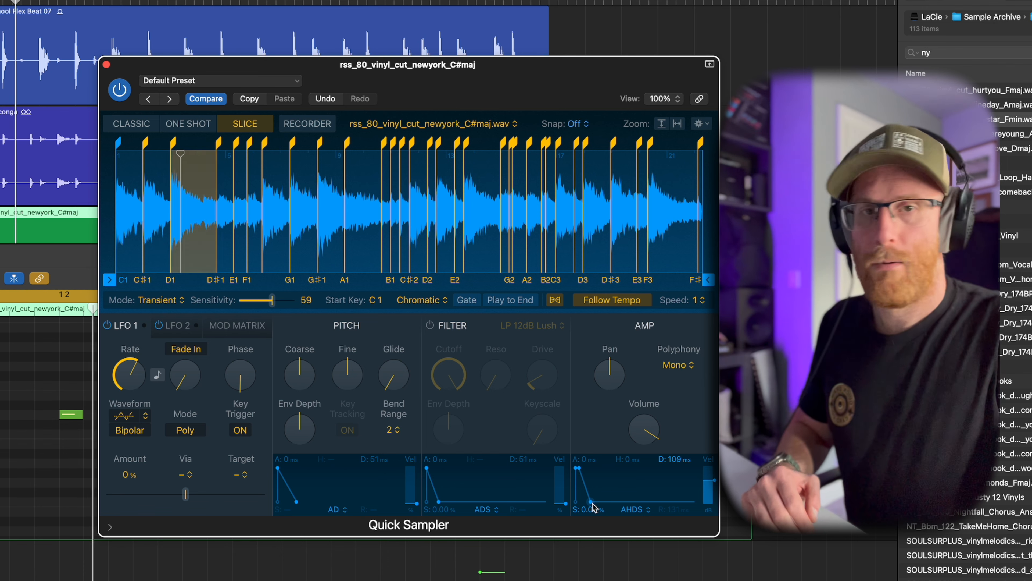
{"action": "mouse_move", "coordinate": [592, 503]}
{"action": "left_mouse_down"}
{"action": "mouse_move", "coordinate": [585, 472]}
{"action": "mouse_move", "coordinate": [610, 502]}
{"action": "left_mouse_up"}
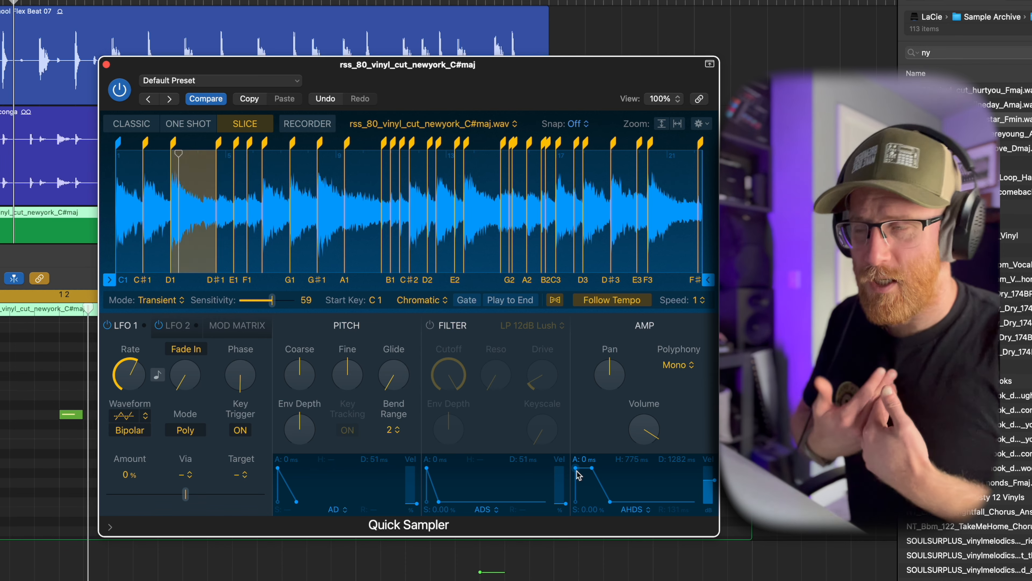
{"action": "left_click_drag", "start_coordinate": [578, 475], "coordinate": [584, 476]}
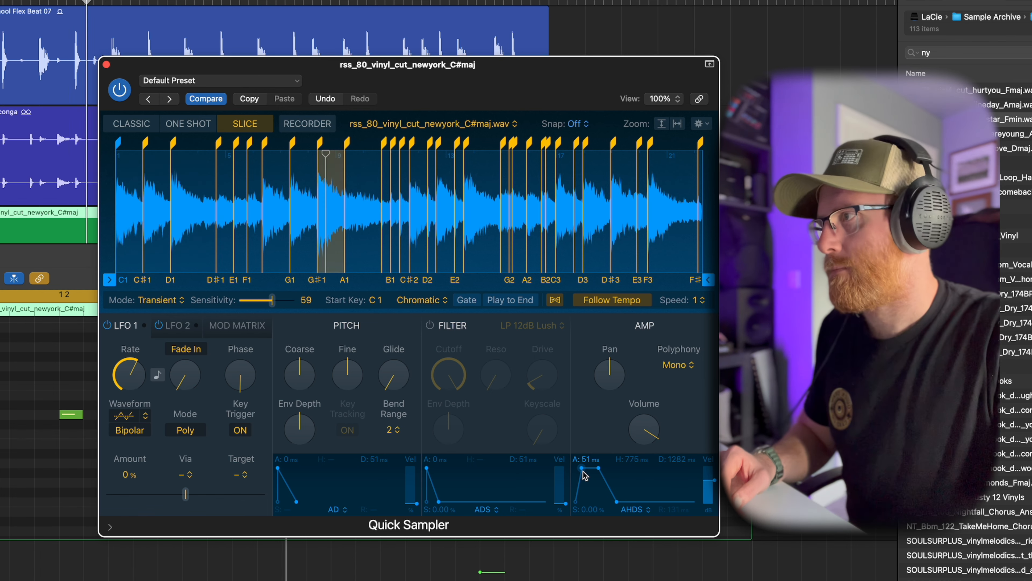
{"action": "mouse_move", "coordinate": [583, 470]}
{"action": "left_mouse_down"}
{"action": "mouse_move", "coordinate": [595, 468]}
{"action": "mouse_move", "coordinate": [580, 473]}
{"action": "left_mouse_up"}
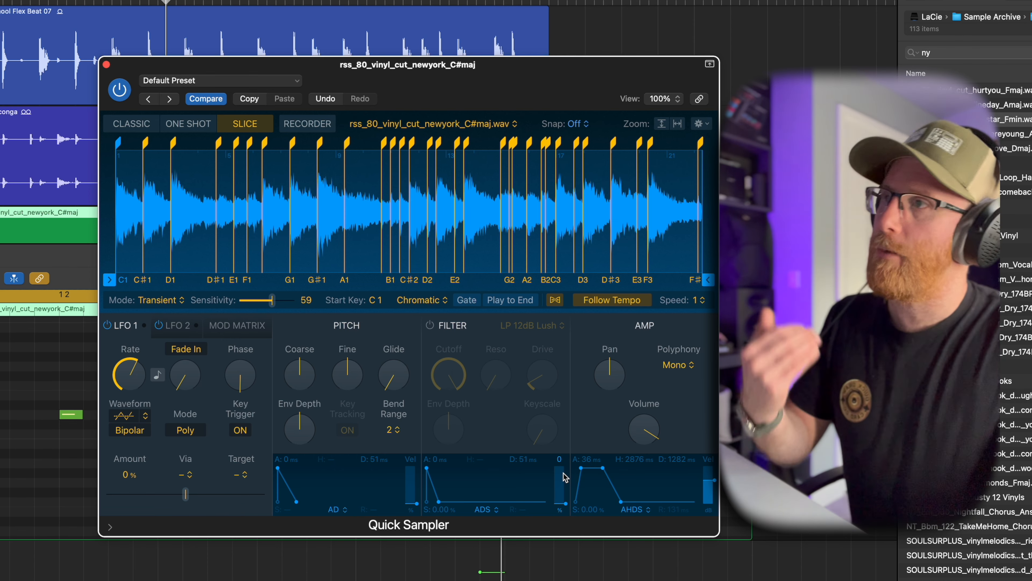
Step: Enable the LP 12dB Lush filter, lower its cutoff to just past halfway, and reset the filter envelope to 0 ms attack and 0% sustain
{"action": "left_click", "coordinate": [430, 325]}
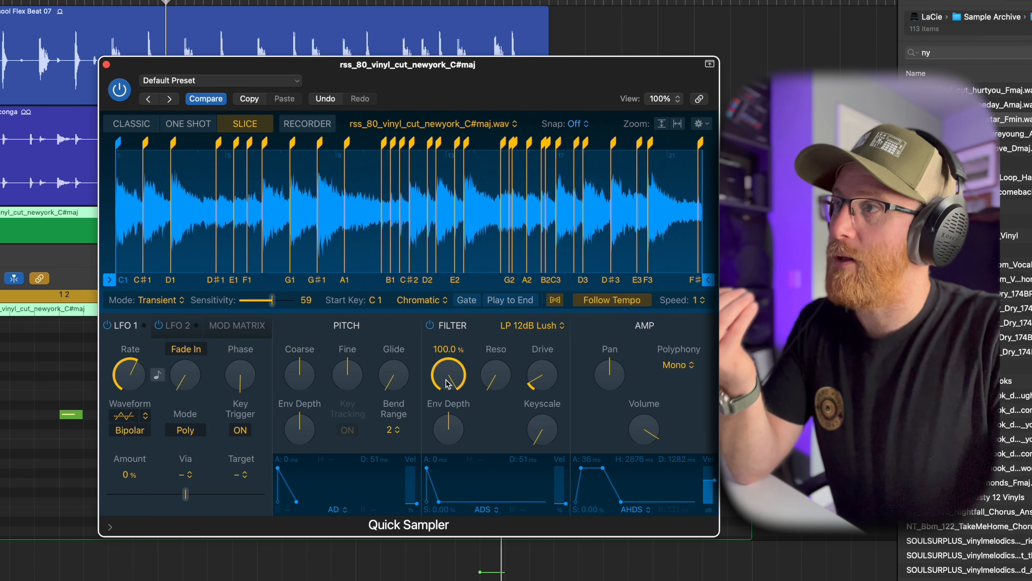
{"action": "left_click_drag", "start_coordinate": [447, 384], "coordinate": [455, 376]}
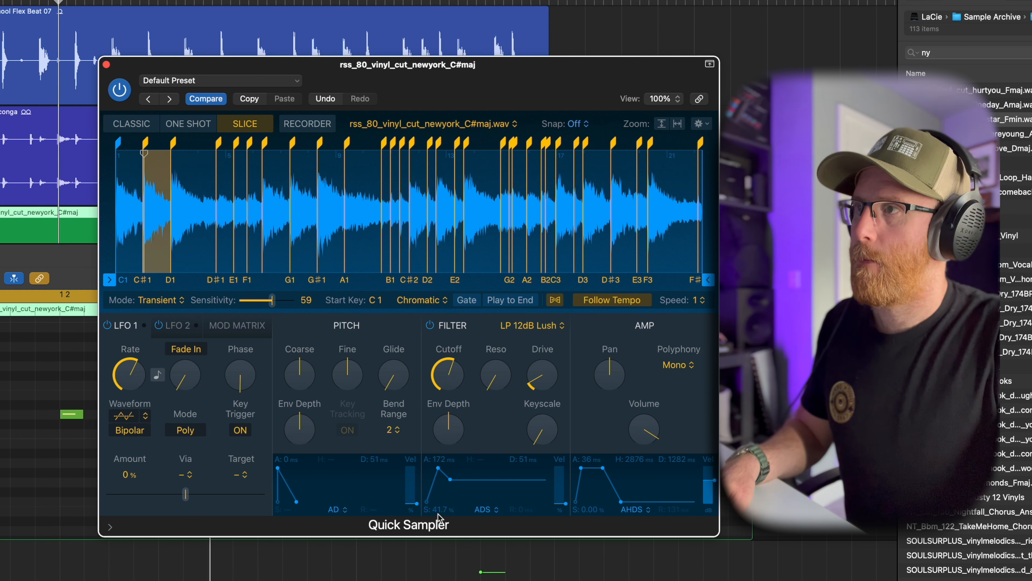
{"action": "left_click_drag", "start_coordinate": [438, 513], "coordinate": [438, 541]}
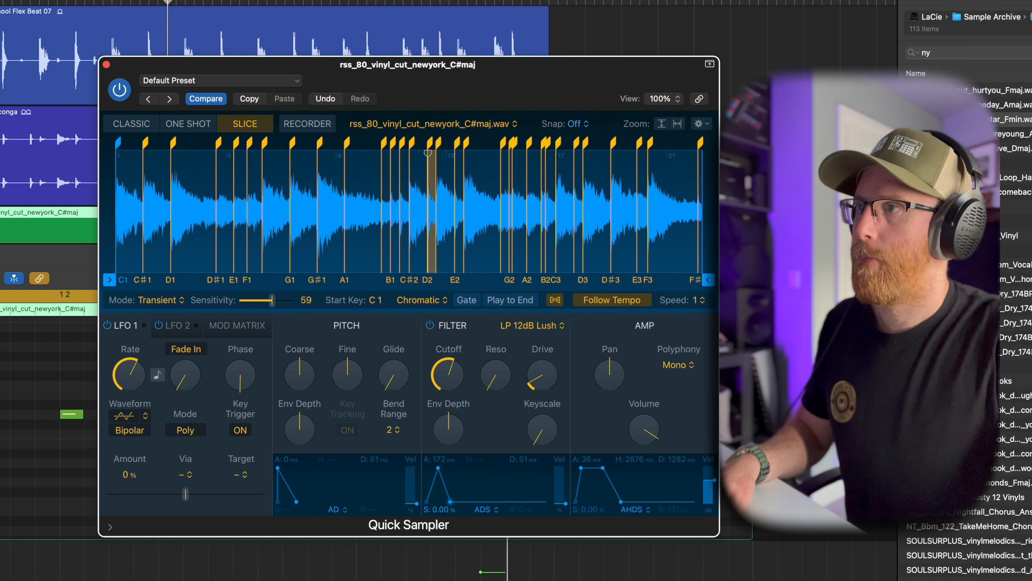
{"action": "left_click_drag", "start_coordinate": [438, 468], "coordinate": [415, 471]}
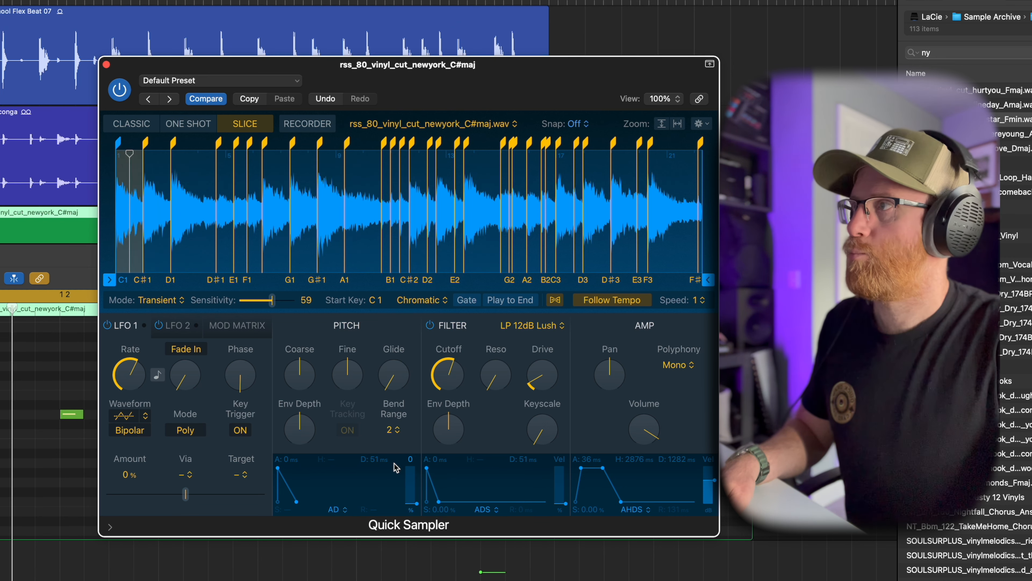
Step: Route the filter envelope to Filter Cutoff in the first mod matrix slot with an amount of about +38.1%
{"action": "left_click", "coordinate": [220, 328]}
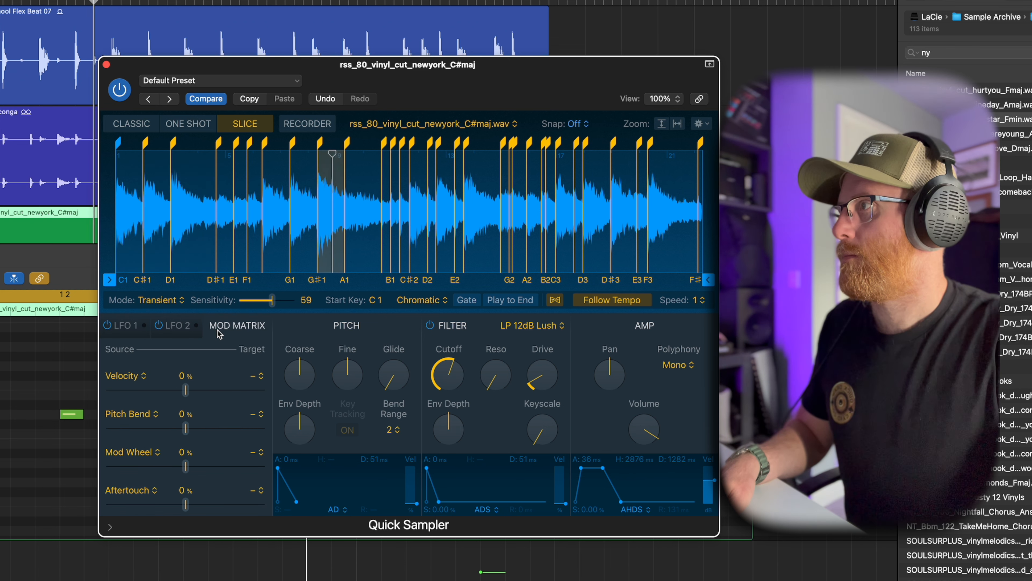
{"action": "left_click", "coordinate": [125, 376]}
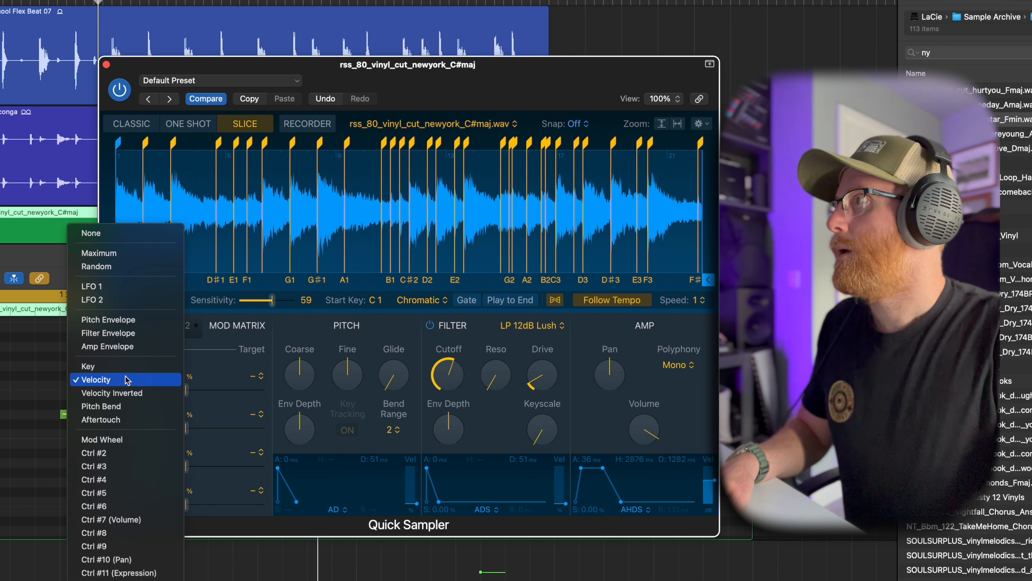
{"action": "left_click", "coordinate": [108, 333]}
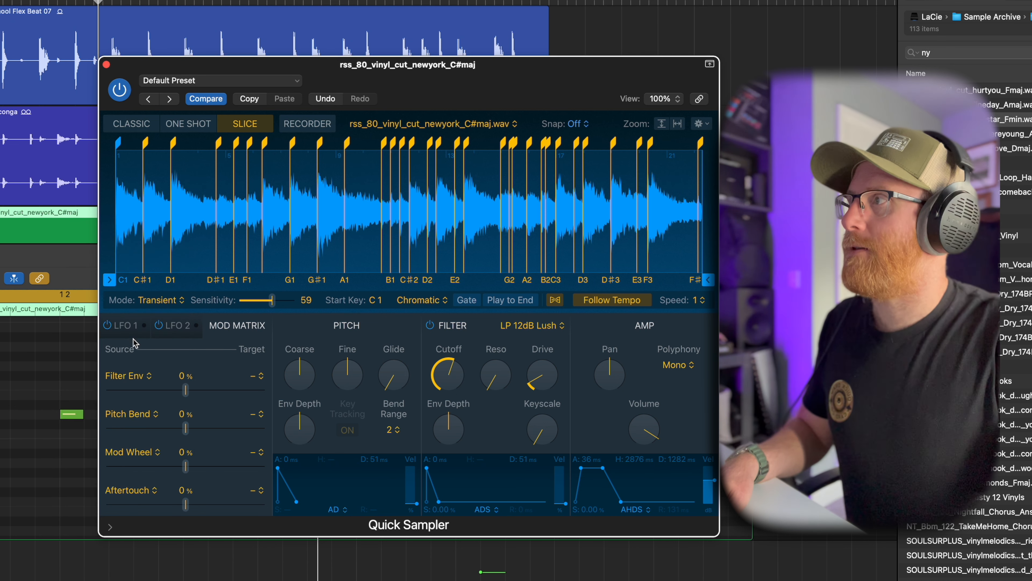
{"action": "left_click", "coordinate": [256, 376]}
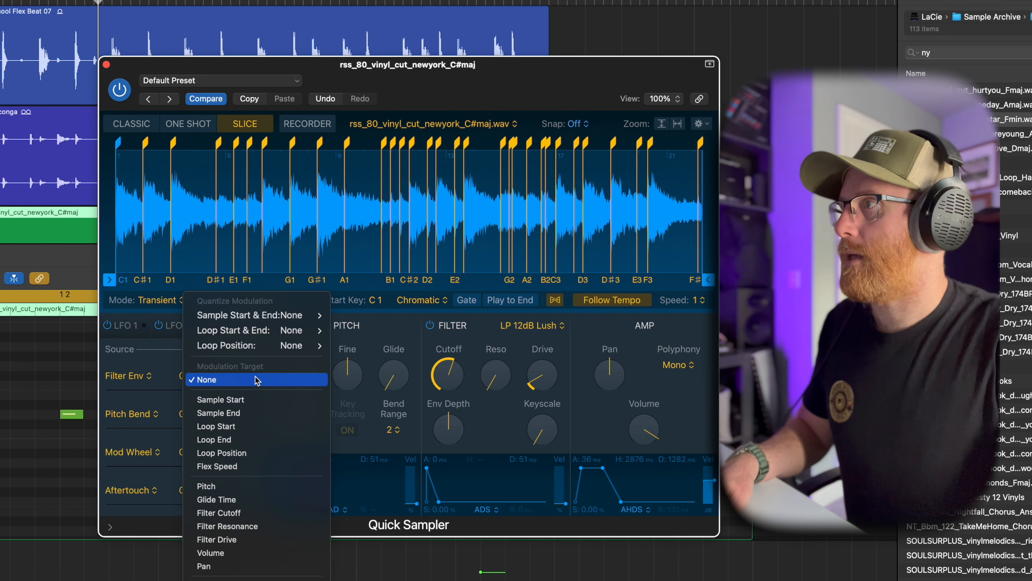
{"action": "left_click", "coordinate": [251, 513]}
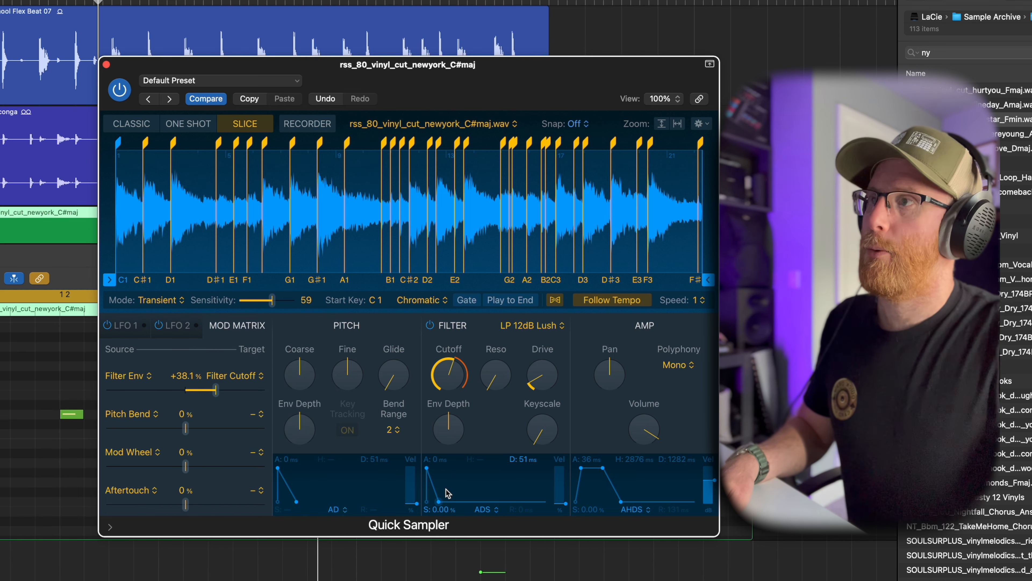
Step: Shape the filter envelope with about 9 ms attack, 1033 ms decay and 0% sustain
{"action": "left_click_drag", "start_coordinate": [427, 470], "coordinate": [463, 509]}
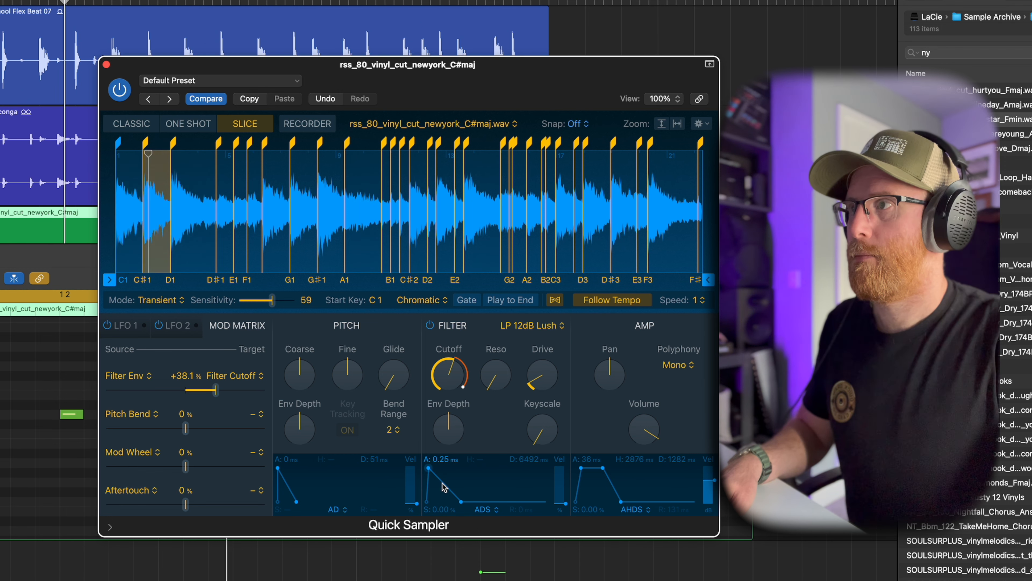
{"action": "left_click_drag", "start_coordinate": [429, 469], "coordinate": [433, 470]}
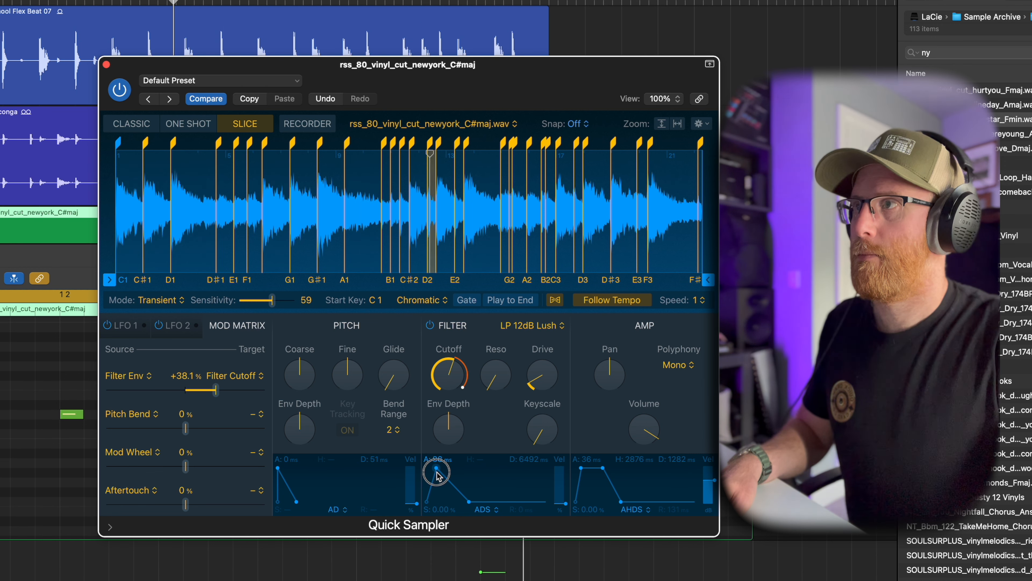
{"action": "left_click_drag", "start_coordinate": [437, 474], "coordinate": [433, 475]}
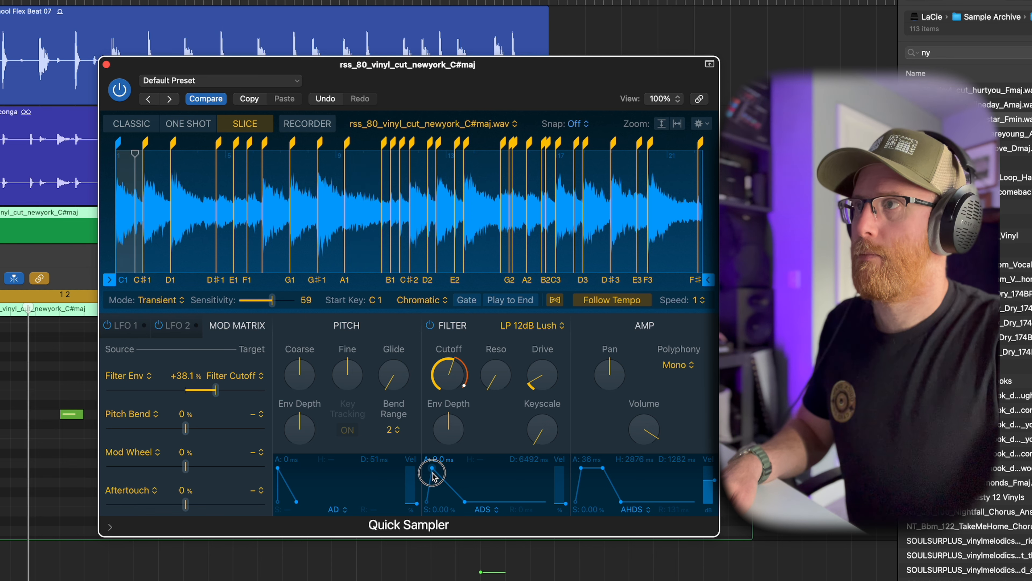
{"action": "left_click_drag", "start_coordinate": [464, 505], "coordinate": [447, 504]}
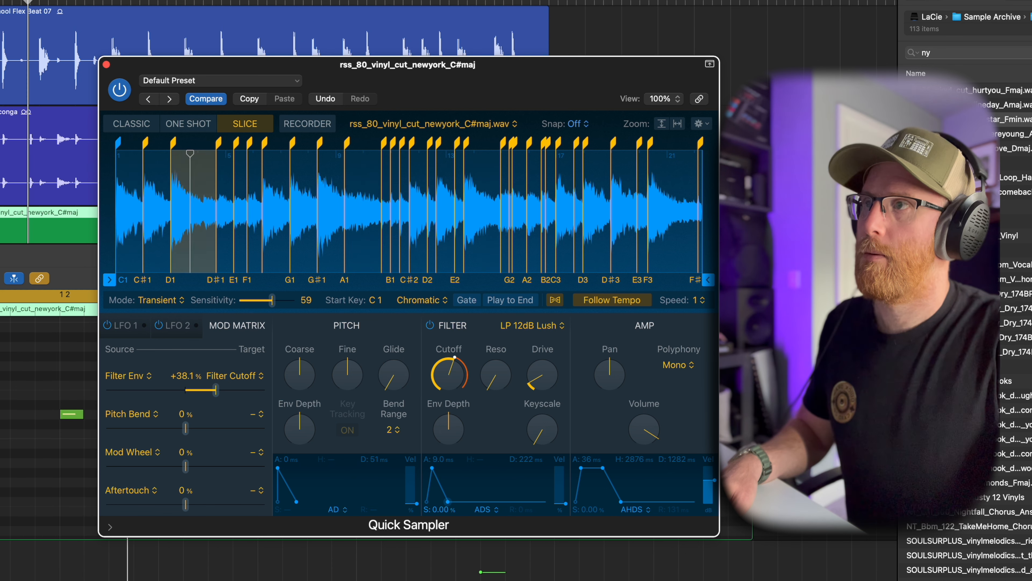
{"action": "left_click_drag", "start_coordinate": [447, 503], "coordinate": [454, 503]}
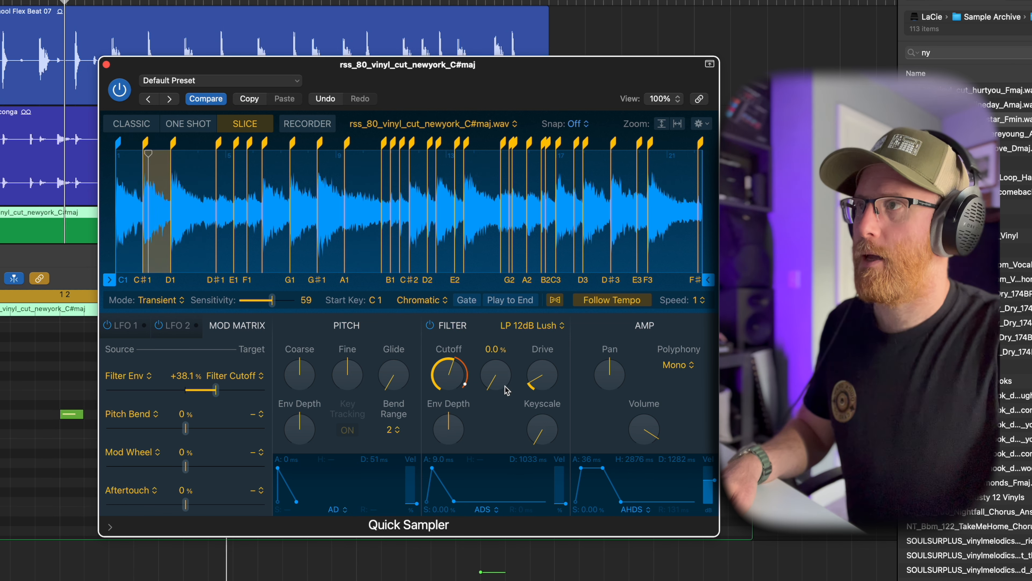
Step: Raise the filter cutoff and reset the filter's envelope depth to its default
{"action": "mouse_move", "coordinate": [507, 390]}
{"action": "left_mouse_down"}
{"action": "mouse_move", "coordinate": [504, 315]}
{"action": "mouse_move", "coordinate": [507, 391]}
{"action": "left_mouse_up"}
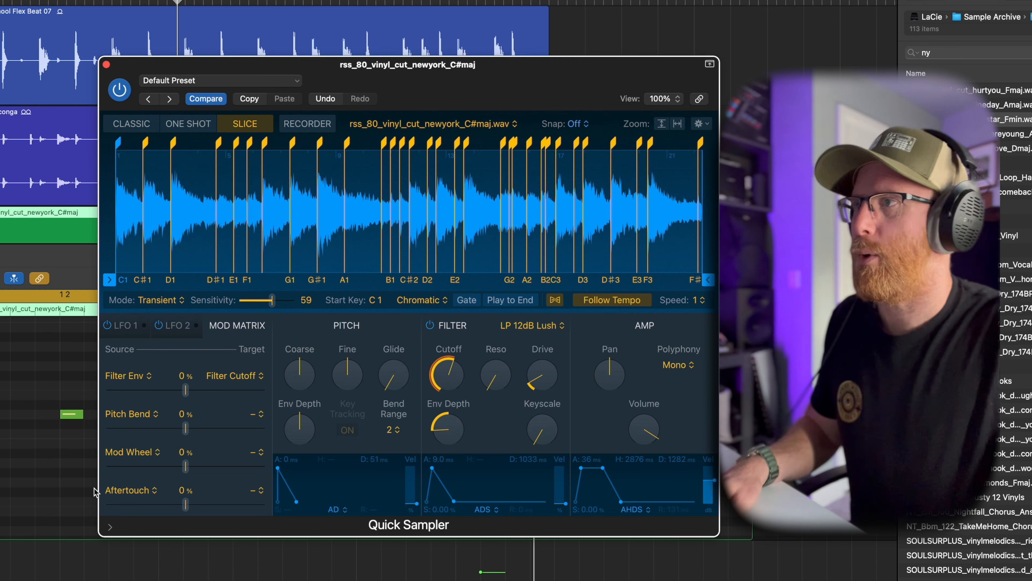
{"action": "left_click_drag", "start_coordinate": [445, 385], "coordinate": [469, 280]}
{"action": "left_click", "coordinate": [453, 430], "text": "alt"}
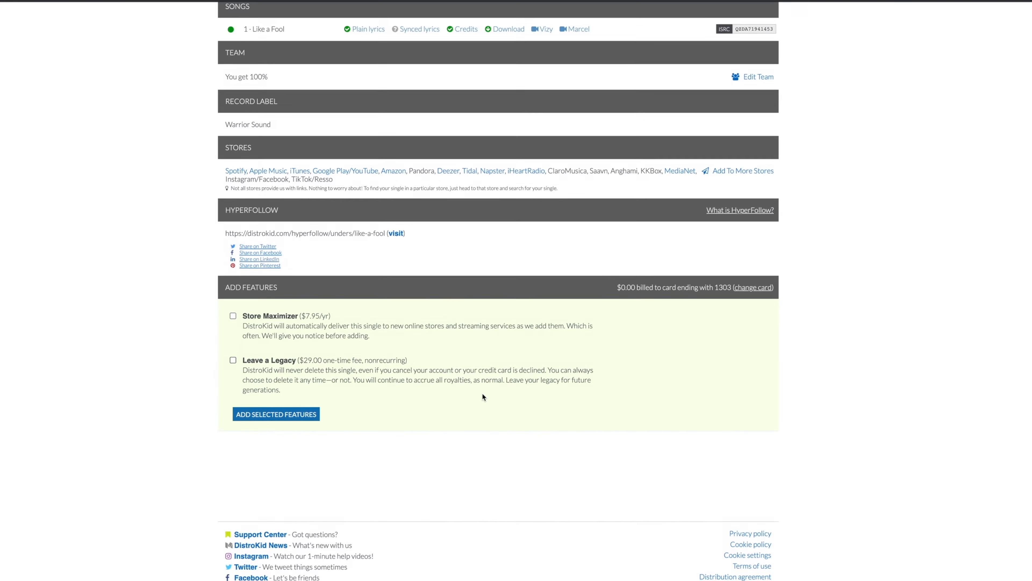
{"action": "scroll", "coordinate": [482, 392], "scroll_direction": "up", "scroll_amount": 4}
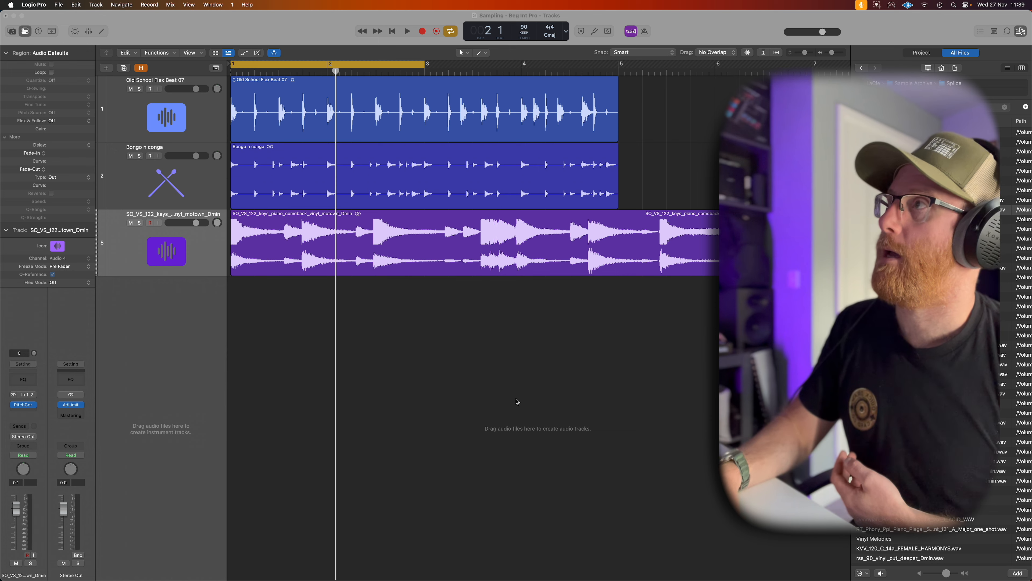
Step: Shorten the cycle to the first piano note, play it through Pitch Correction to identify its pitch, and close the plug-in
{"action": "left_click", "coordinate": [728, 26]}
{"action": "key", "text": "space"}
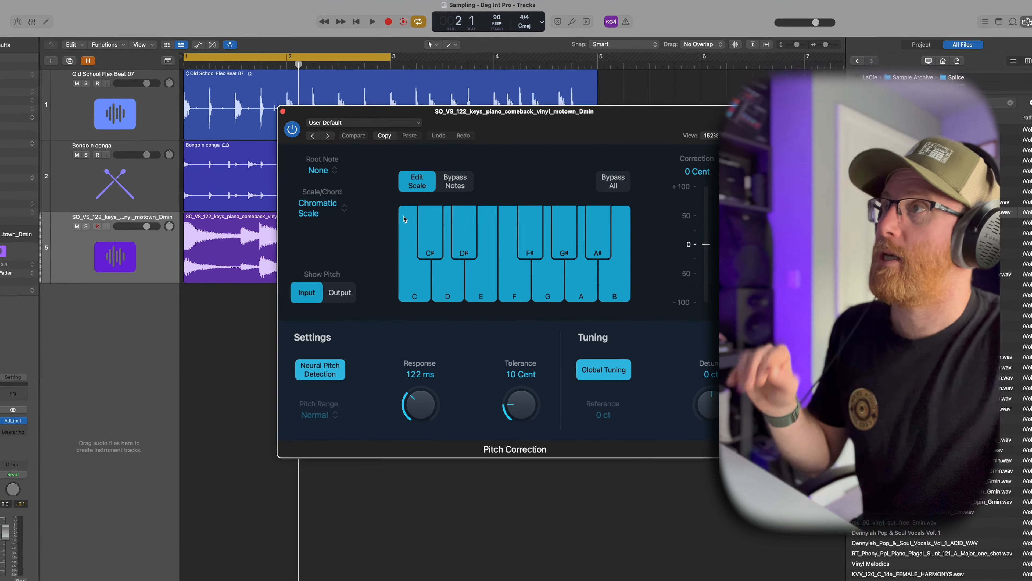
{"action": "key", "text": "space"}
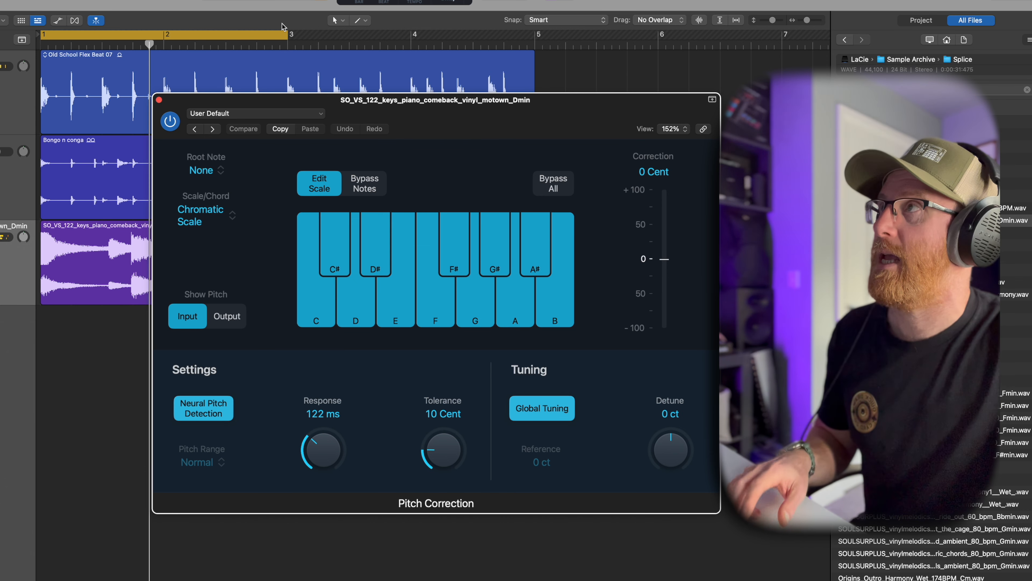
{"action": "left_click_drag", "start_coordinate": [287, 34], "coordinate": [109, 61]}
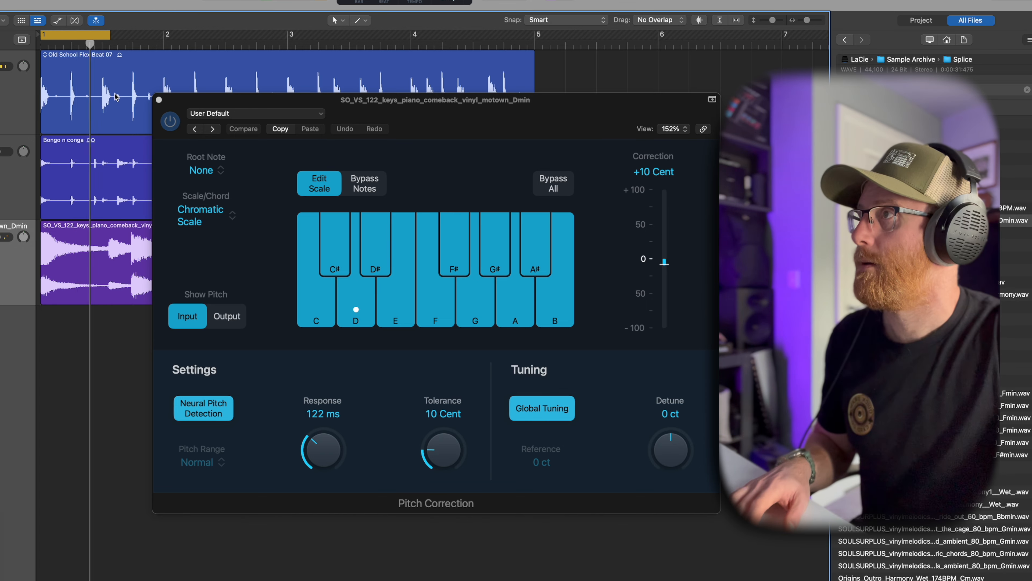
{"action": "key", "text": "space"}
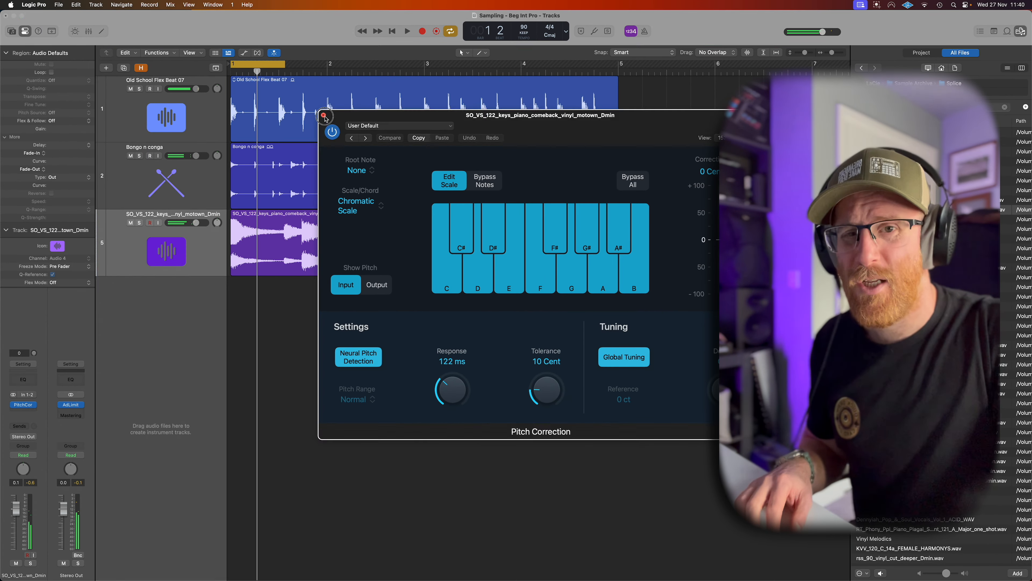
{"action": "left_click", "coordinate": [324, 116]}
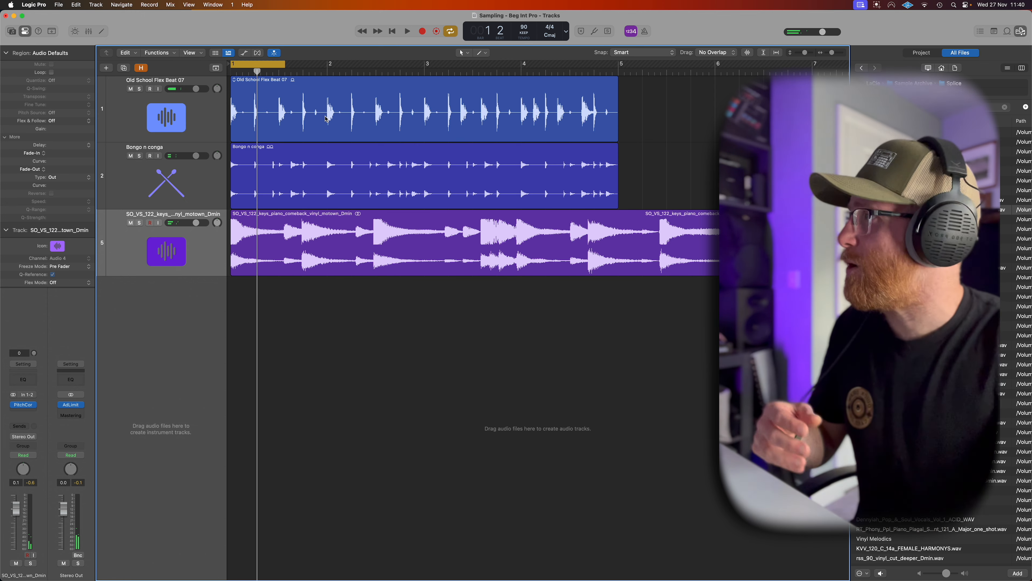
Step: Replace Pitch Correction on the piano track with Pro-Q 3, play the note, and check the low spectrum peak's pitch by placing a band on it
{"action": "left_click", "coordinate": [34, 405]}
{"action": "mouse_move", "coordinate": [79, 426]}
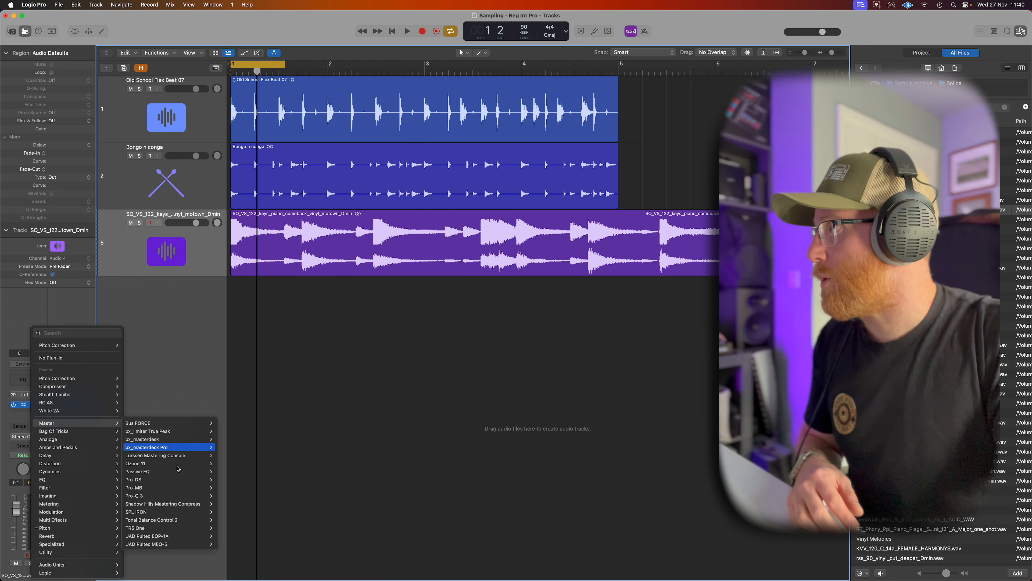
{"action": "left_click", "coordinate": [226, 495]}
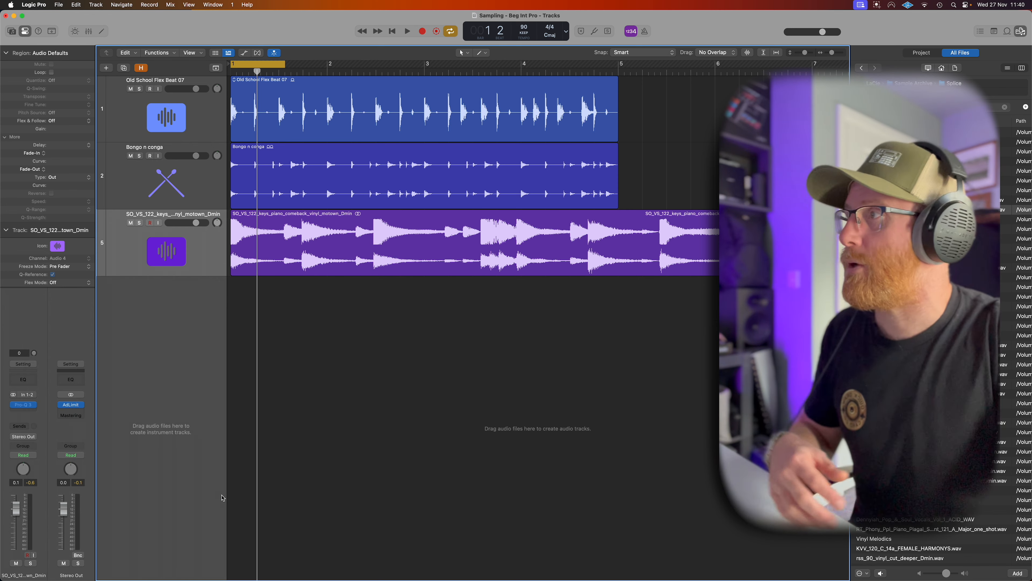
{"action": "key", "text": "space"}
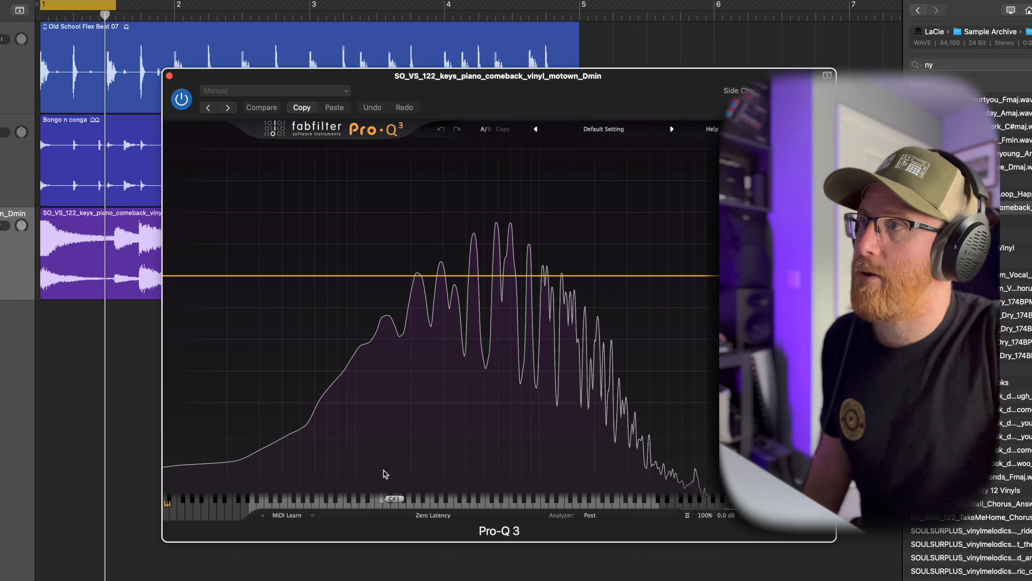
{"action": "mouse_move", "coordinate": [386, 474]}
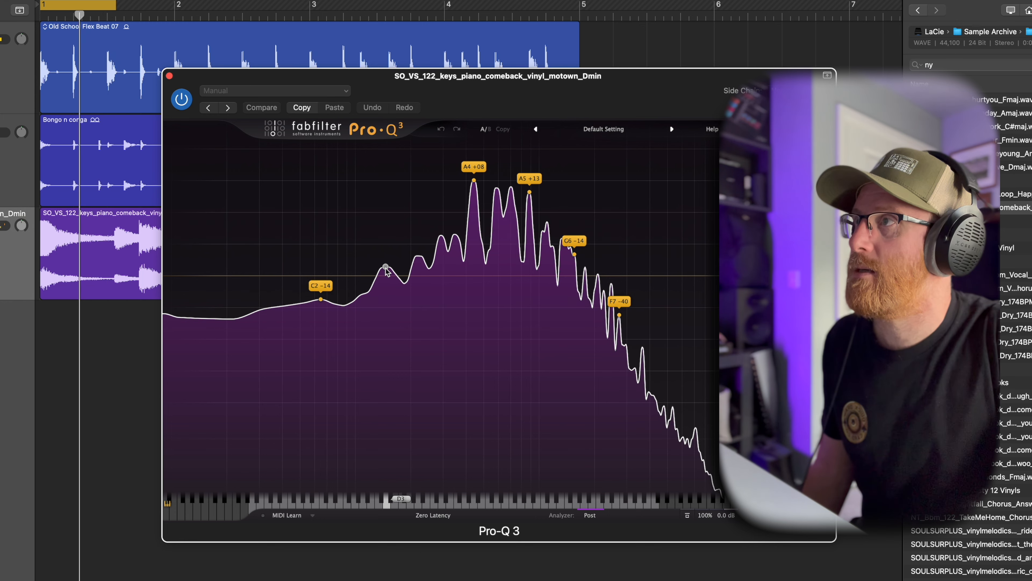
{"action": "left_click", "coordinate": [385, 267]}
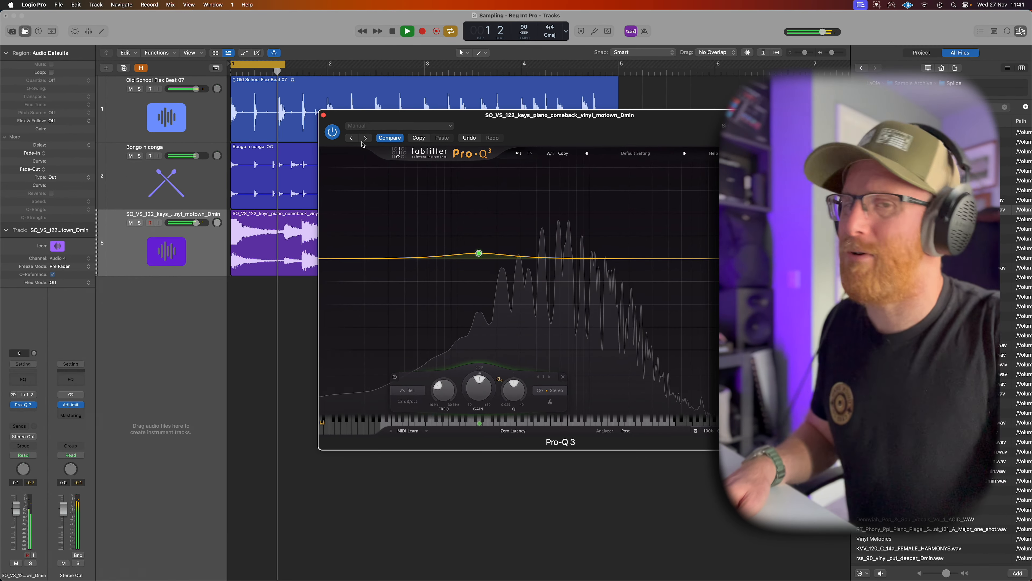
{"action": "left_click", "coordinate": [324, 115]}
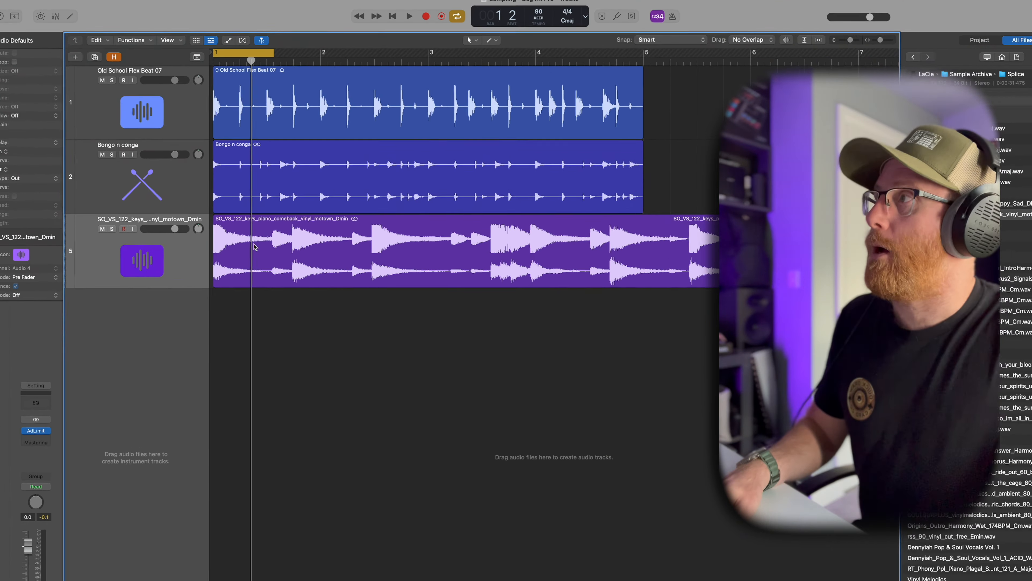
Step: Split the piano region just after its first note with the Scissors tool and delete the remainder
{"action": "key", "text": "t"}
{"action": "key", "text": "i"}
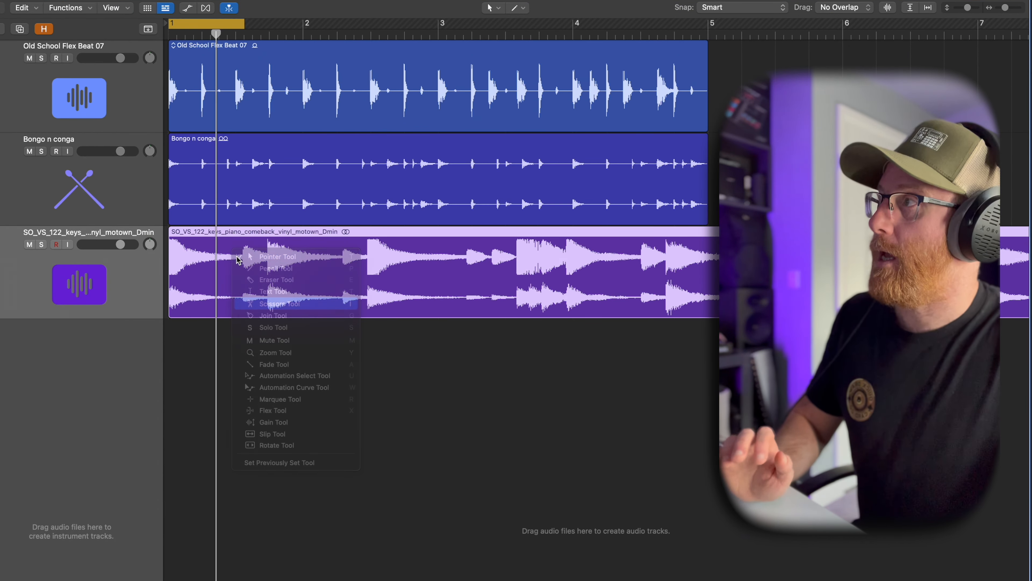
{"action": "left_click", "coordinate": [244, 259]}
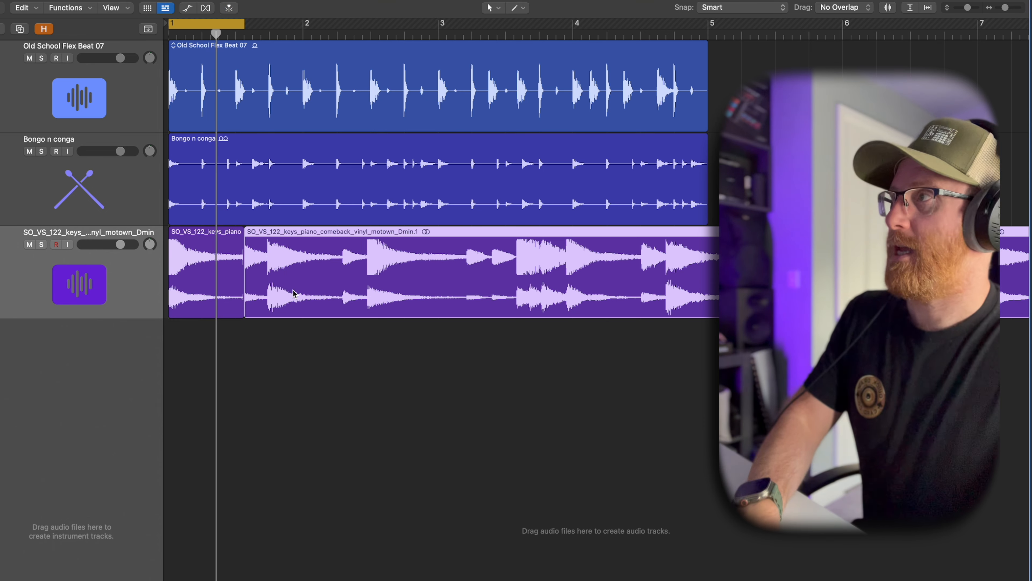
{"action": "key", "text": "Delete"}
Step: Trim the piano note region's end slightly to exclude the next note's attack, add a short fade-out, and audition it
{"action": "scroll", "coordinate": [284, 292], "scroll_direction": "up", "scroll_amount": 5}
{"action": "scroll", "coordinate": [285, 292], "scroll_direction": "left", "scroll_amount": 5}
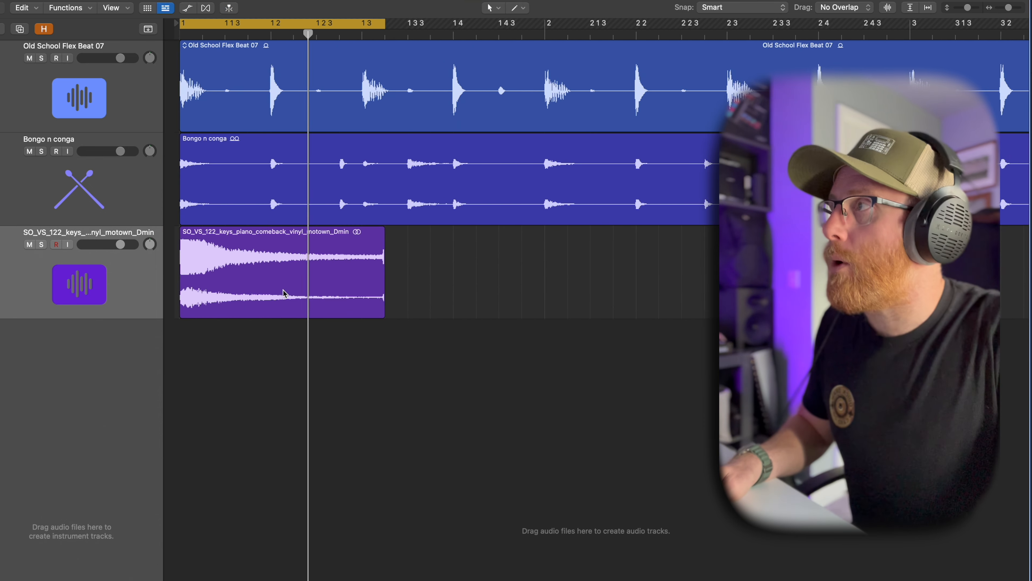
{"action": "left_click_drag", "start_coordinate": [371, 312], "coordinate": [369, 306]}
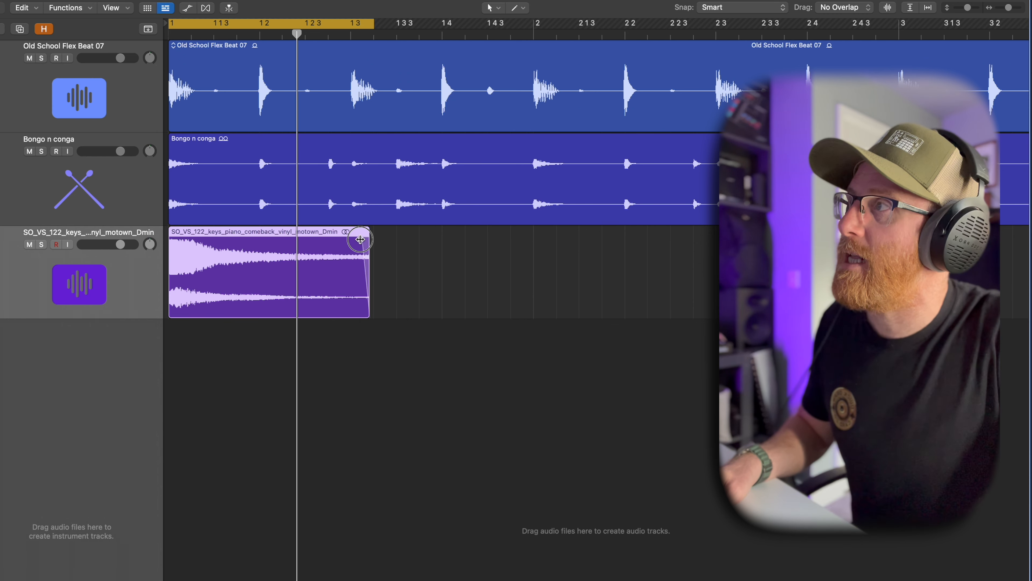
{"action": "left_click_drag", "start_coordinate": [360, 239], "coordinate": [359, 239]}
{"action": "left_click", "coordinate": [387, 242]}
{"action": "key", "text": "space"}
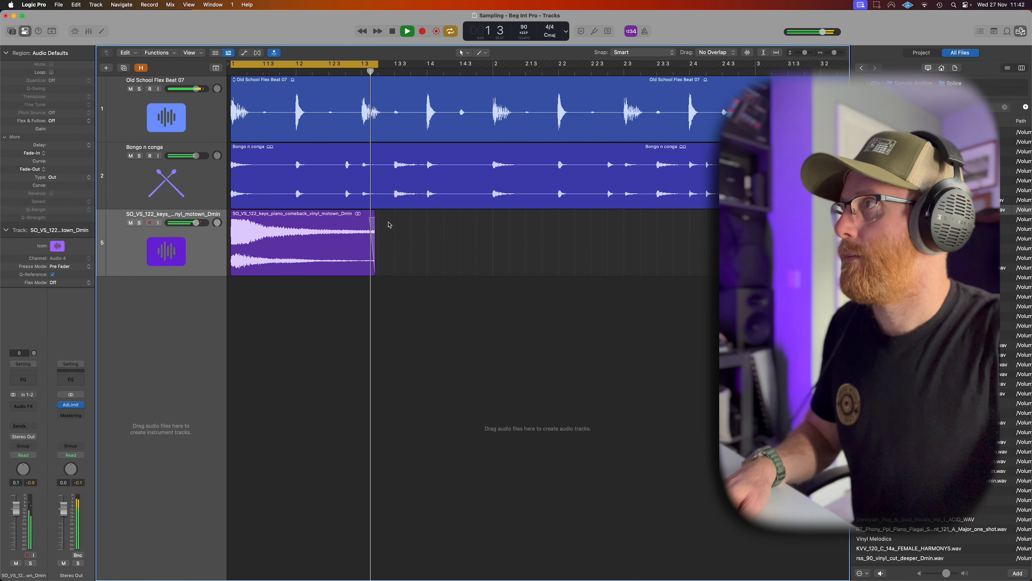
{"action": "key", "text": "space"}
Step: Bounce the trimmed piano region in place to a new track named "Piano D Note", leaving the source and using overload protection only
{"action": "right_click", "coordinate": [289, 223]}
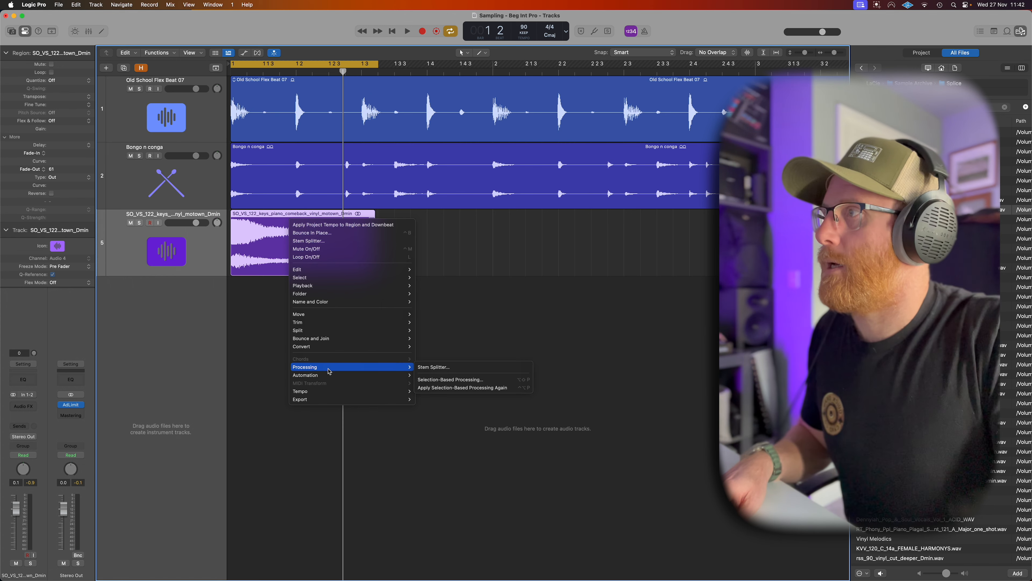
{"action": "mouse_move", "coordinate": [365, 339]}
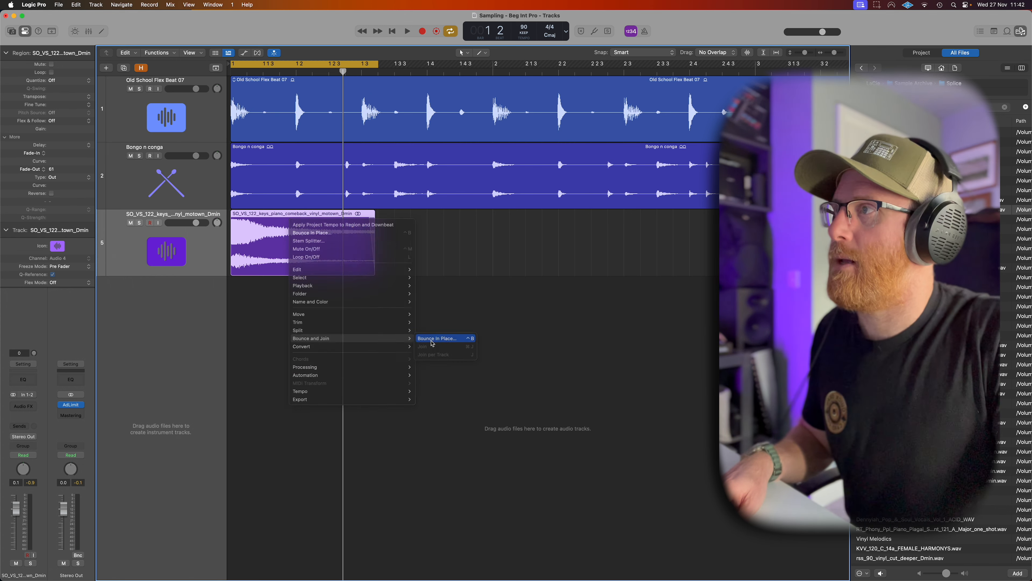
{"action": "left_click", "coordinate": [432, 341]}
{"action": "type", "text": "Pi"}
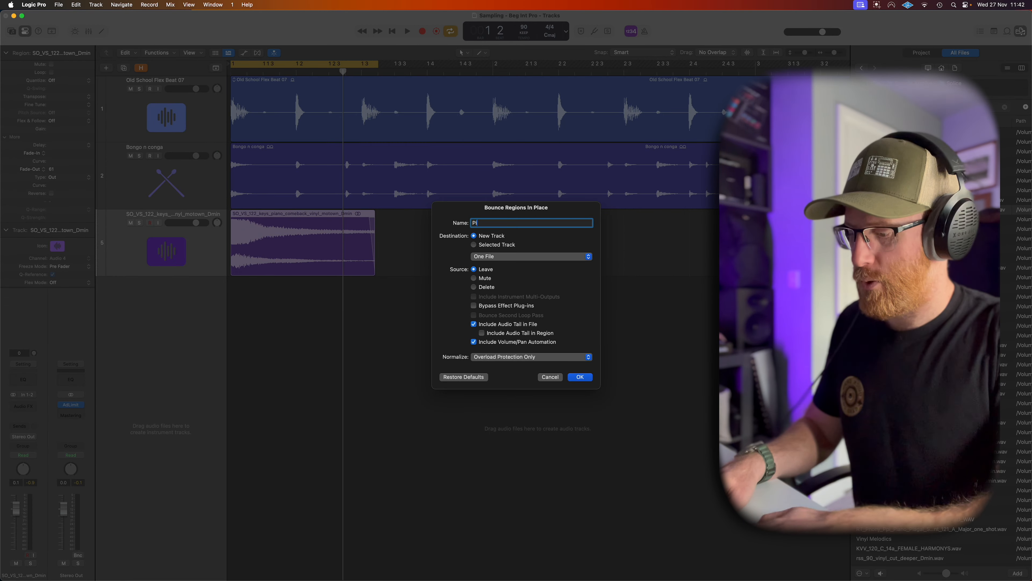
{"action": "type", "text": "ano D "}
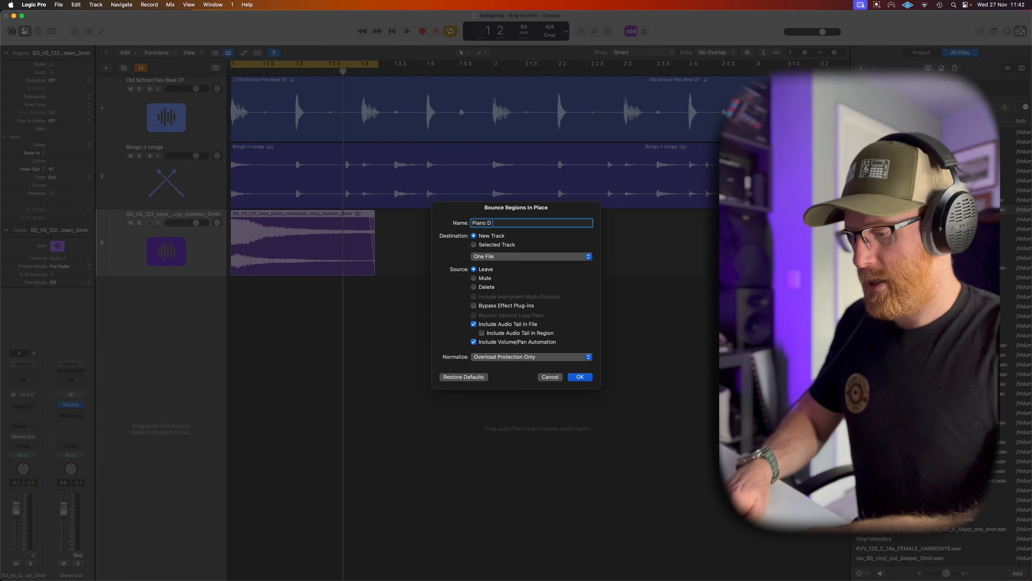
{"action": "type", "text": "Note"}
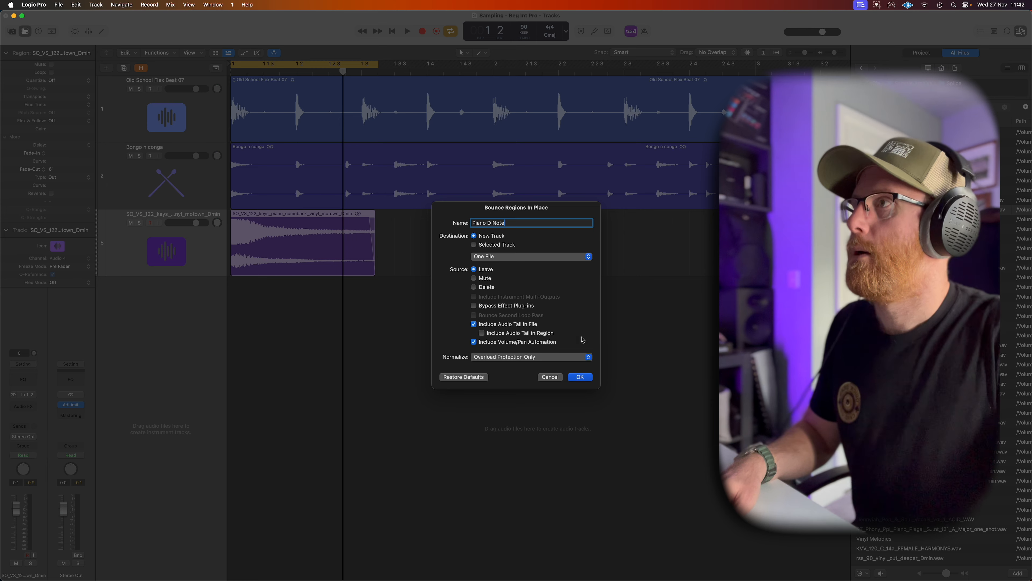
{"action": "left_click", "coordinate": [582, 377]}
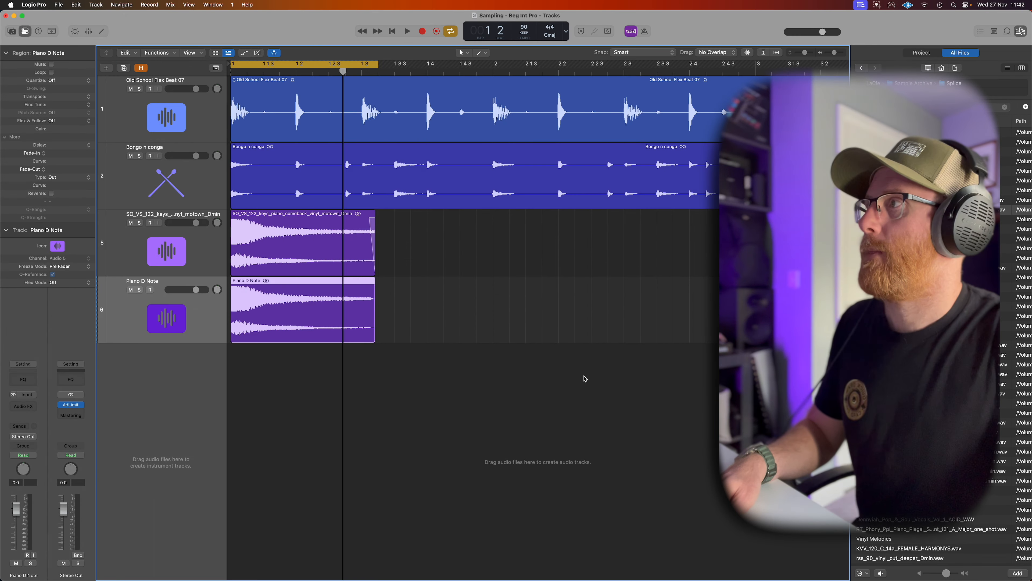
Step: Mute the source piano vinyl track above Piano D Note and hide it from the track list
{"action": "left_click", "coordinate": [198, 236]}
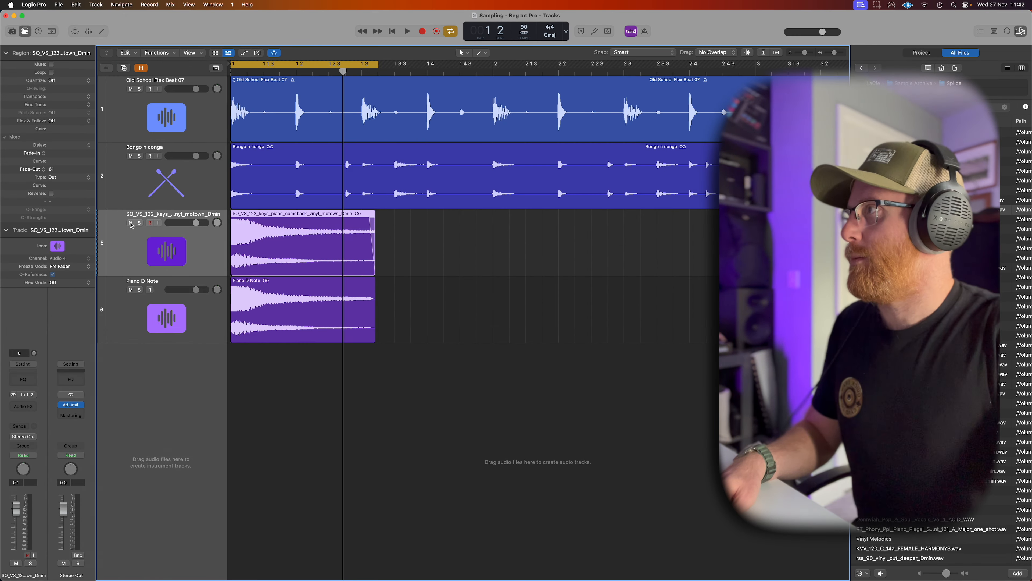
{"action": "key", "text": "h"}
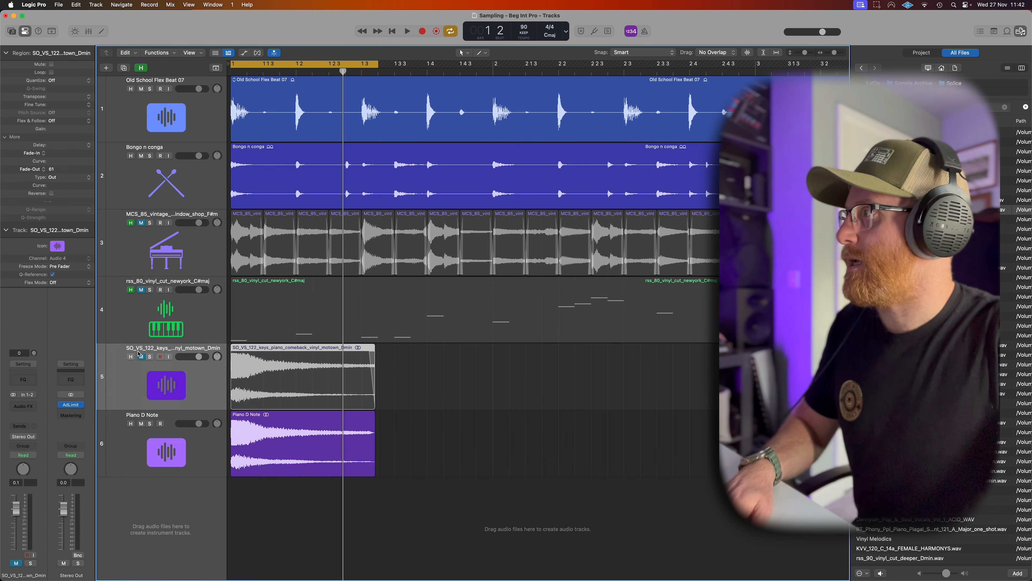
{"action": "key", "text": "h"}
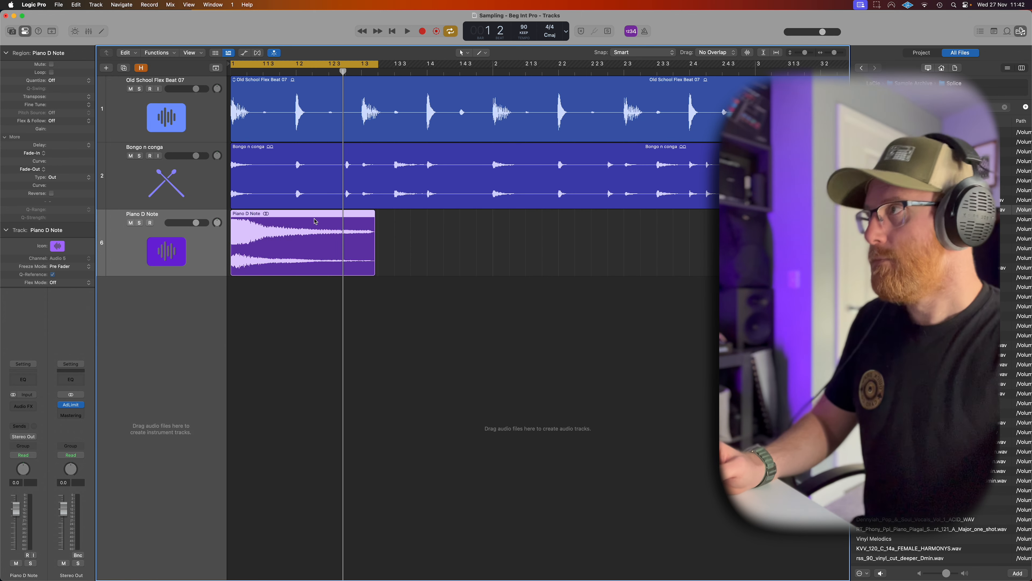
Step: Create a new Sampler (Zone Per Note) instrument track from the Piano D Note region and show more of its key mapping
{"action": "left_click_drag", "start_coordinate": [305, 216], "coordinate": [157, 346]}
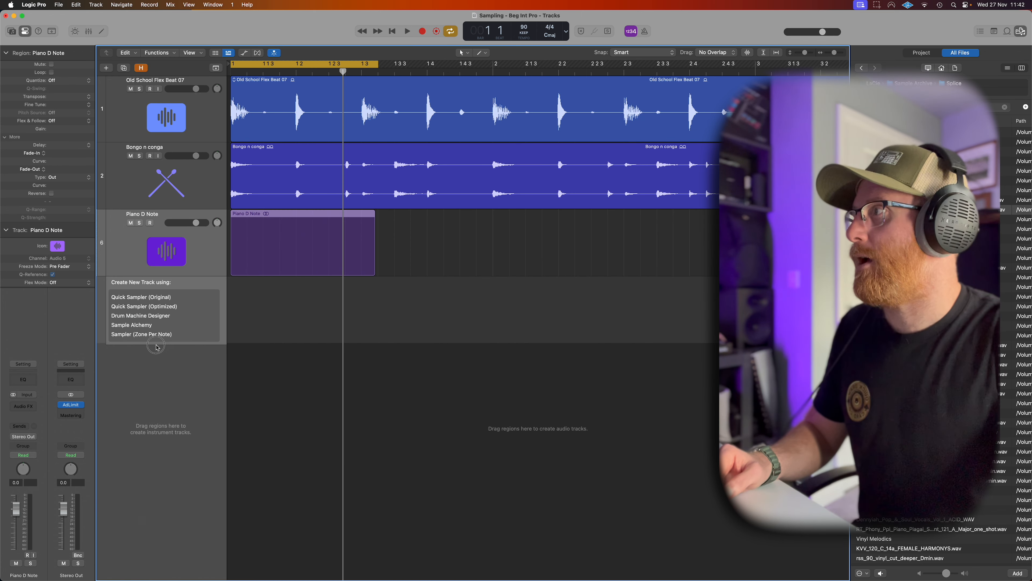
{"action": "left_click_drag", "start_coordinate": [135, 343], "coordinate": [120, 337]}
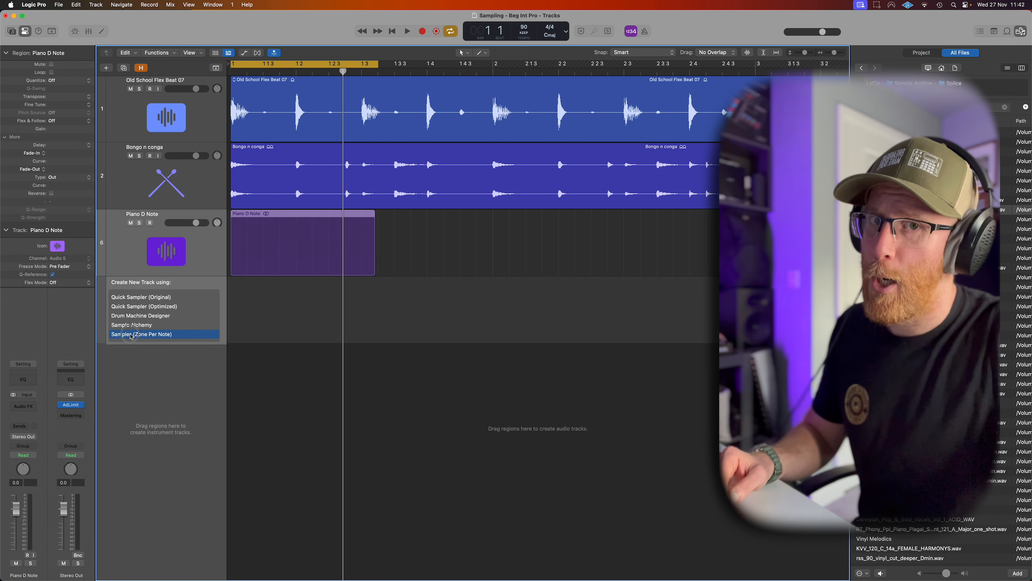
{"action": "left_click_drag", "start_coordinate": [131, 335], "coordinate": [131, 336]}
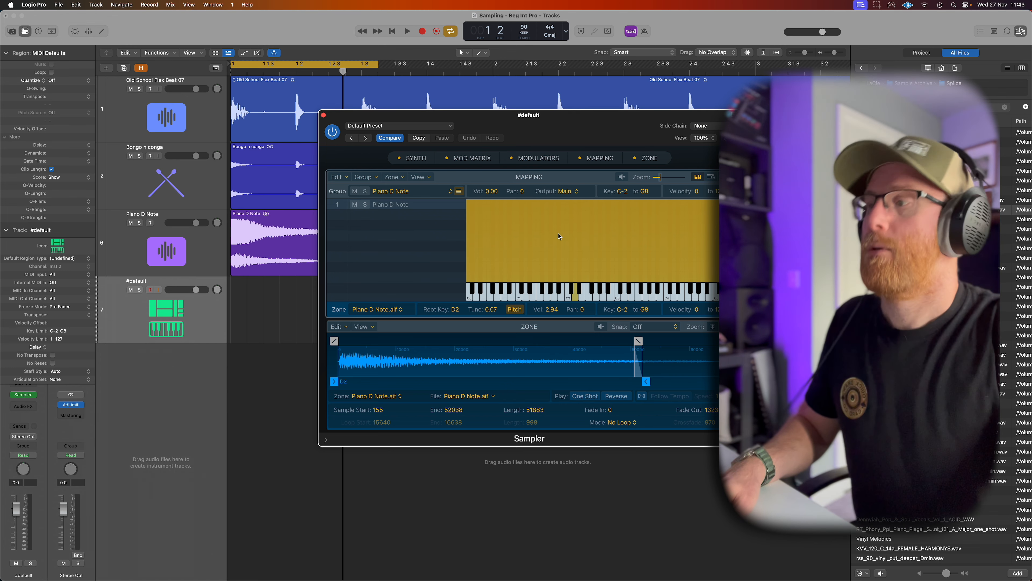
{"action": "scroll", "coordinate": [562, 223], "scroll_direction": "down", "scroll_amount": 3}
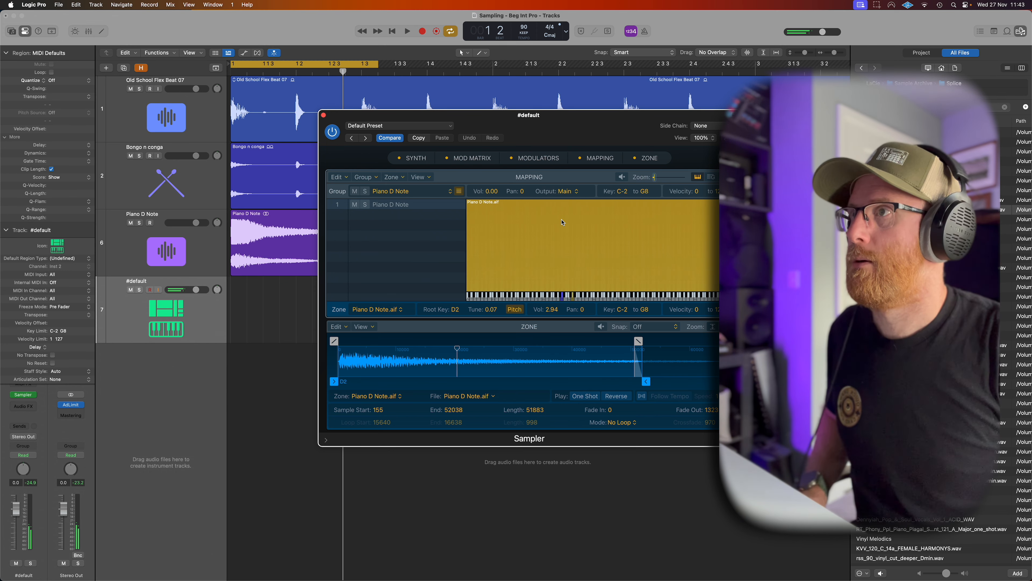
{"action": "left_click", "coordinate": [561, 222]}
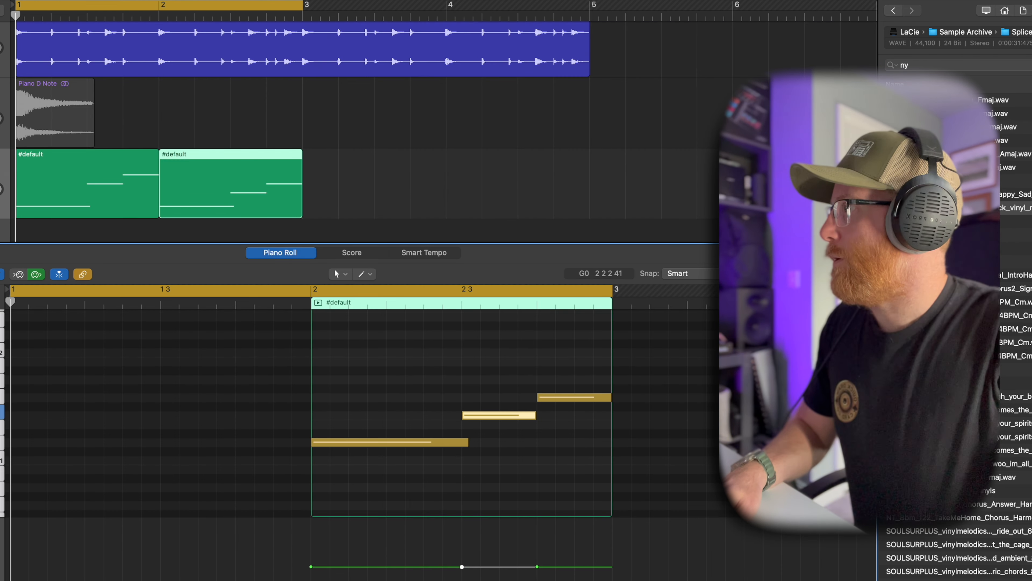
Step: Set the Sampler zone's snap to Zero Crossing, and try One Shot playback before switching it back off
{"action": "key", "text": "v"}
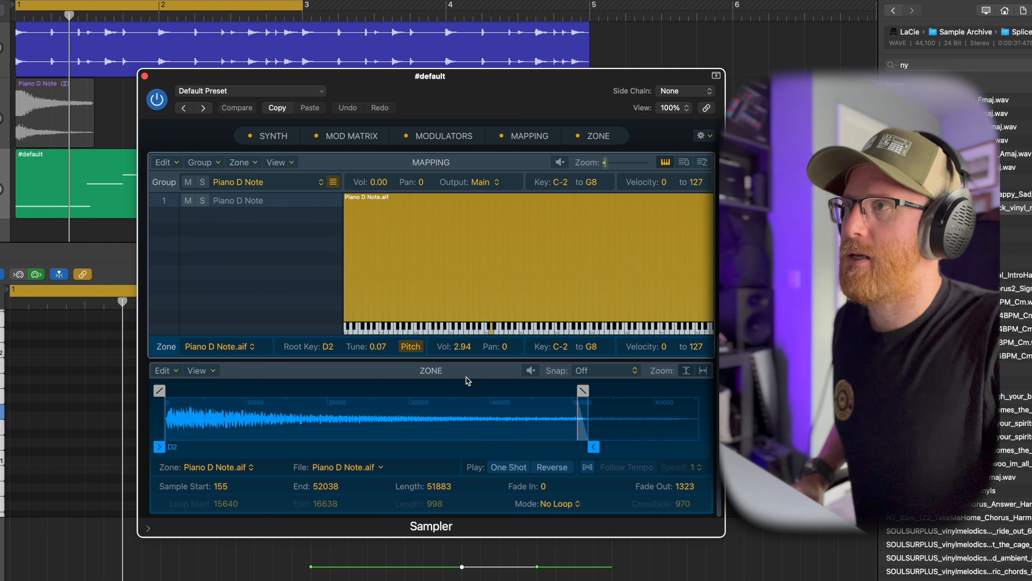
{"action": "left_click", "coordinate": [620, 372]}
{"action": "left_click", "coordinate": [619, 390]}
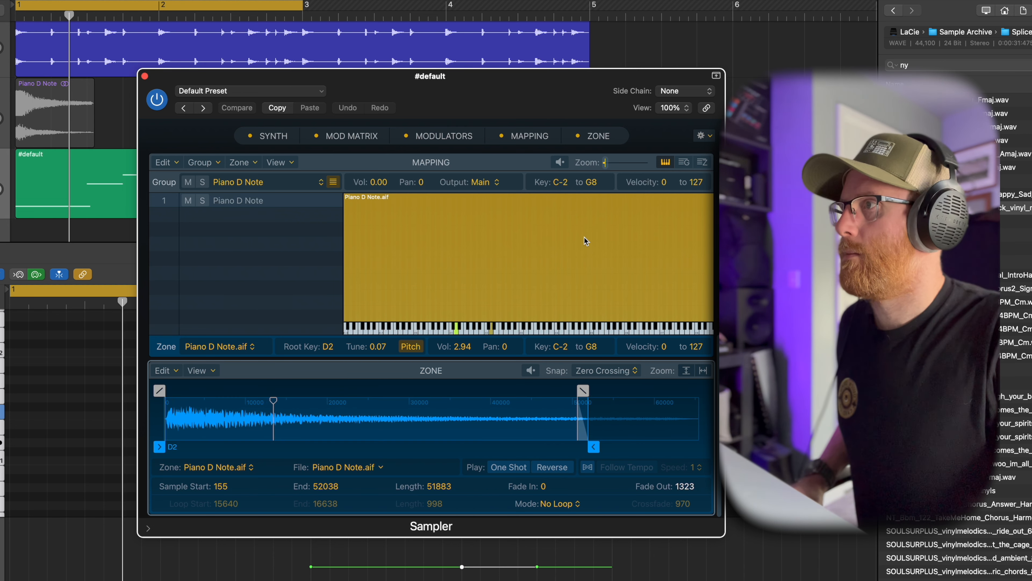
{"action": "left_click", "coordinate": [509, 468]}
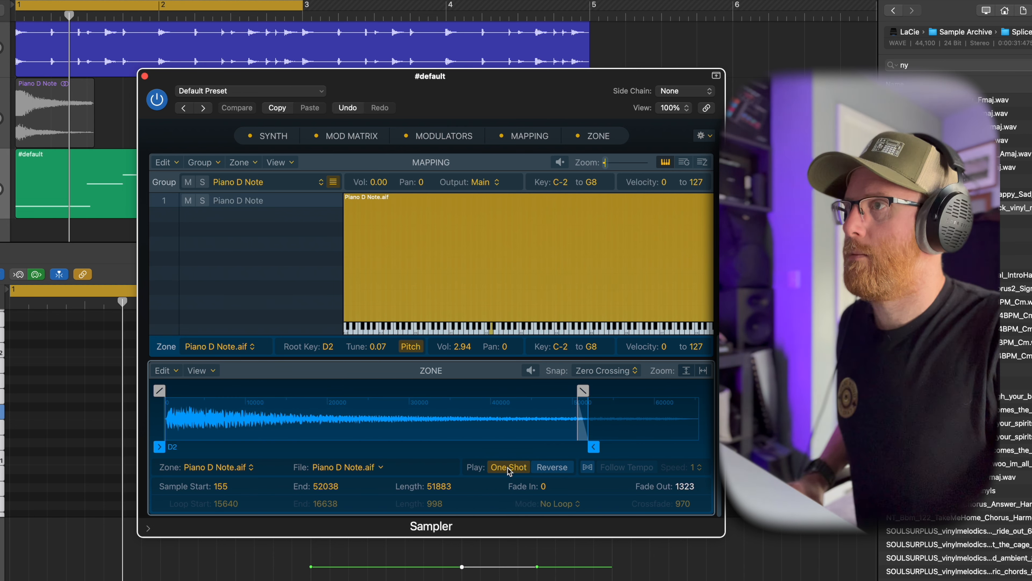
{"action": "left_click", "coordinate": [509, 468]}
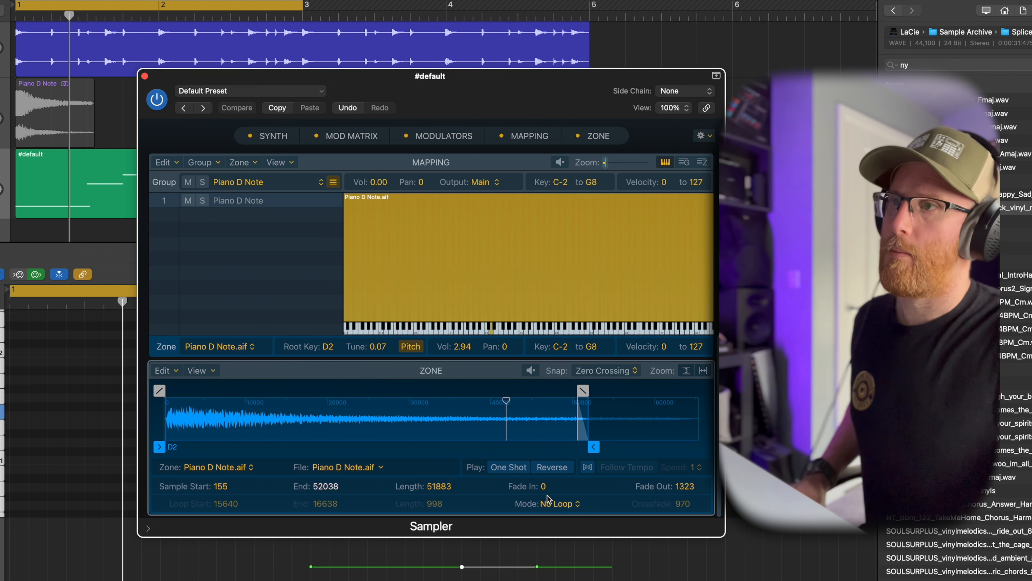
Step: Loop the piano zone in Alternate mode, with the loop start at 7431 and a crossfade of 5562
{"action": "left_click", "coordinate": [559, 504]}
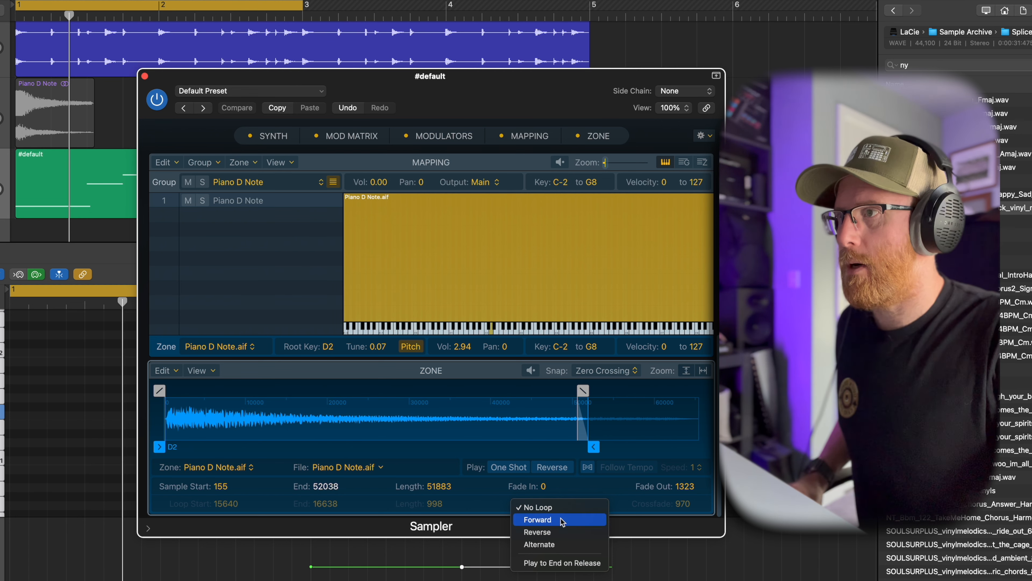
{"action": "left_click", "coordinate": [560, 545]}
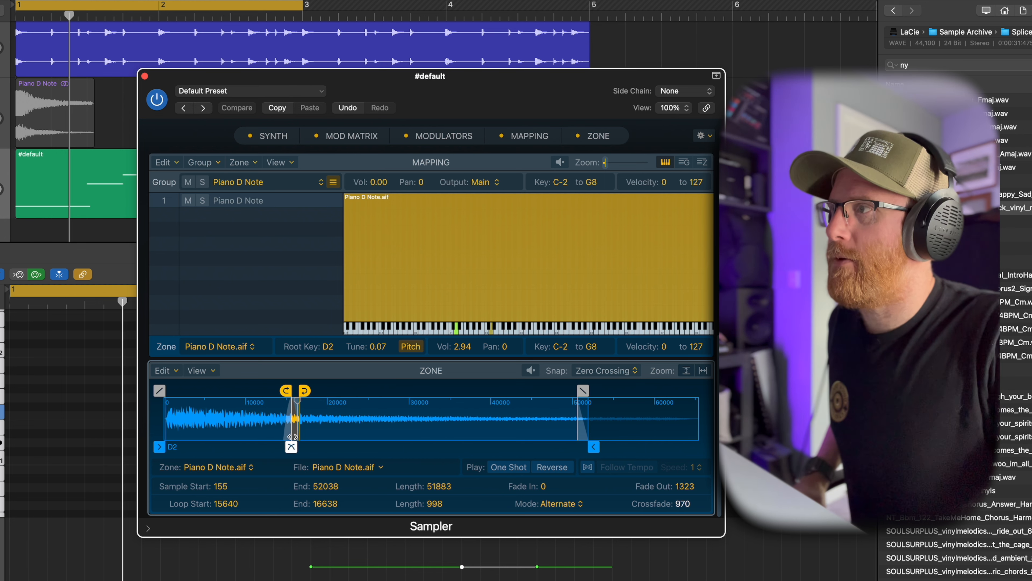
{"action": "mouse_move", "coordinate": [291, 447]}
{"action": "left_mouse_down"}
{"action": "mouse_move", "coordinate": [315, 447]}
{"action": "mouse_move", "coordinate": [264, 448]}
{"action": "mouse_move", "coordinate": [298, 448]}
{"action": "mouse_move", "coordinate": [269, 447]}
{"action": "mouse_move", "coordinate": [285, 447]}
{"action": "left_mouse_up"}
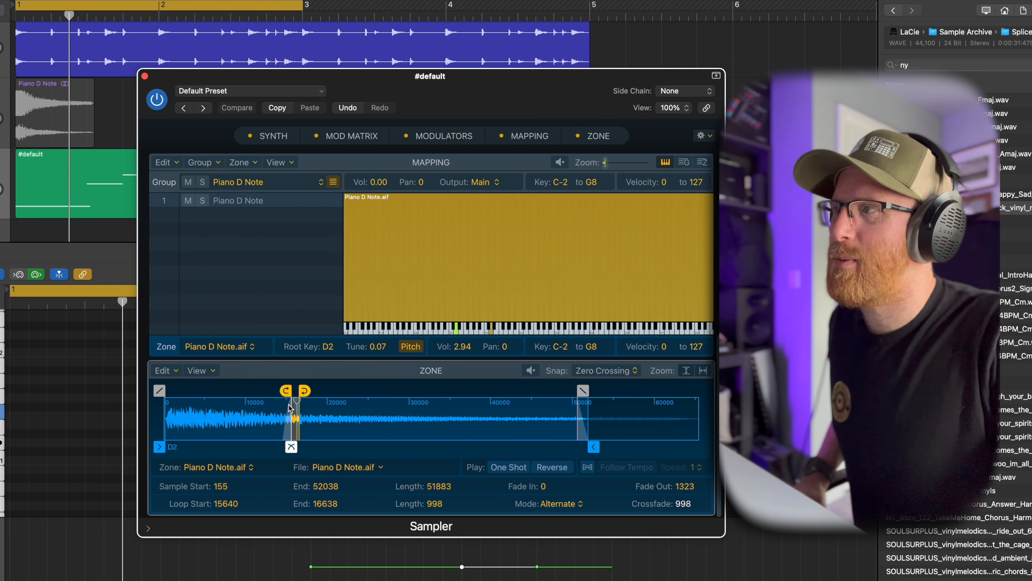
{"action": "mouse_move", "coordinate": [286, 390]}
{"action": "left_mouse_down"}
{"action": "mouse_move", "coordinate": [240, 391]}
{"action": "mouse_move", "coordinate": [255, 391]}
{"action": "left_mouse_up"}
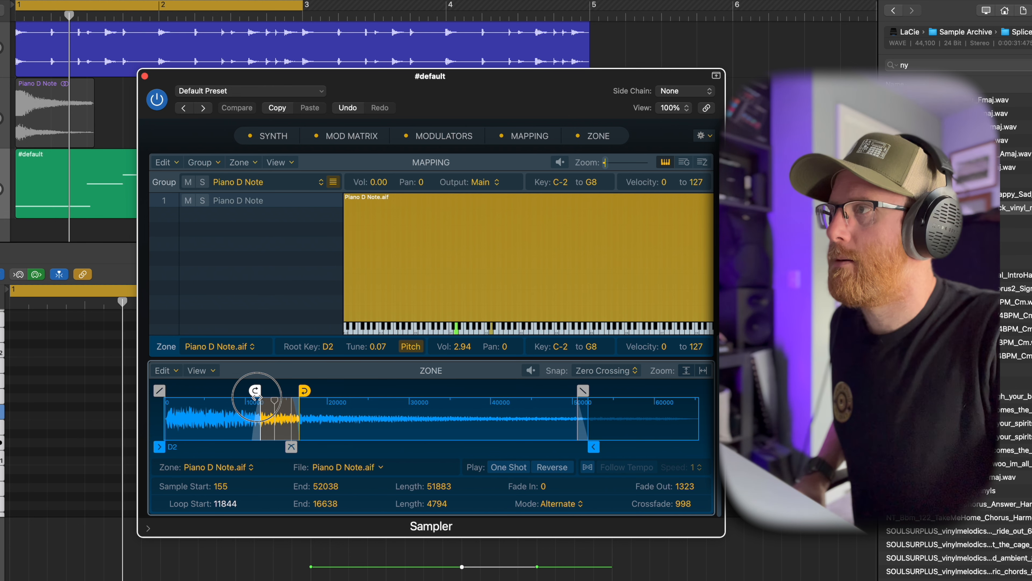
{"action": "mouse_move", "coordinate": [256, 391]}
{"action": "left_mouse_down"}
{"action": "mouse_move", "coordinate": [265, 391]}
{"action": "mouse_move", "coordinate": [199, 392]}
{"action": "mouse_move", "coordinate": [220, 391]}
{"action": "left_mouse_up"}
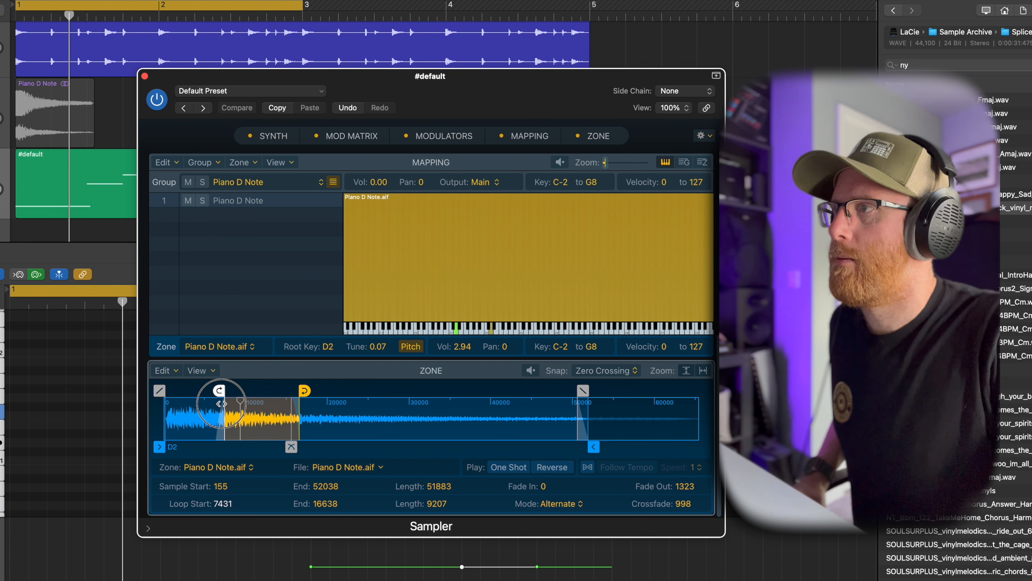
{"action": "mouse_move", "coordinate": [288, 450]}
{"action": "left_mouse_down"}
{"action": "mouse_move", "coordinate": [319, 449]}
{"action": "mouse_move", "coordinate": [237, 447]}
{"action": "mouse_move", "coordinate": [254, 448]}
{"action": "left_mouse_up"}
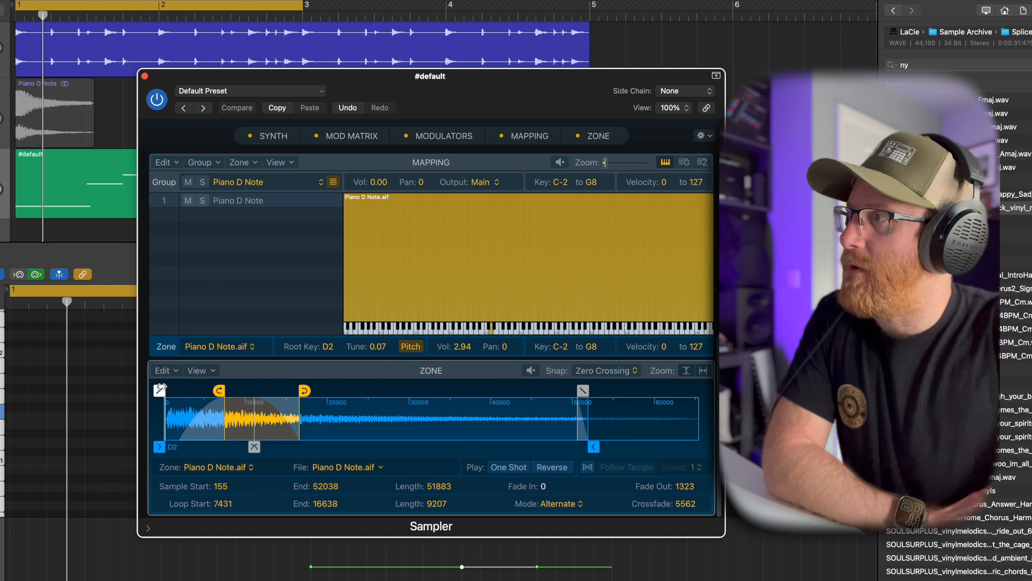
Step: Apply Auto-Loop within Loop Area to the piano zone and fine-tune the loop crossfade
{"action": "left_click", "coordinate": [165, 370]}
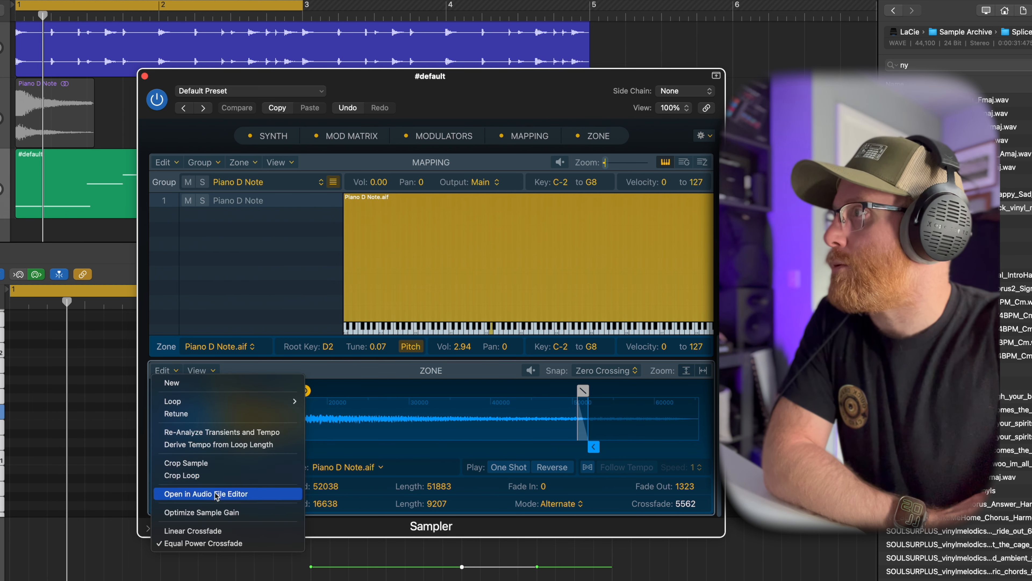
{"action": "mouse_move", "coordinate": [210, 403]}
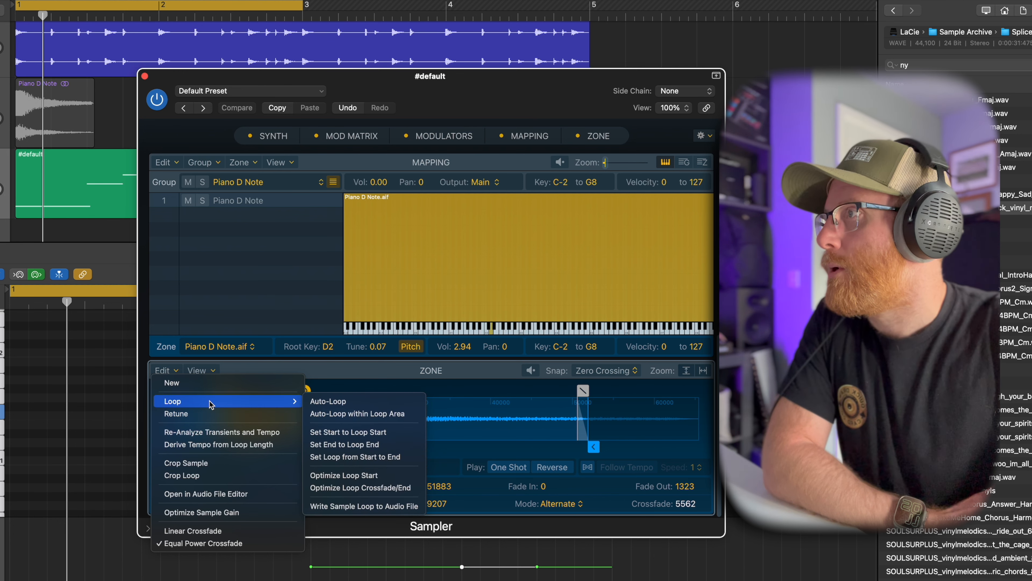
{"action": "left_click", "coordinate": [377, 413]}
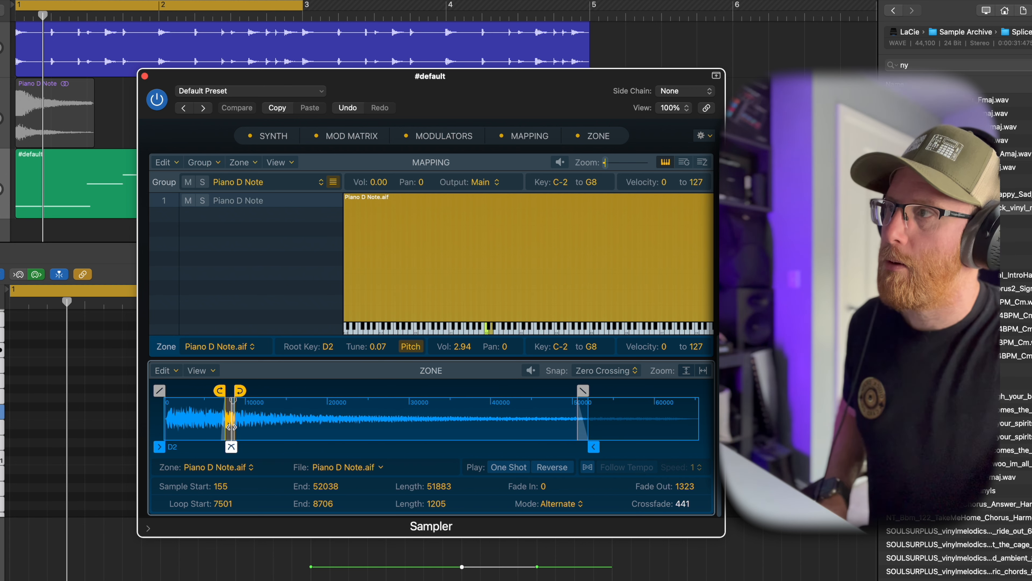
{"action": "left_click_drag", "start_coordinate": [231, 451], "coordinate": [225, 447]}
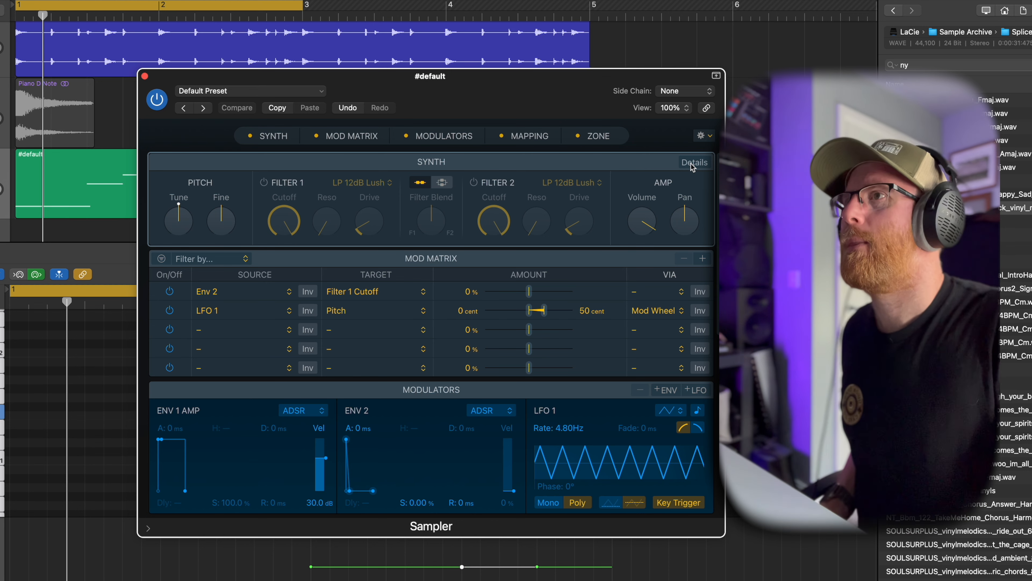
Step: In the synth details, set the voice mode to Mono with 3 unison voices and a random detune of +/- 4 cents
{"action": "left_click", "coordinate": [694, 163]}
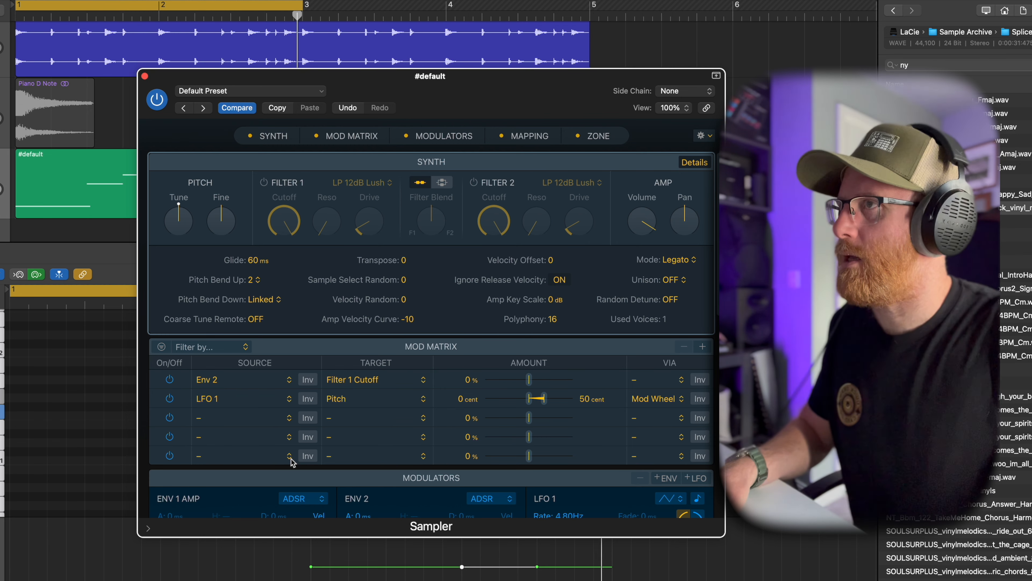
{"action": "left_click", "coordinate": [678, 261]}
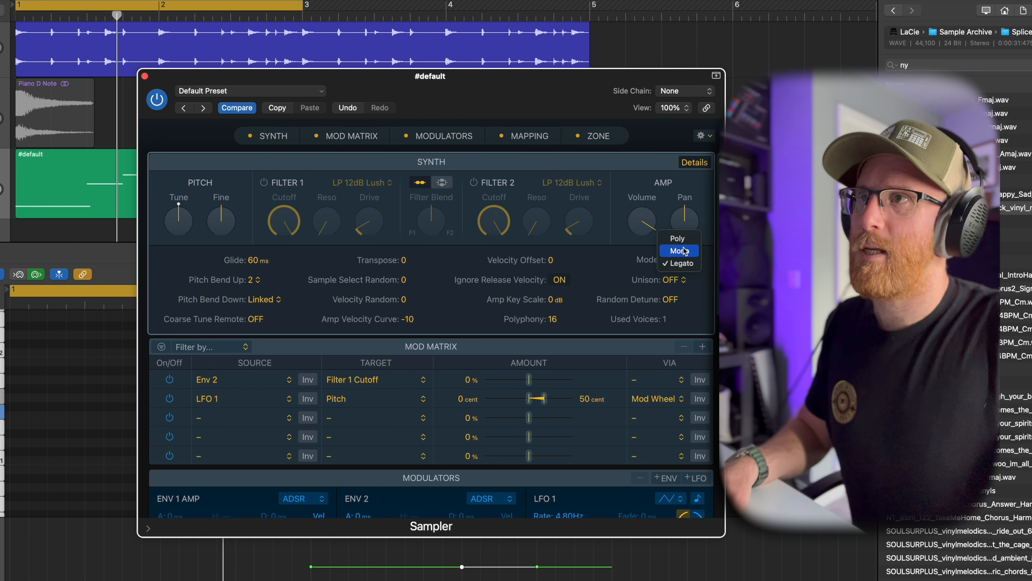
{"action": "left_click", "coordinate": [684, 248]}
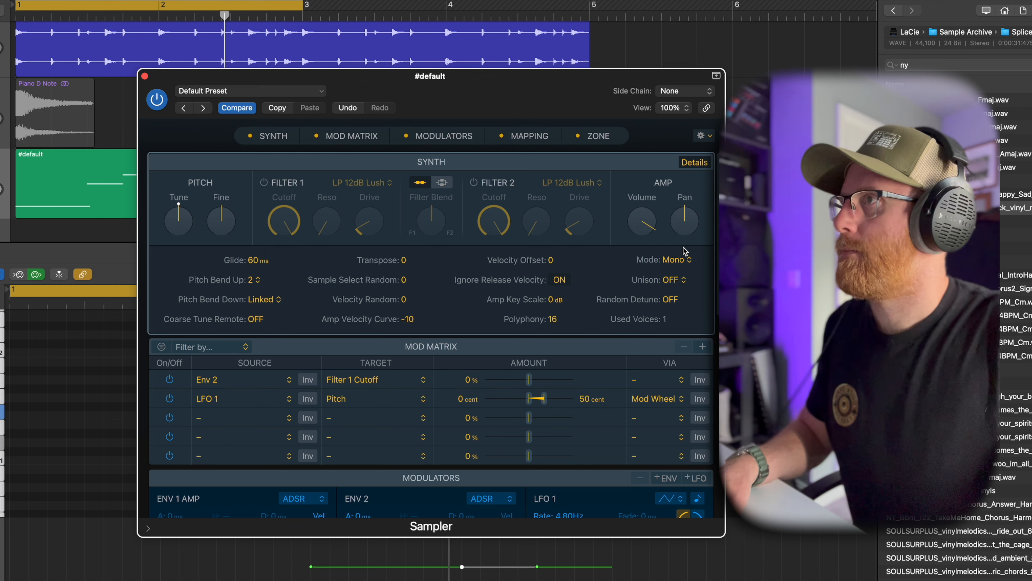
{"action": "left_click", "coordinate": [672, 280]}
{"action": "left_click", "coordinate": [686, 313]}
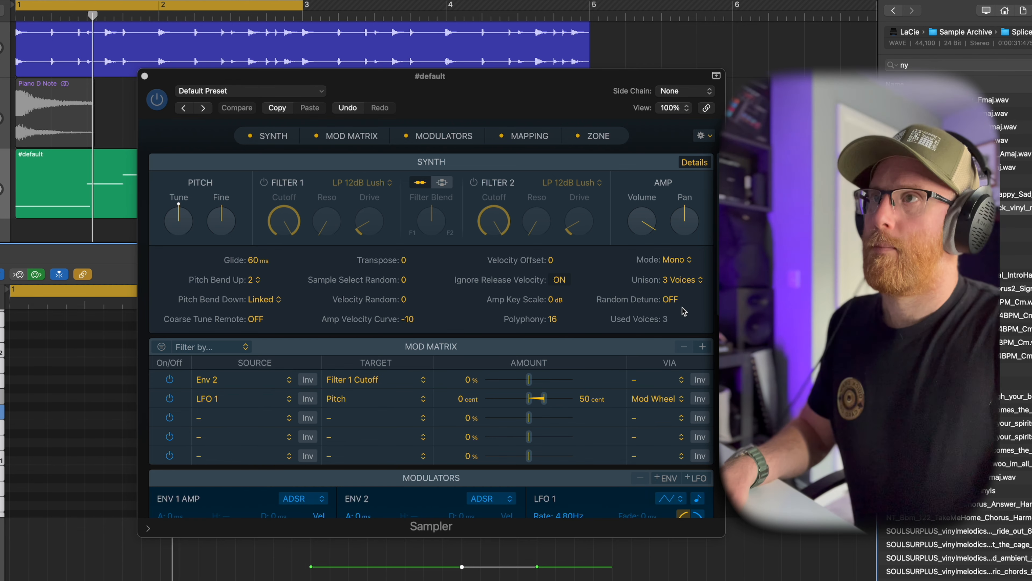
{"action": "left_click_drag", "start_coordinate": [672, 300], "coordinate": [672, 298]}
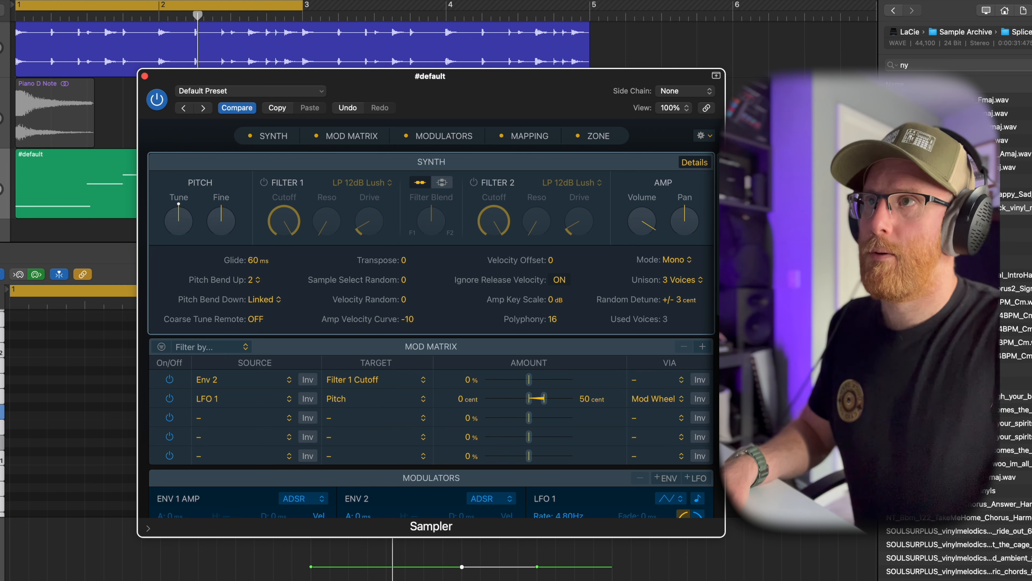
{"action": "left_click_drag", "start_coordinate": [680, 300], "coordinate": [680, 298]}
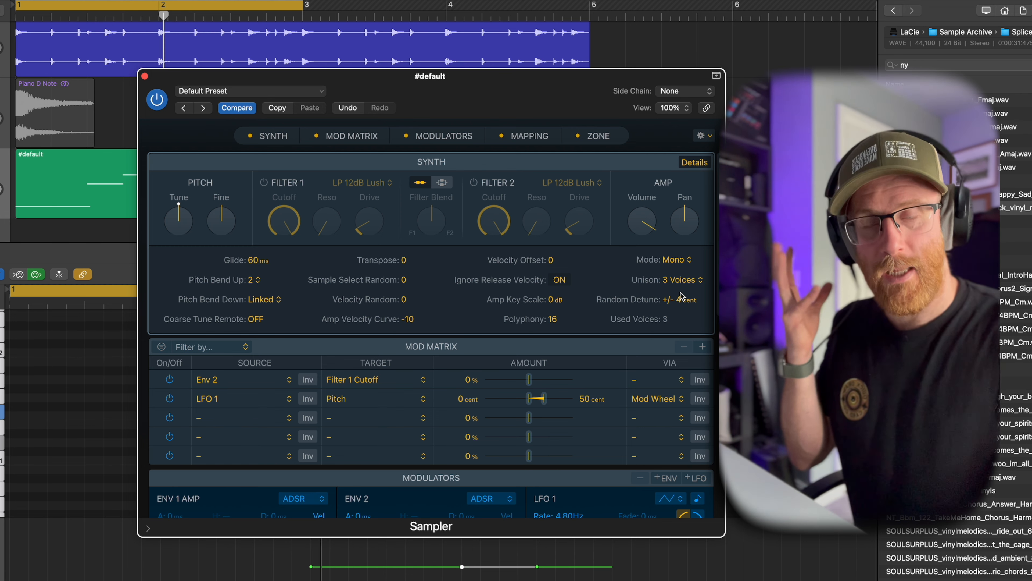
Step: Pan the Sampler's amp output partway to the right
{"action": "left_click_drag", "start_coordinate": [687, 230], "coordinate": [691, 215]}
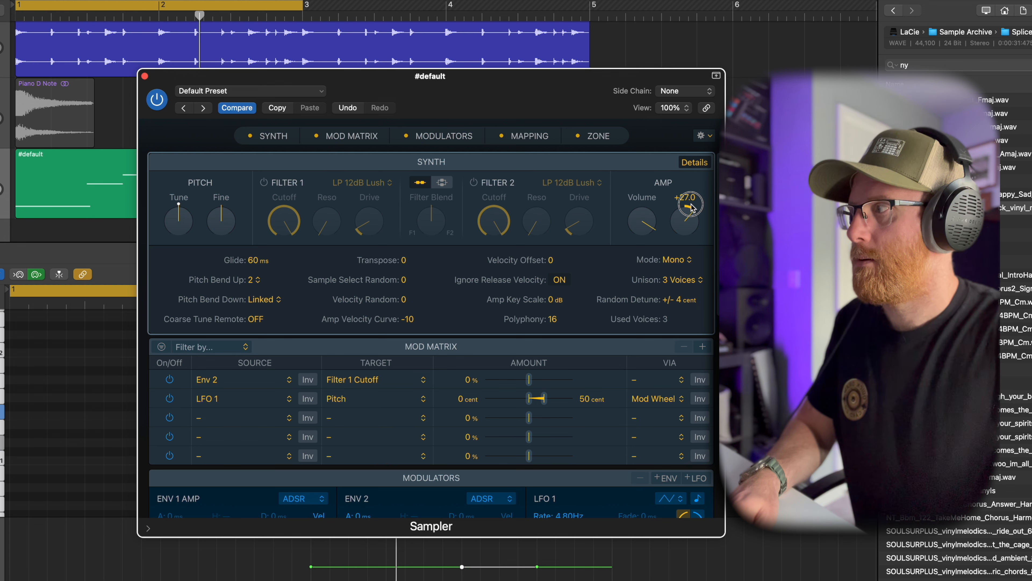
{"action": "left_click_drag", "start_coordinate": [690, 223], "coordinate": [690, 222]}
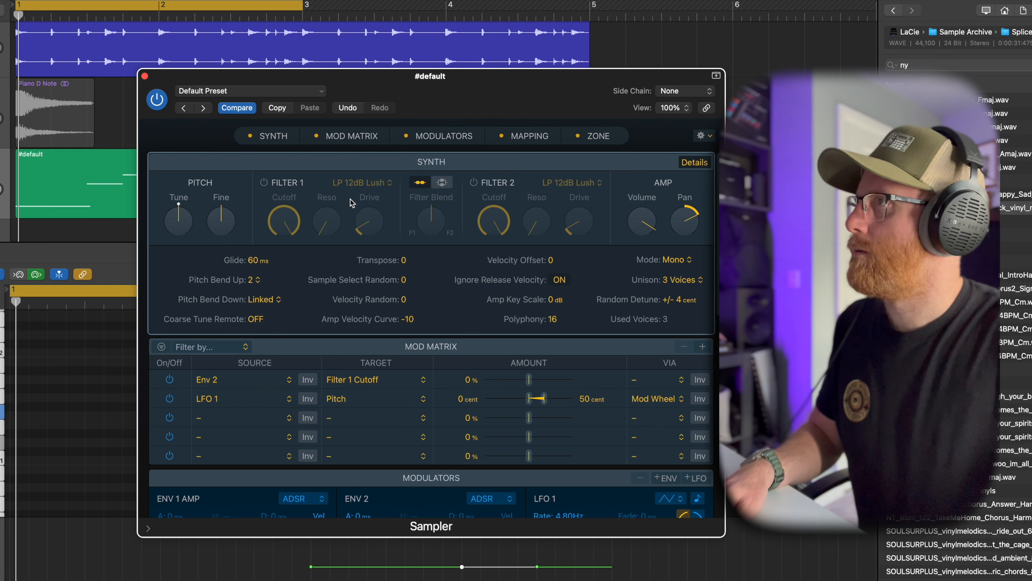
{"action": "mouse_move", "coordinate": [226, 211]}
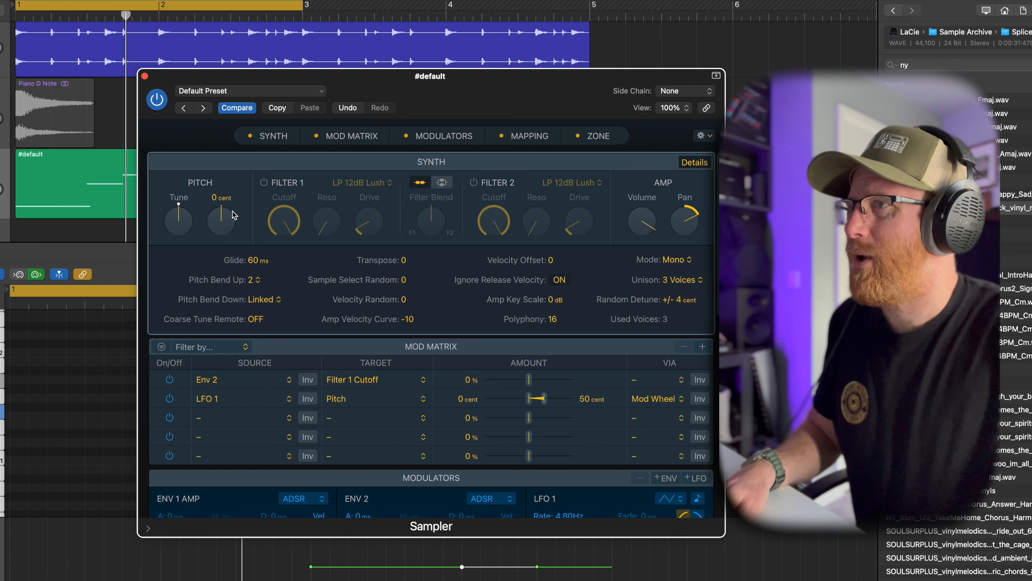
Step: Hide the synth details, enable Filter 1, raise its drive slightly and lower its cutoff to about 55%
{"action": "left_click", "coordinate": [695, 163]}
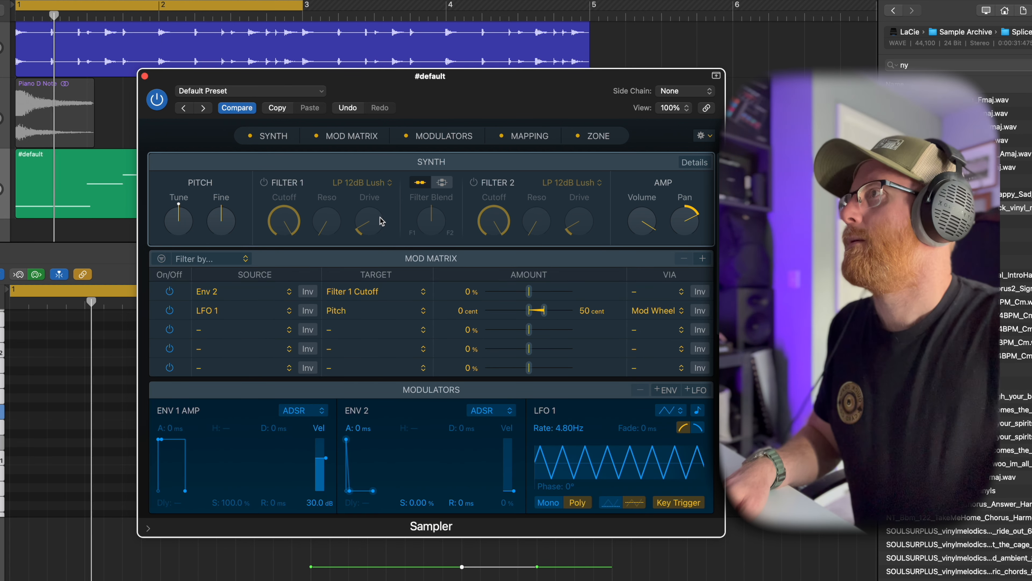
{"action": "left_click", "coordinate": [263, 183]}
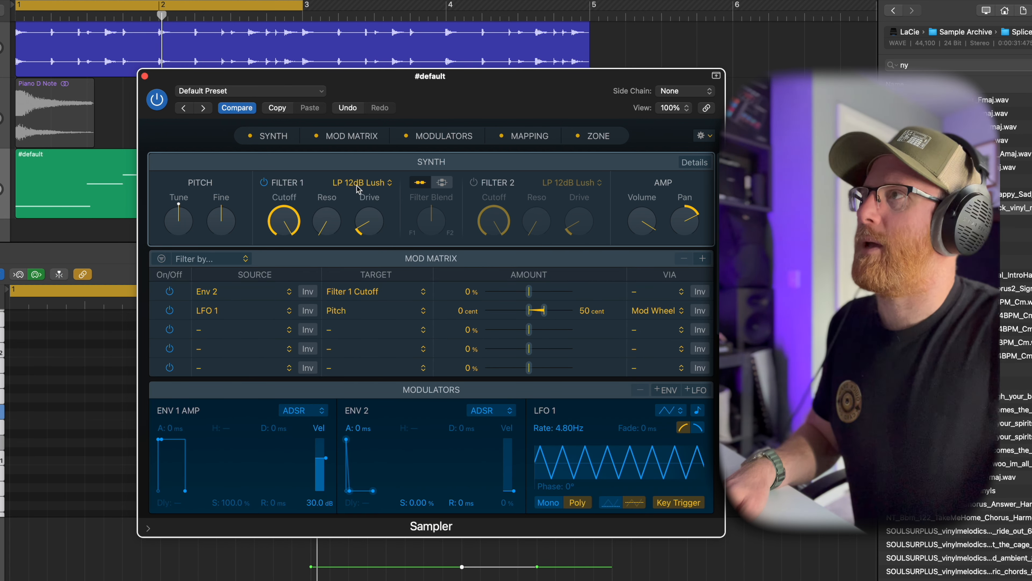
{"action": "left_click_drag", "start_coordinate": [369, 179], "coordinate": [368, 219]}
{"action": "left_click_drag", "start_coordinate": [284, 226], "coordinate": [320, 317]}
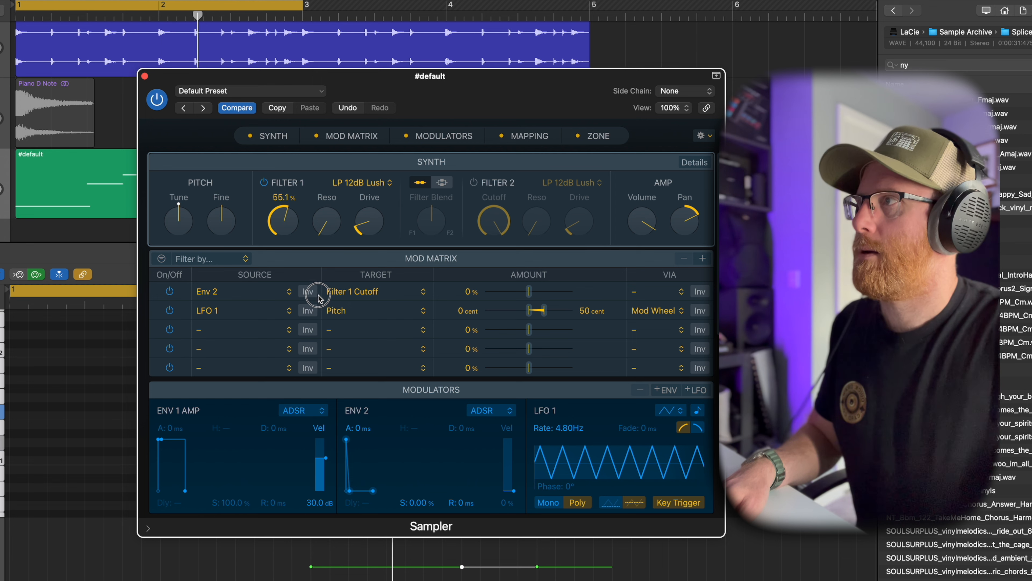
Step: Retarget LFO 1 from Pitch to Filter 1 Cutoff with an amount of -17.7%, and lower the filter's cutoff to about 46%
{"action": "left_click", "coordinate": [368, 311]}
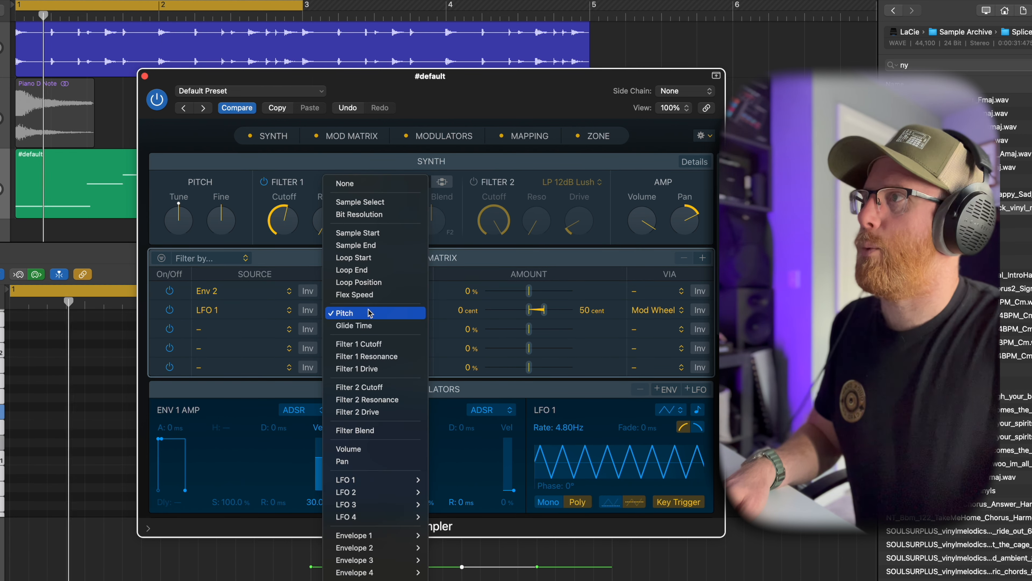
{"action": "left_click", "coordinate": [370, 344]}
{"action": "left_click_drag", "start_coordinate": [289, 223], "coordinate": [286, 236]}
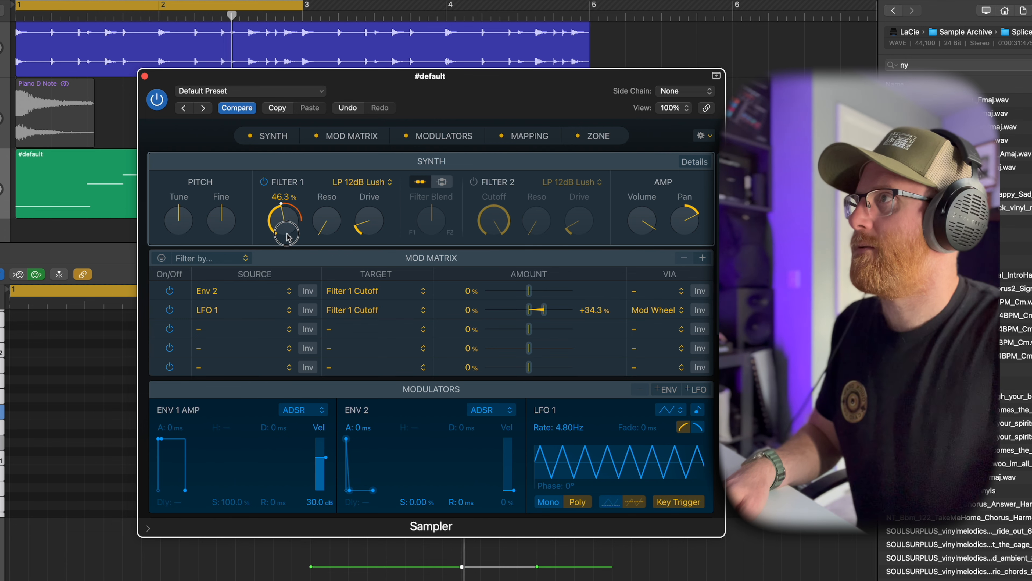
{"action": "left_click_drag", "start_coordinate": [538, 310], "coordinate": [545, 318]}
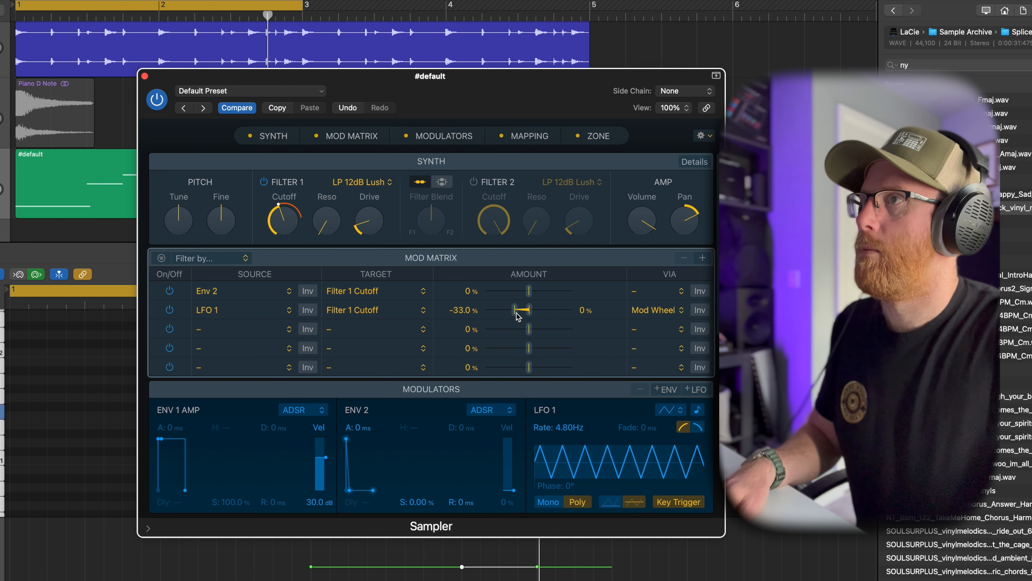
{"action": "left_click_drag", "start_coordinate": [523, 315], "coordinate": [525, 316]}
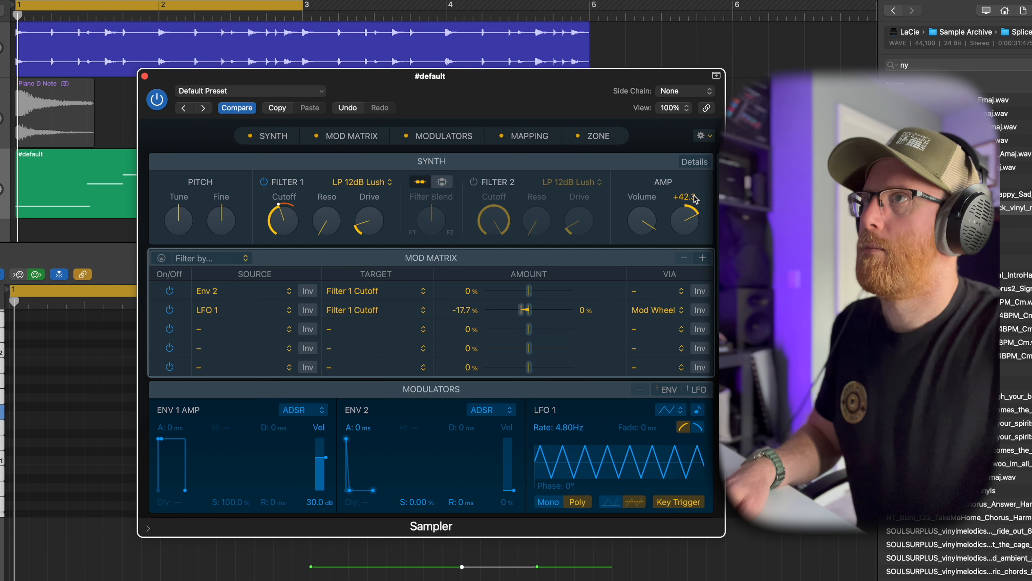
{"action": "left_click", "coordinate": [695, 162]}
{"action": "left_click", "coordinate": [695, 162]}
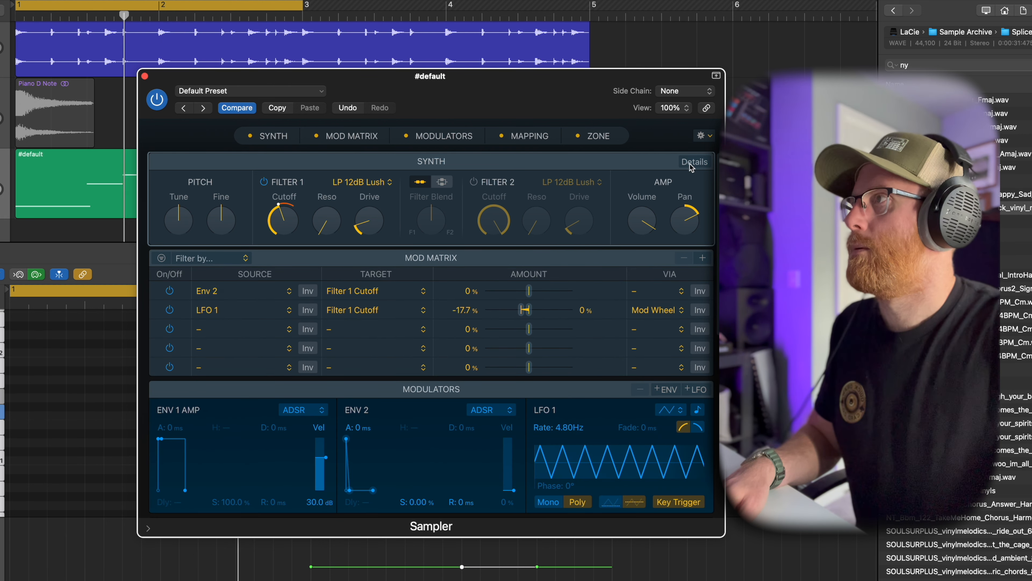
Step: Sync LFO 1 to the tempo and give it a Sine waveform at a rate of 1/8
{"action": "scroll", "coordinate": [407, 260], "scroll_direction": "down", "scroll_amount": 4}
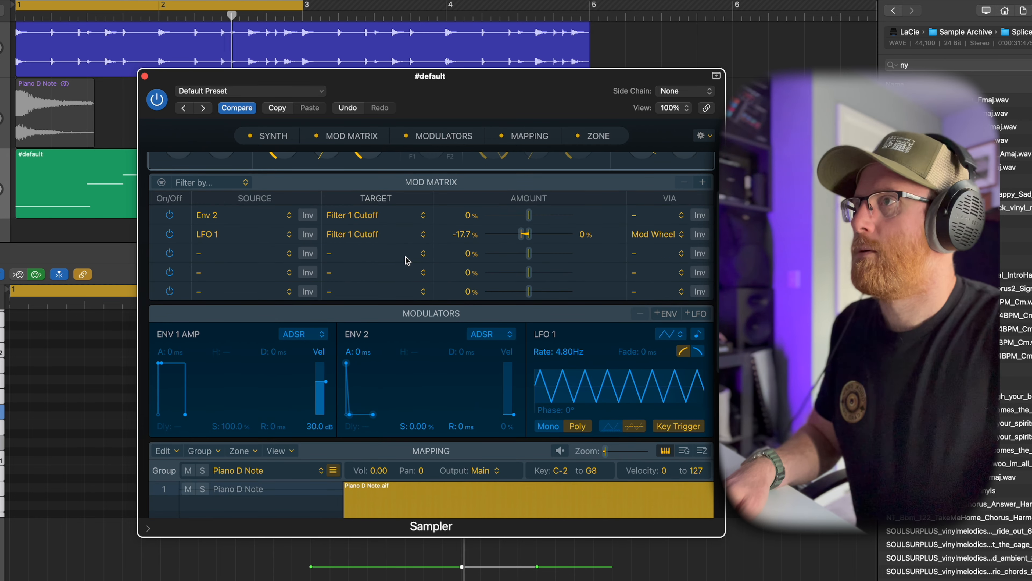
{"action": "scroll", "coordinate": [407, 260], "scroll_direction": "down", "scroll_amount": 4}
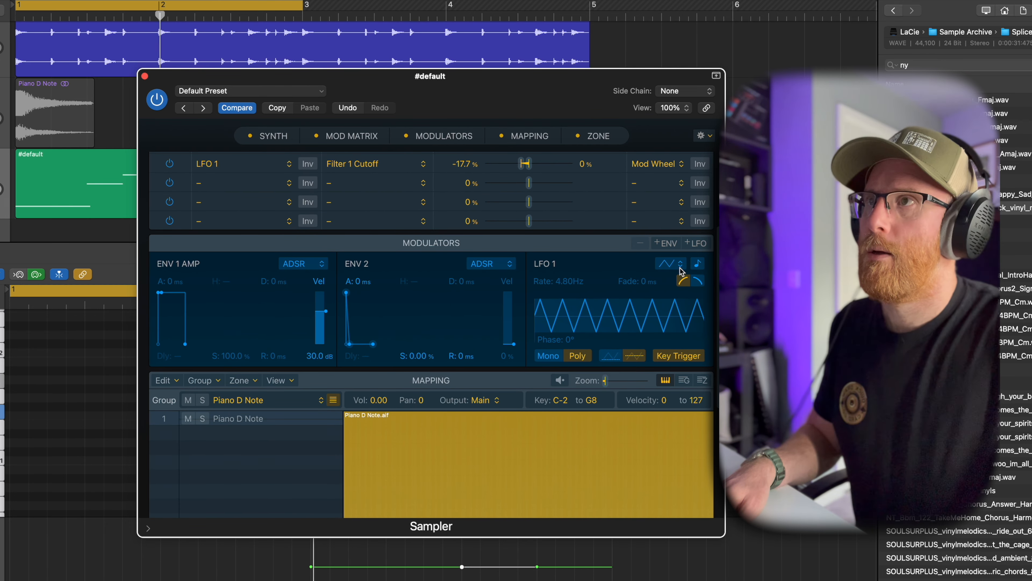
{"action": "left_click", "coordinate": [698, 265]}
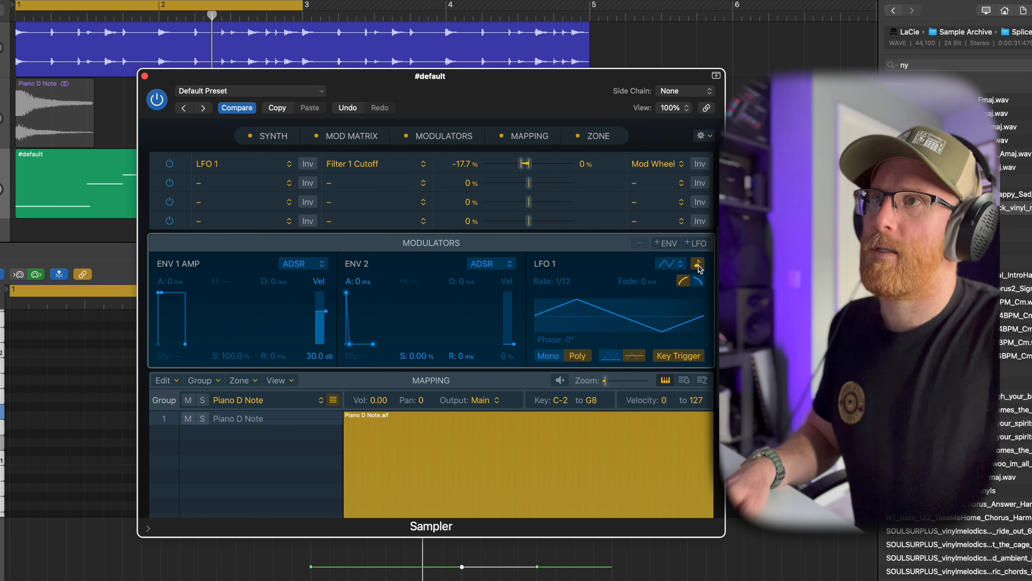
{"action": "left_click", "coordinate": [676, 265]}
{"action": "left_click", "coordinate": [661, 267]}
{"action": "left_click", "coordinate": [665, 263]}
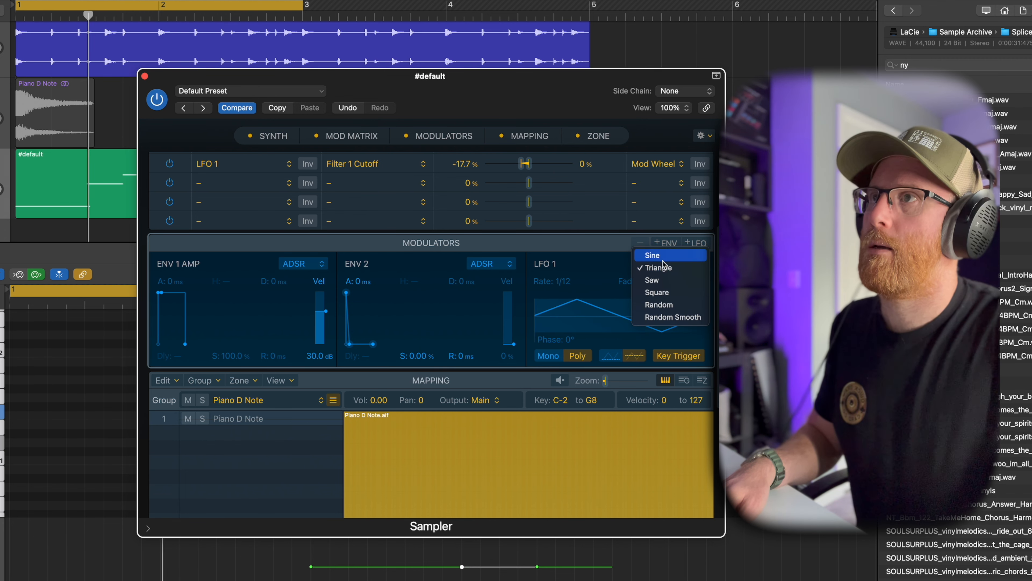
{"action": "left_click", "coordinate": [663, 256]}
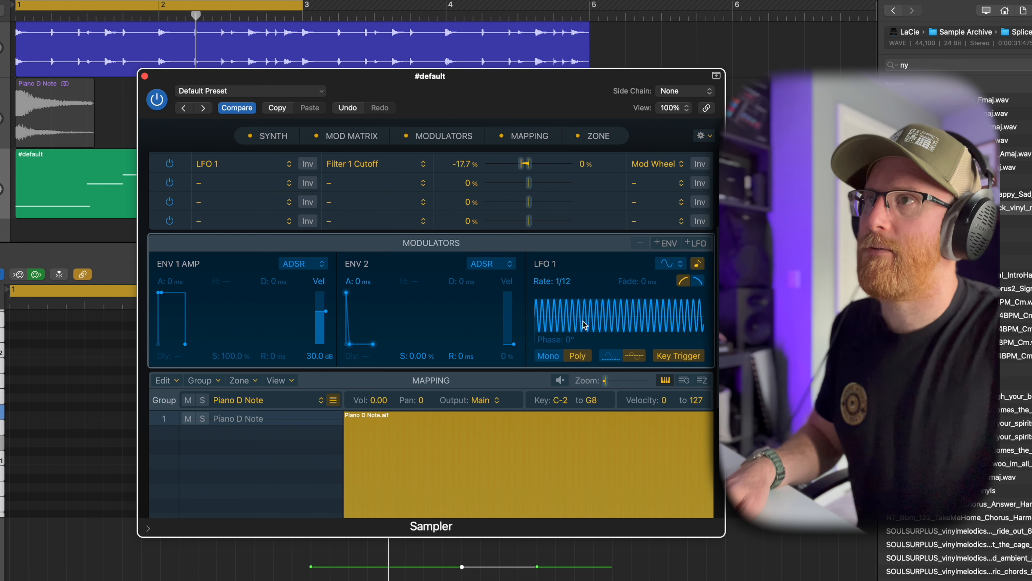
{"action": "left_click_drag", "start_coordinate": [628, 303], "coordinate": [605, 325]}
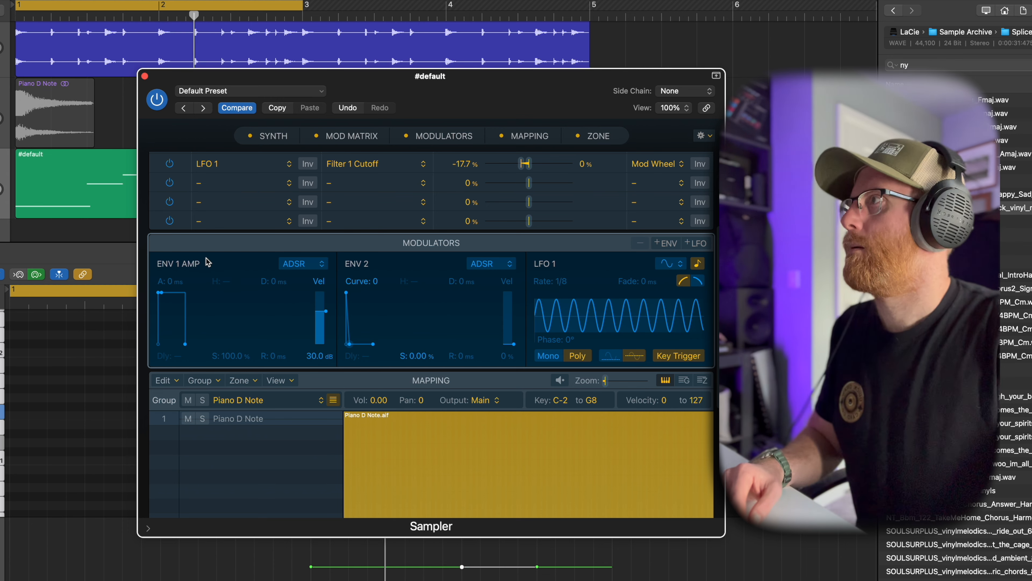
Step: Unmute the original Piano D Note audio track and restart playback of the loop
{"action": "key", "text": "space"}
{"action": "left_click", "coordinate": [1, 118]}
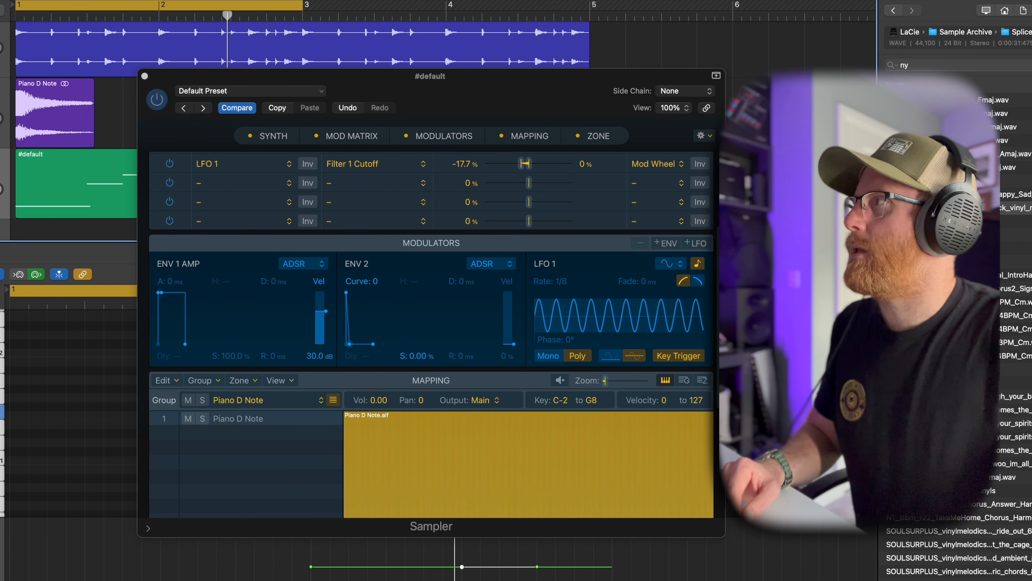
{"action": "key", "text": "m"}
{"action": "key", "text": "space"}
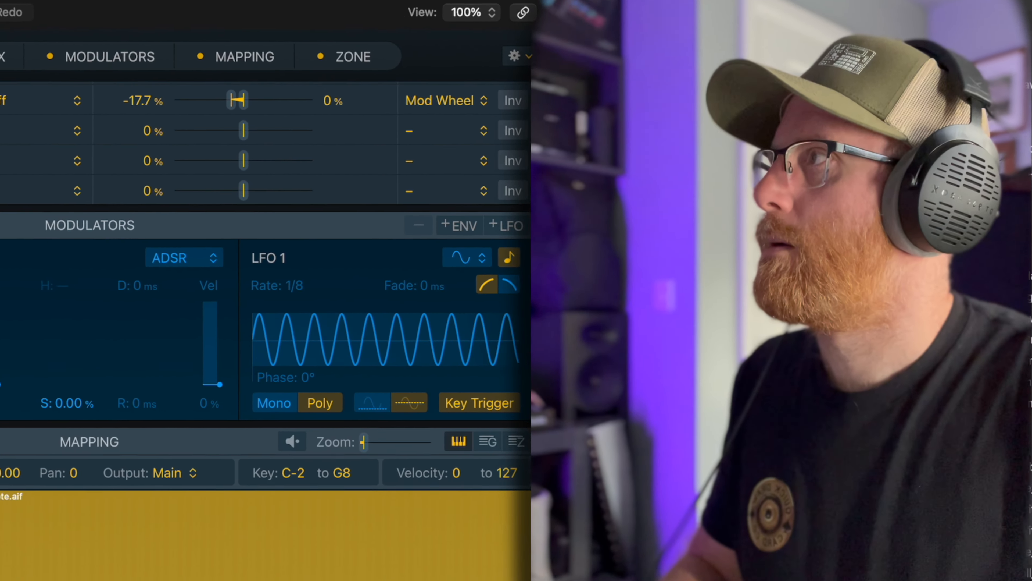